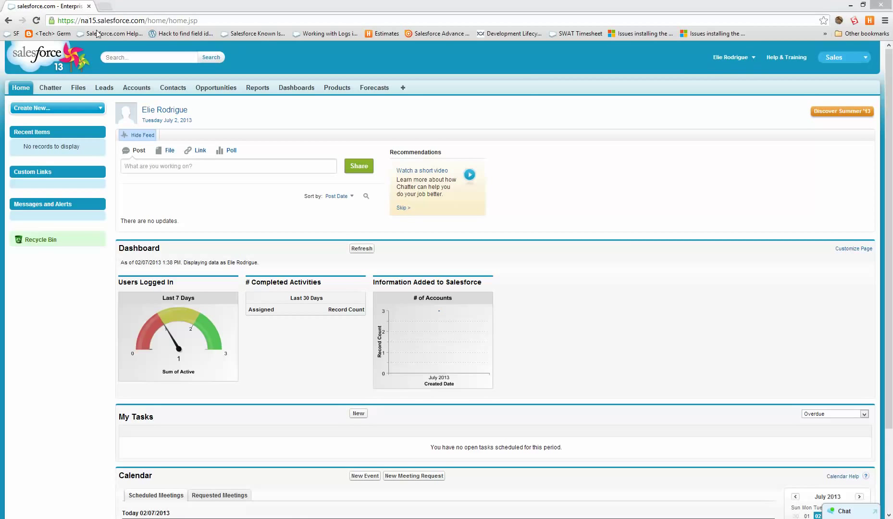
Choose Setup from the user name menu and look over the Force.com Home page.
left_click(731, 57)
left_click(704, 88)
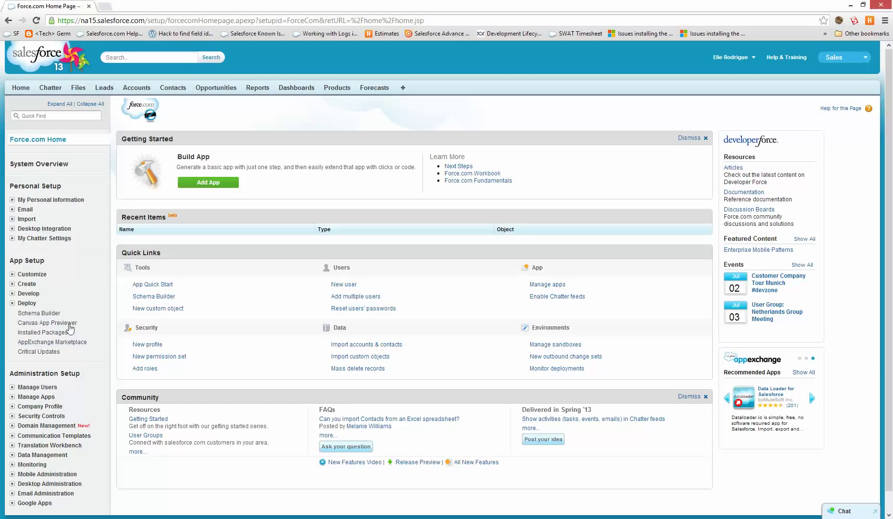
scroll(74, 467, "down", 1)
scroll(450, 153, "up", 1)
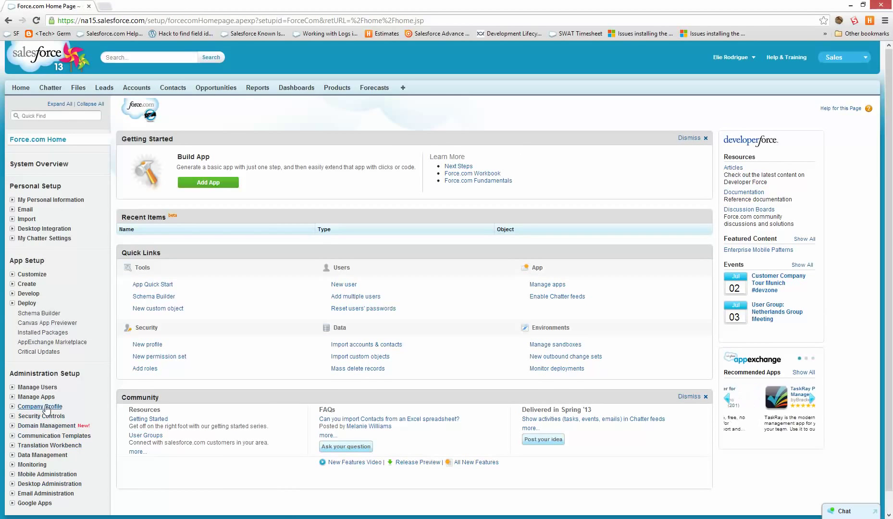
Find Sandboxes via Quick Find 'sand' to view the Dev sandbox, then list custom objects.
left_click(53, 115)
type("sa")
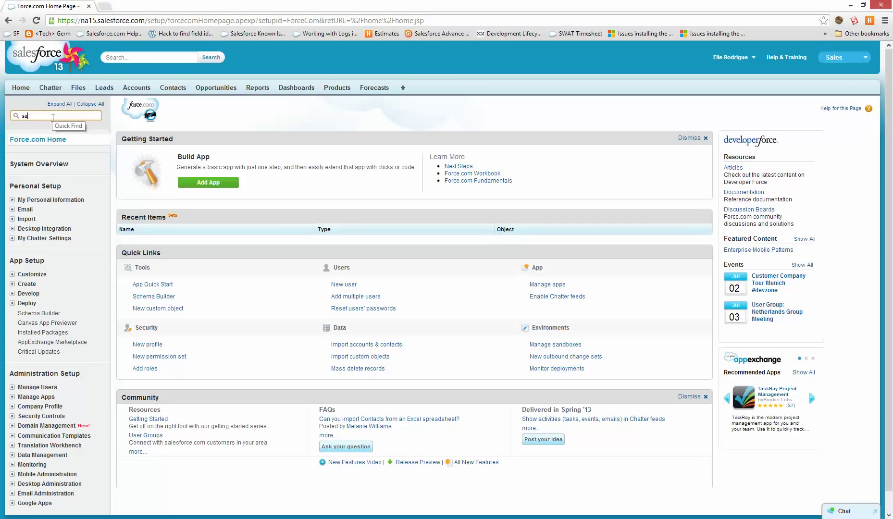
type("nd")
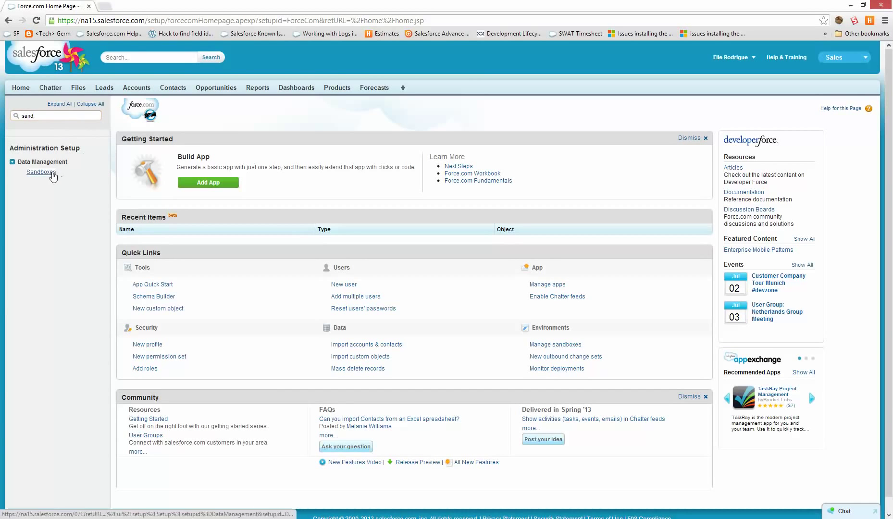
left_click(52, 175)
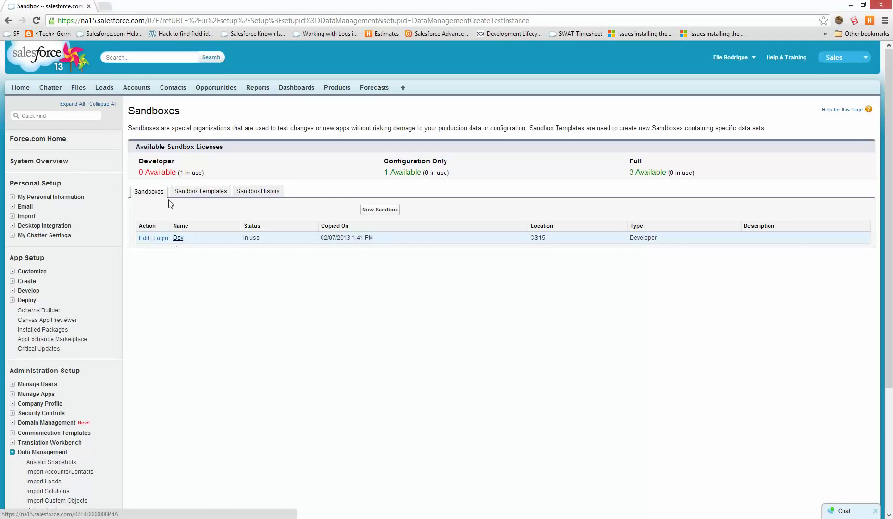
left_click(29, 281)
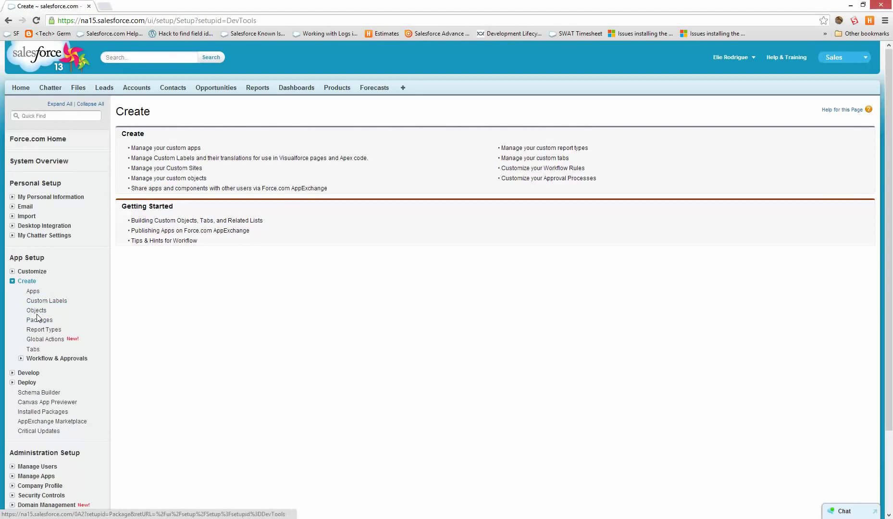
left_click(36, 311)
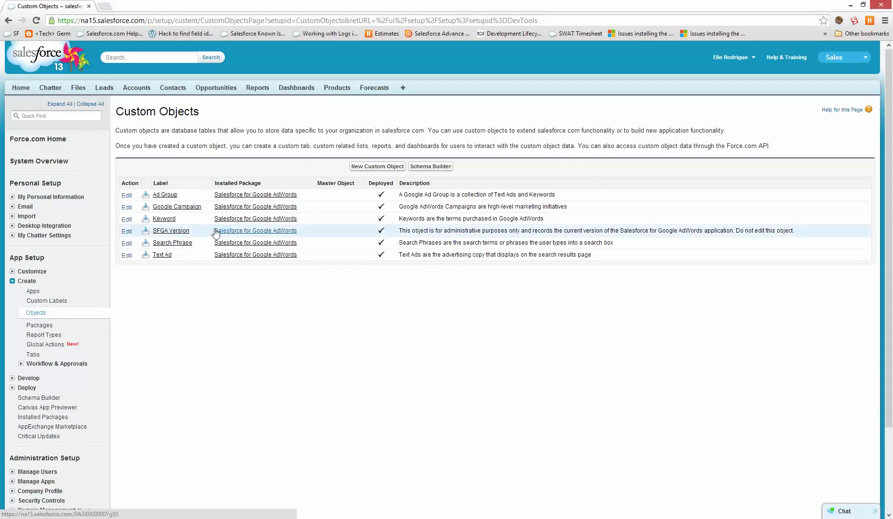
Save a new custom object with label MyFirstCustomObject, copied as plural MyFirstCustomObjects.
left_click(356, 167)
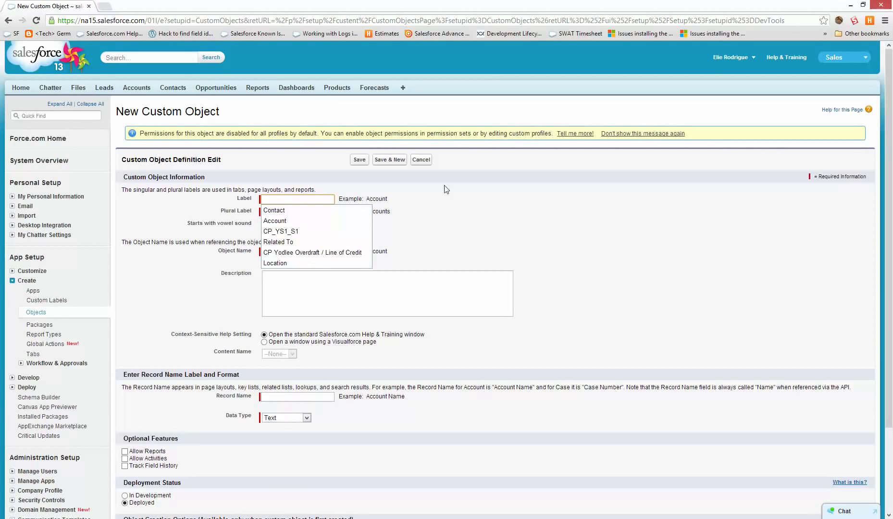
type("MyFirstCustomObject")
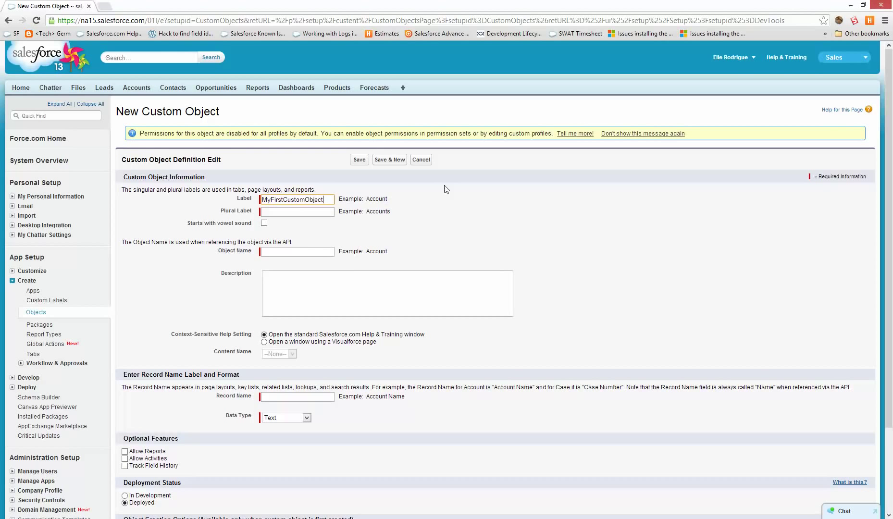
key("Tab")
left_click(294, 212)
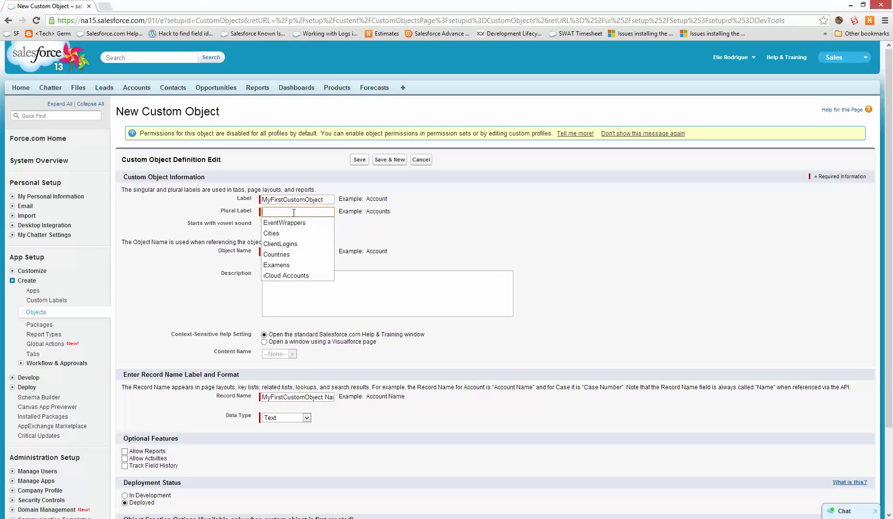
double_click(318, 200)
key("ctrl+c")
left_click(327, 213)
key("ctrl+v")
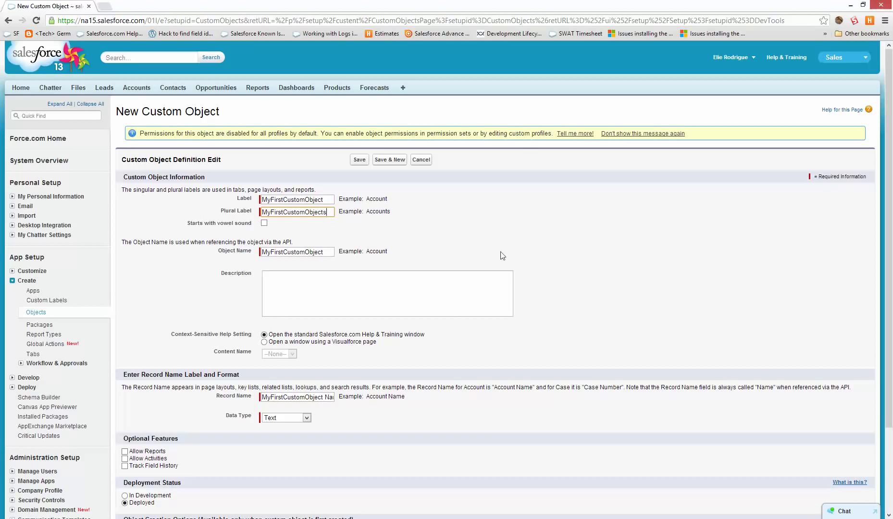
left_click(374, 203)
left_click(360, 160)
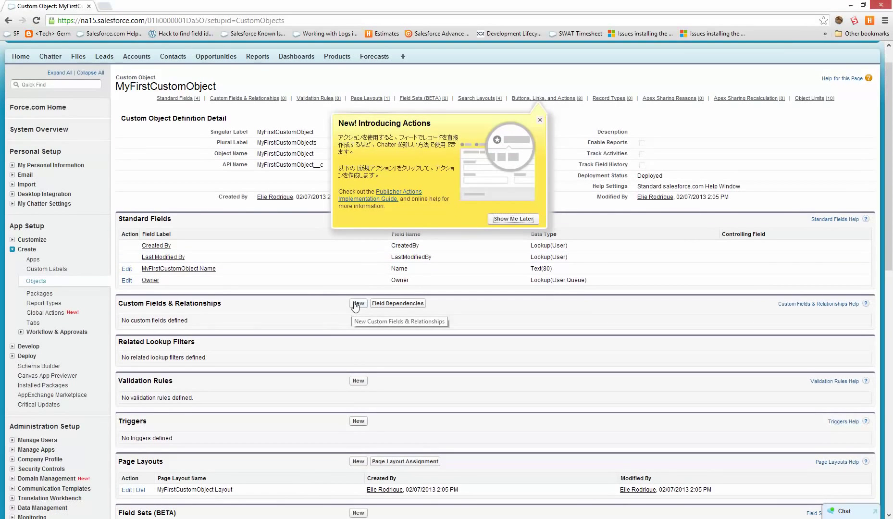
Add a Text Area field labelled My Text Area, keeping default visibility and layout.
left_click(356, 305)
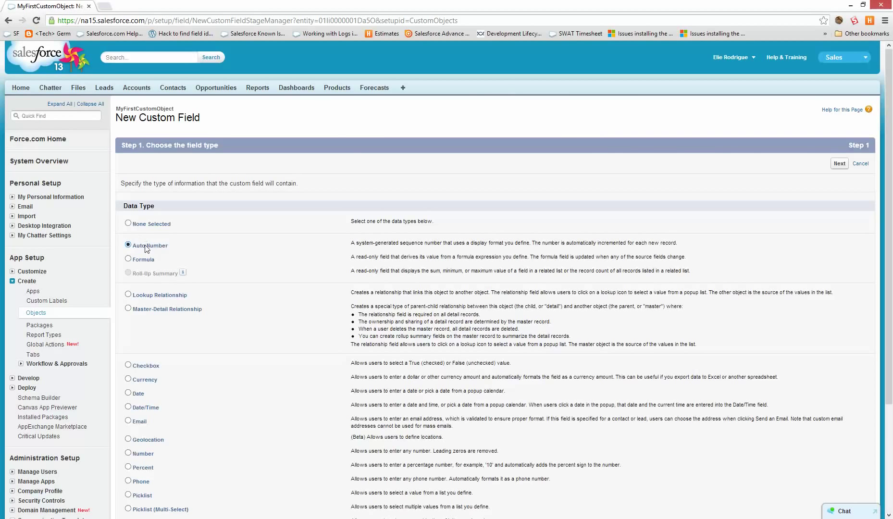
scroll(235, 425, "down", 3)
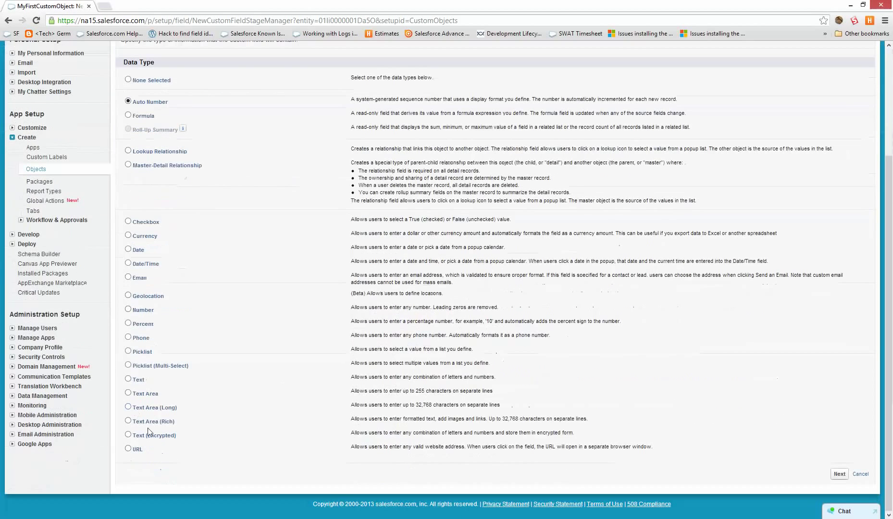
double_click(137, 394)
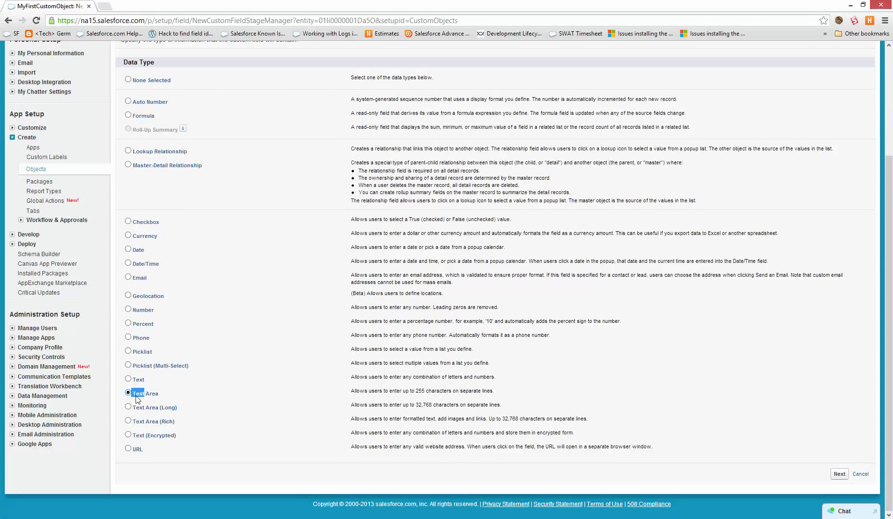
left_click(838, 474)
left_click(314, 182)
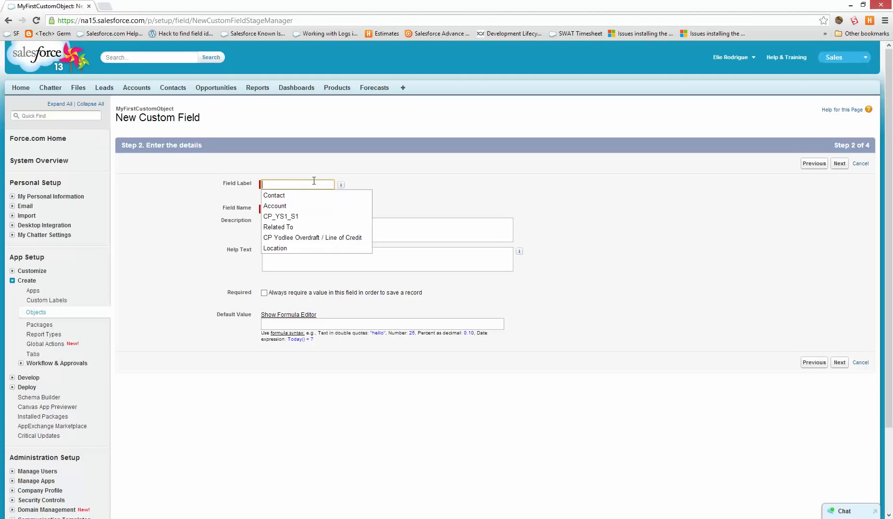
type("My Tex")
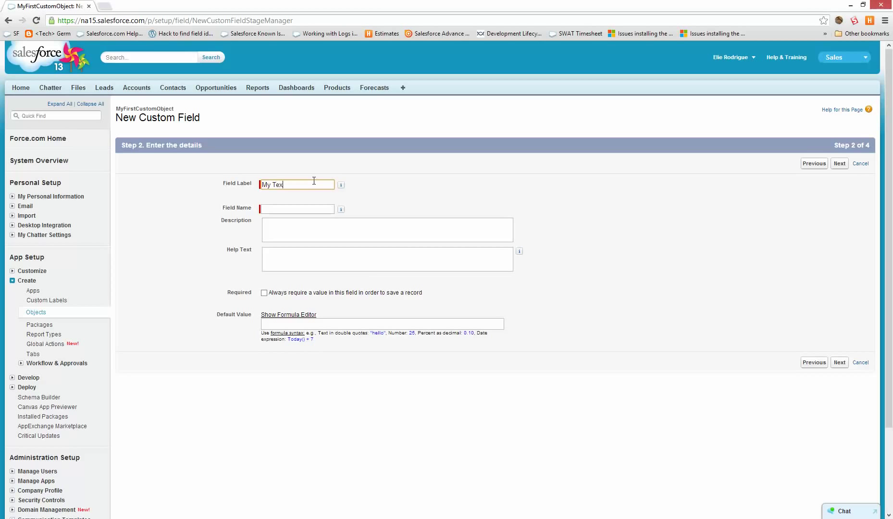
type("t Area")
key("Return")
left_click(307, 209)
left_click(839, 165)
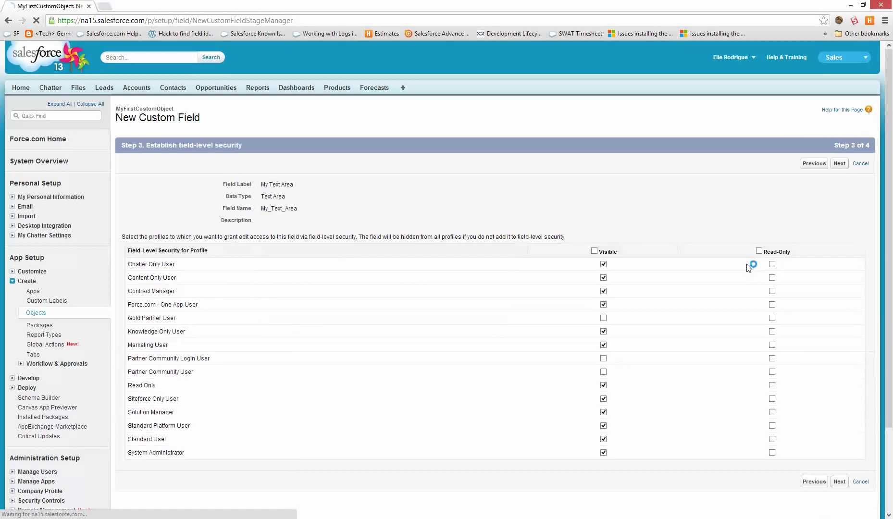
left_click(839, 164)
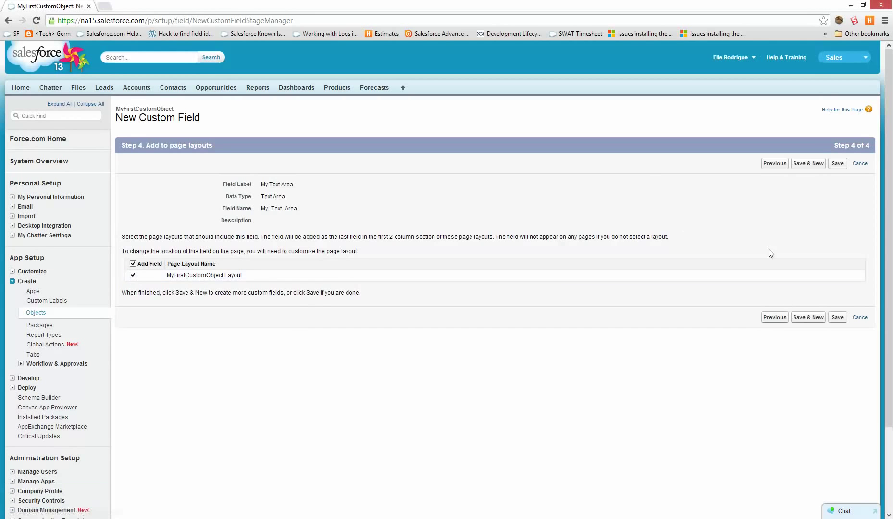
left_click(837, 317)
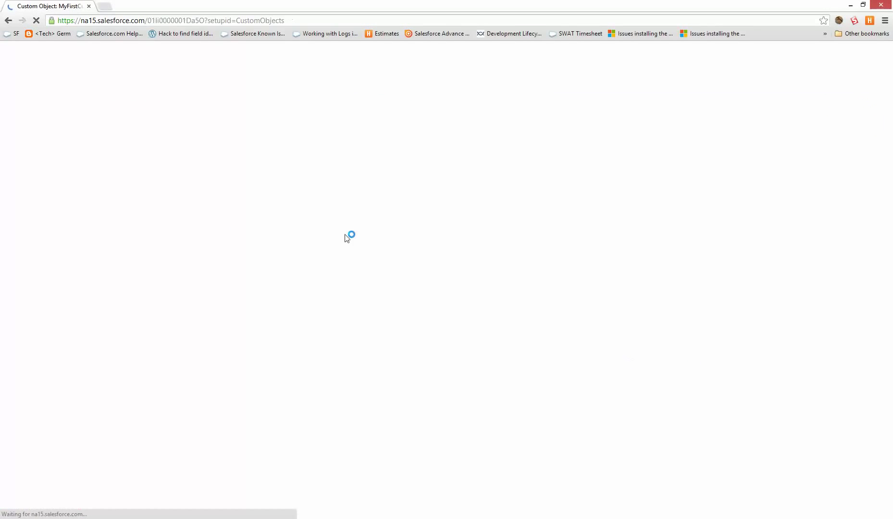
scroll(224, 253, "down", 1)
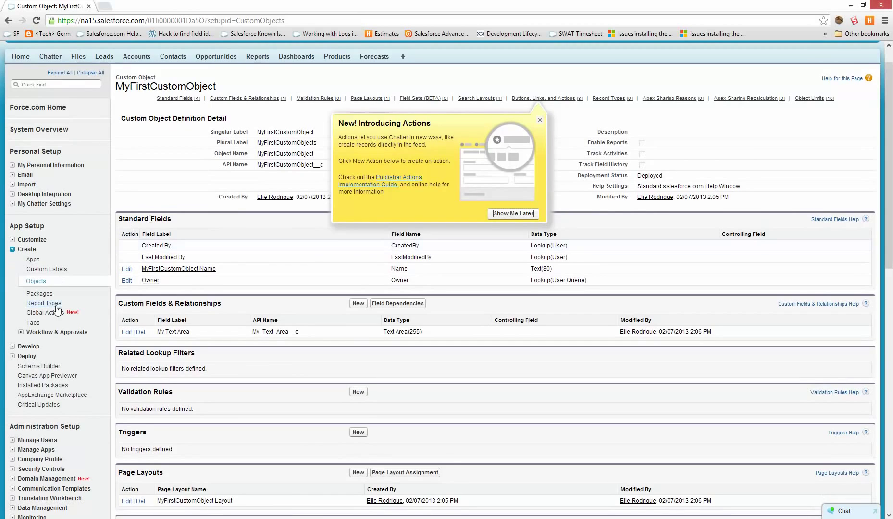
Create a Factory-style MyFirstCustomObject tab with default profile visibility in all custom apps.
left_click(32, 323)
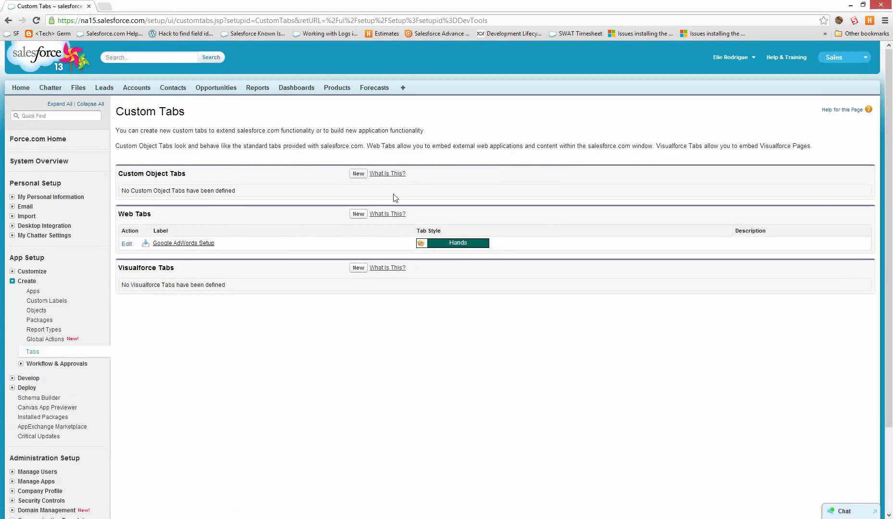
left_click(359, 174)
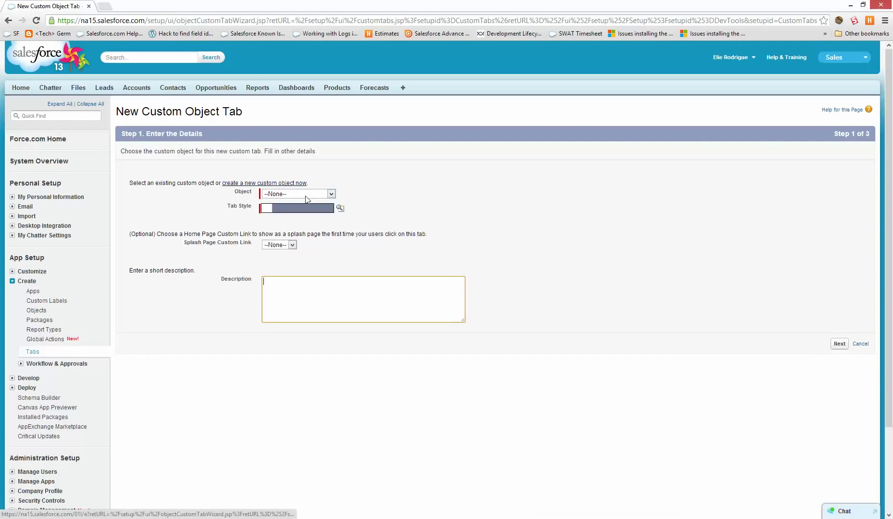
left_click(308, 194)
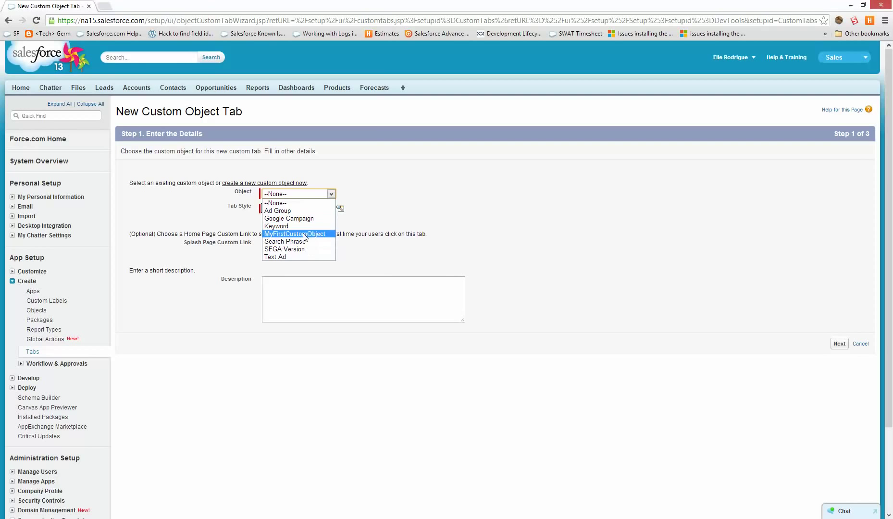
left_click(302, 234)
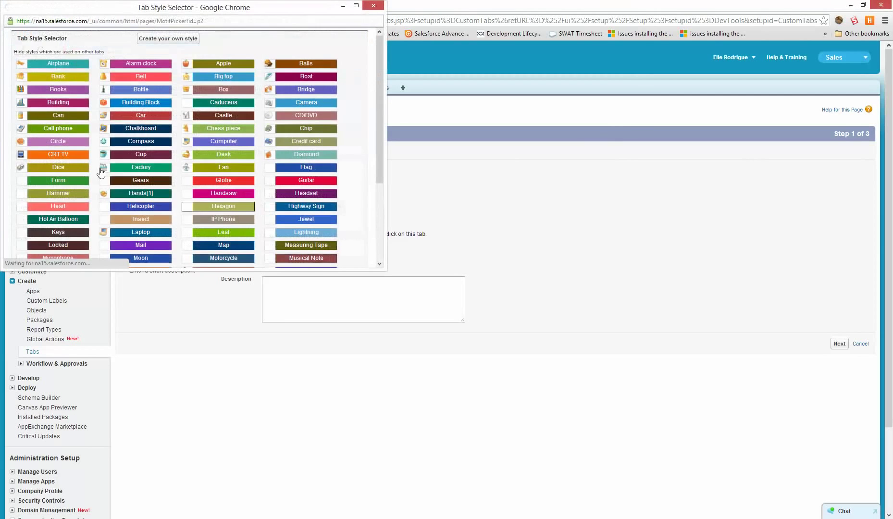
left_click(103, 169)
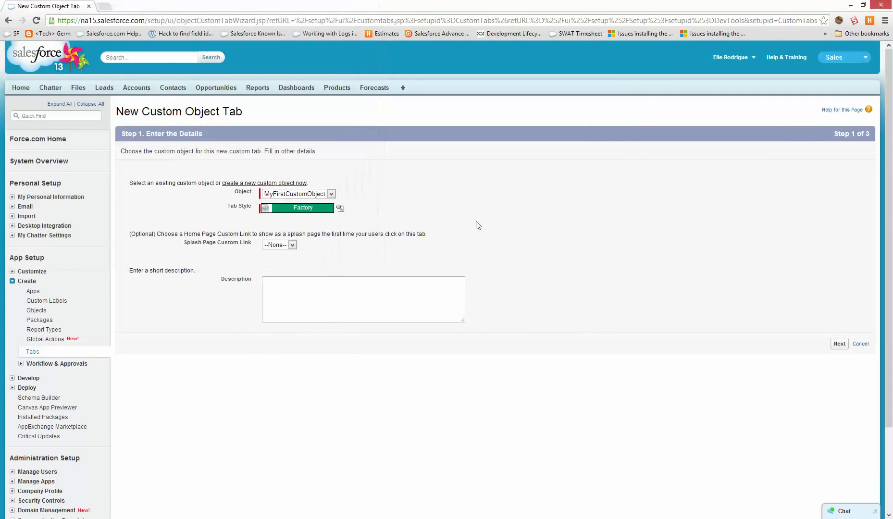
left_click(836, 343)
scroll(575, 213, "down", 1)
scroll(576, 213, "down", 1)
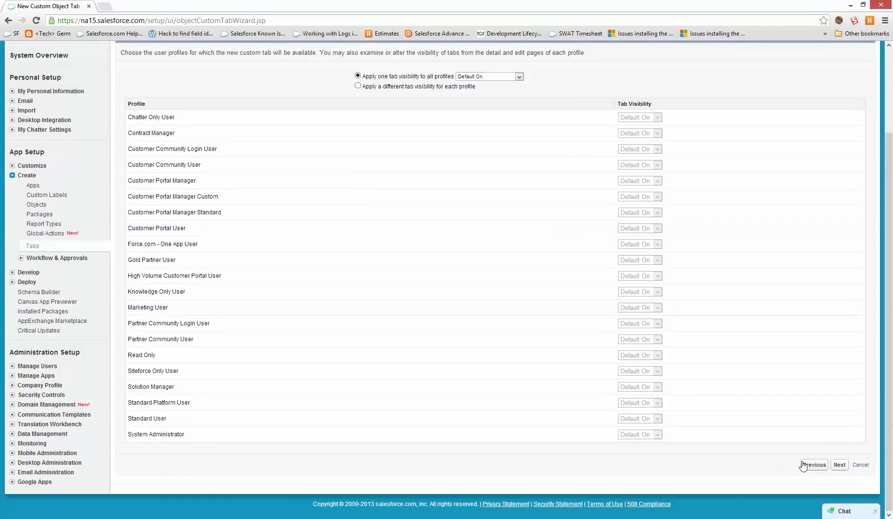
left_click(839, 465)
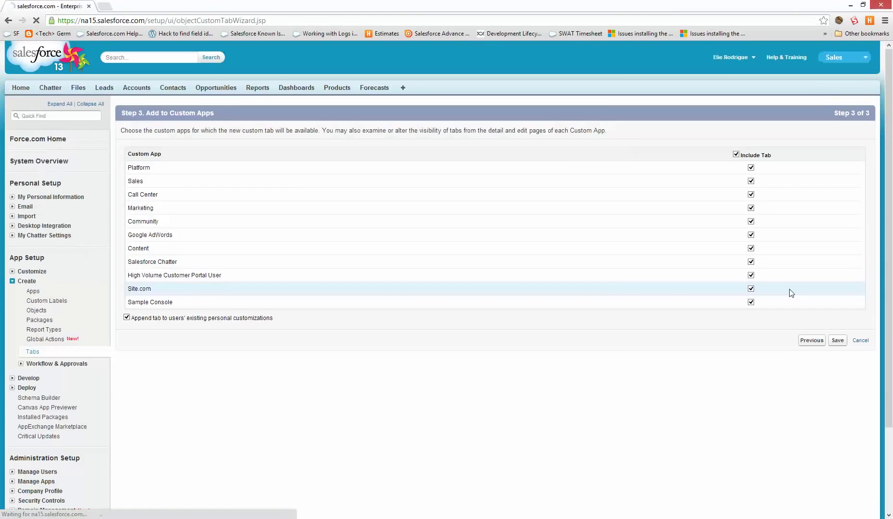
left_click(839, 341)
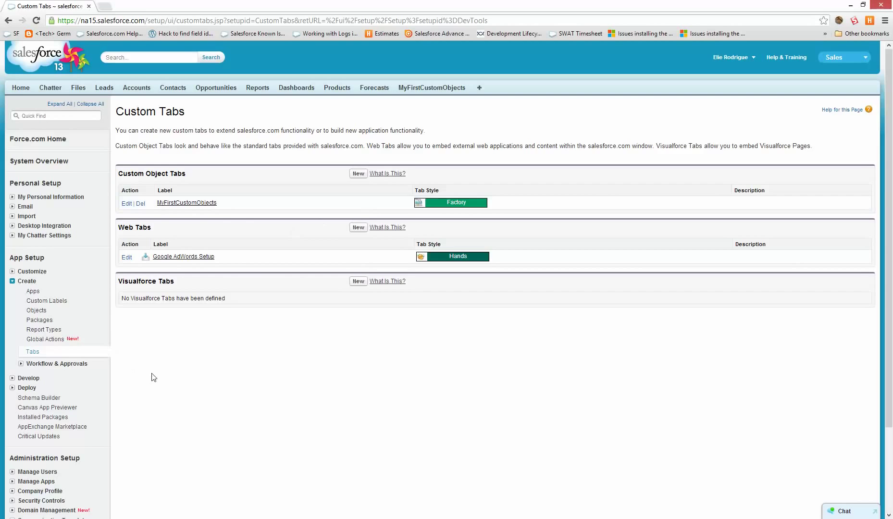
left_click(66, 364)
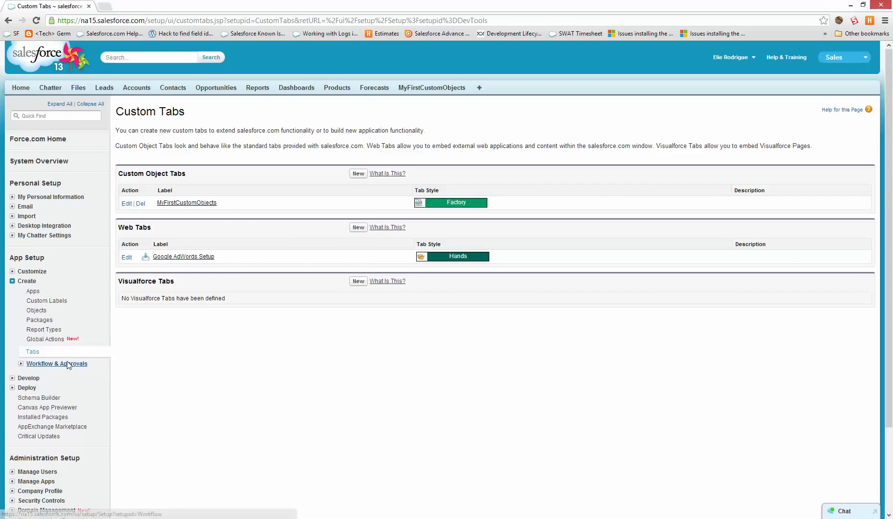
Start a new workflow rule on MyFirstCustomObject named Update Name.
left_click(63, 371)
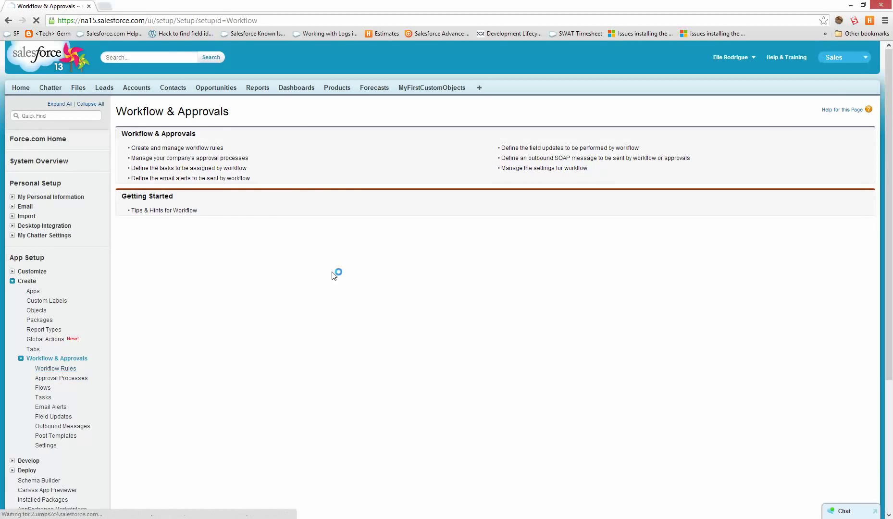
left_click(141, 360)
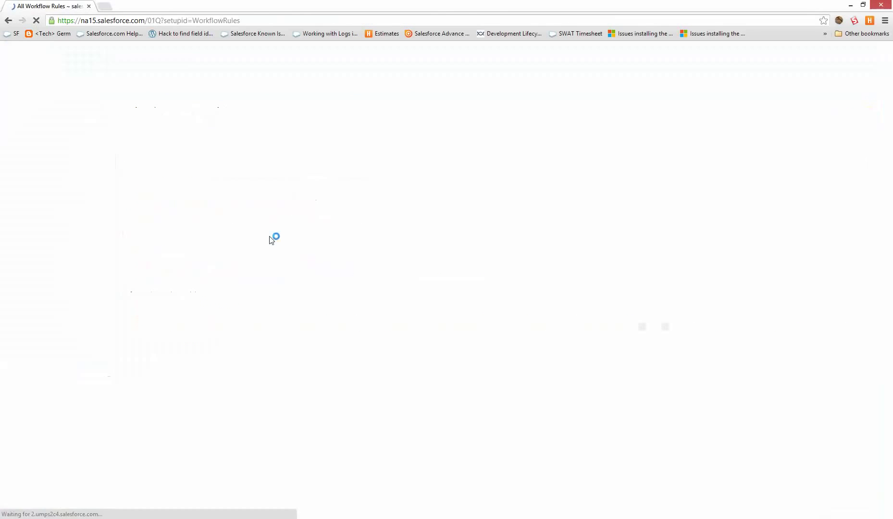
left_click(501, 216)
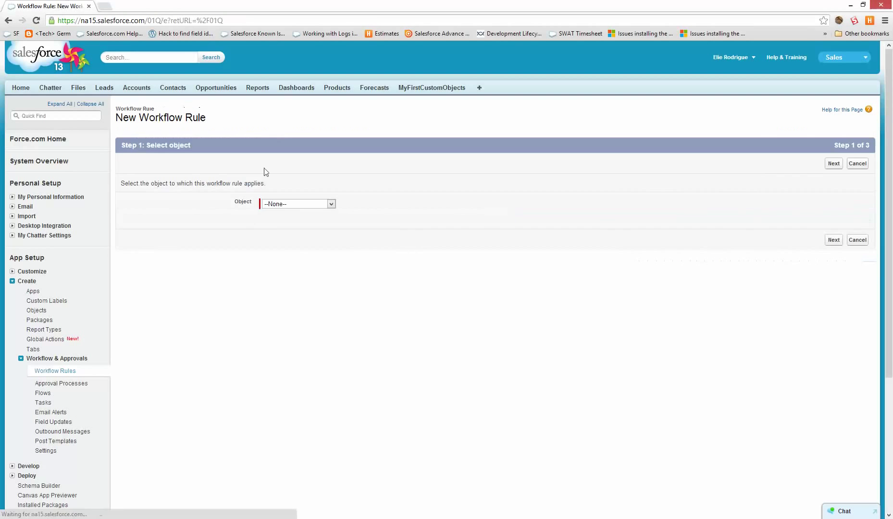
left_click(294, 204)
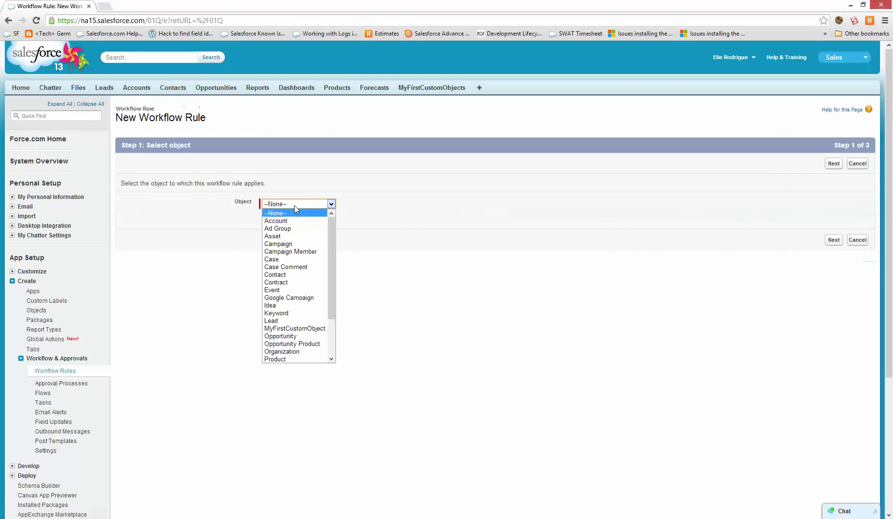
left_click(307, 328)
left_click(834, 163)
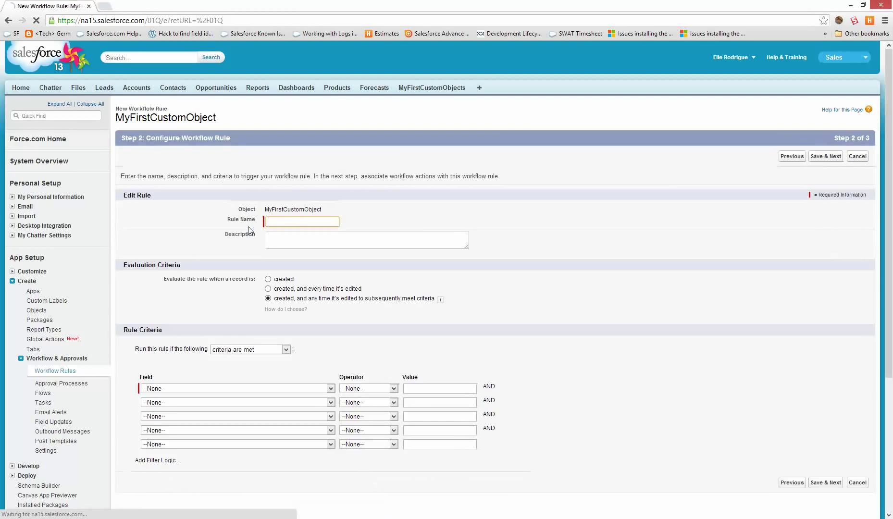
left_click(305, 221)
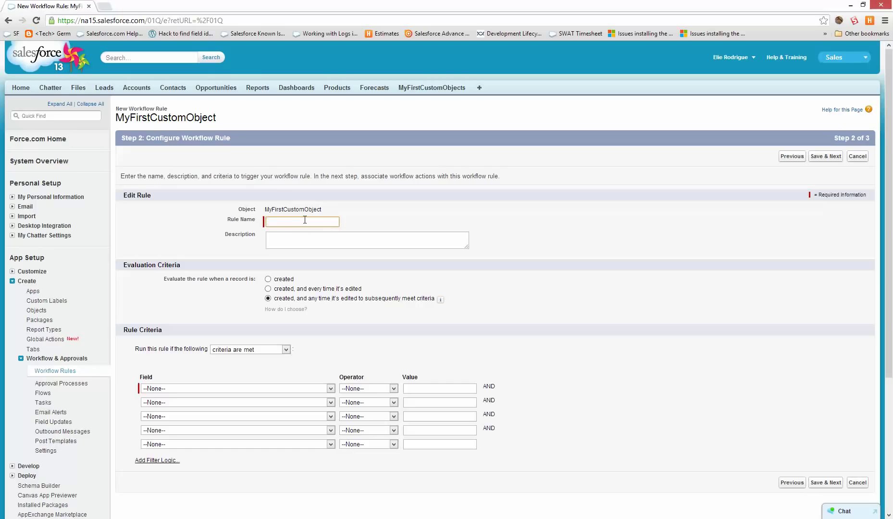
type("Update Name")
key("Tab")
Set the rule criterion MyFirstCustomObject Name equals 123, save, and begin a new field update.
left_click(194, 388)
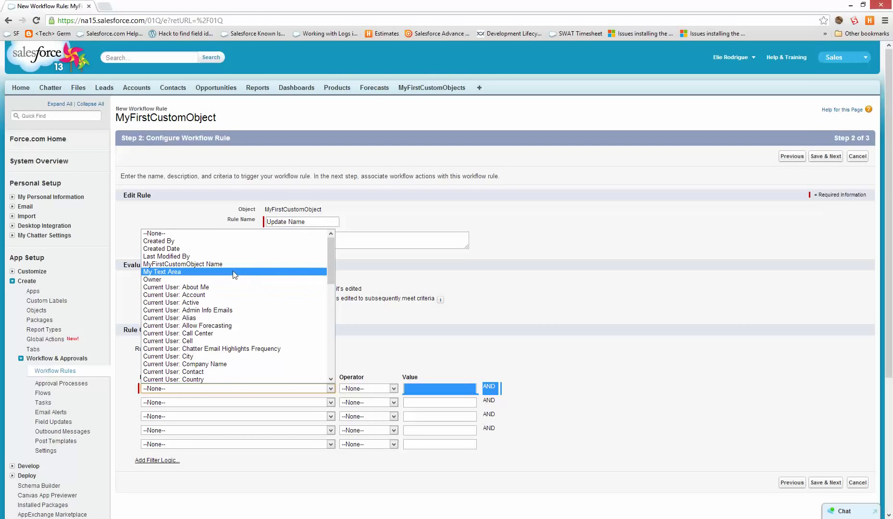
scroll(236, 315, "down", 10)
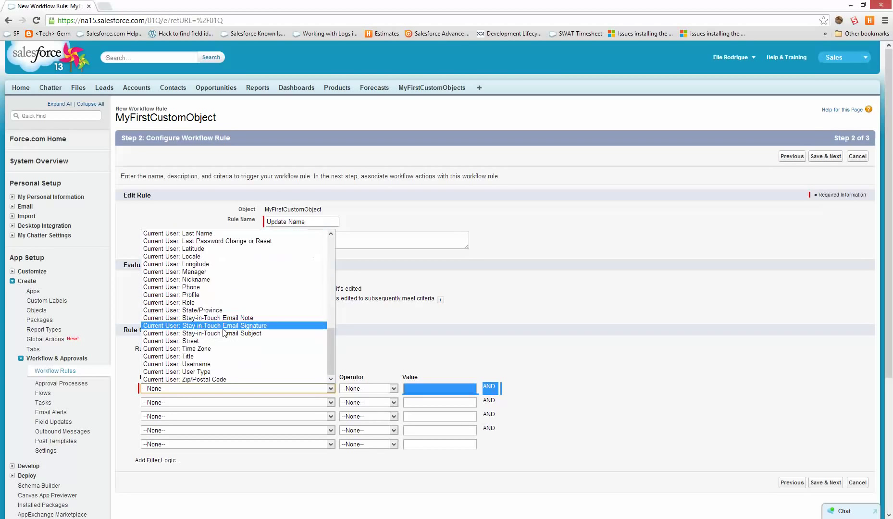
scroll(217, 331, "up", 10)
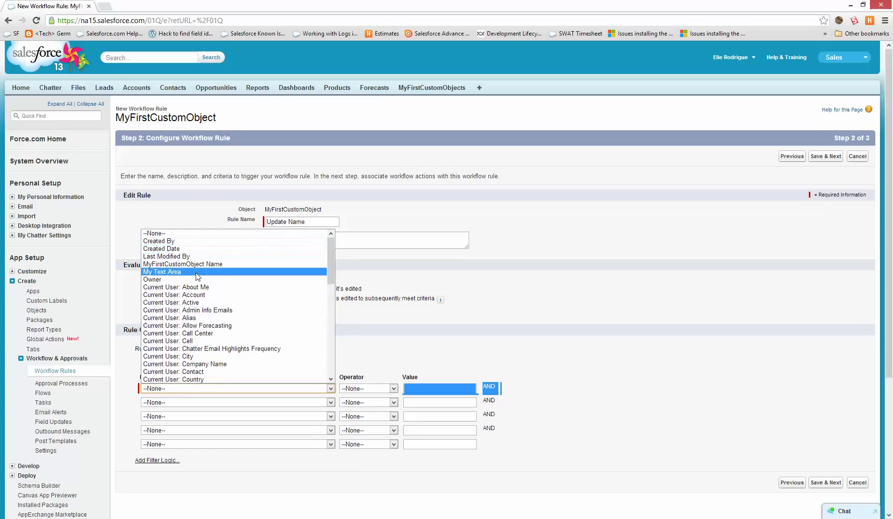
left_click(200, 264)
left_click(367, 388)
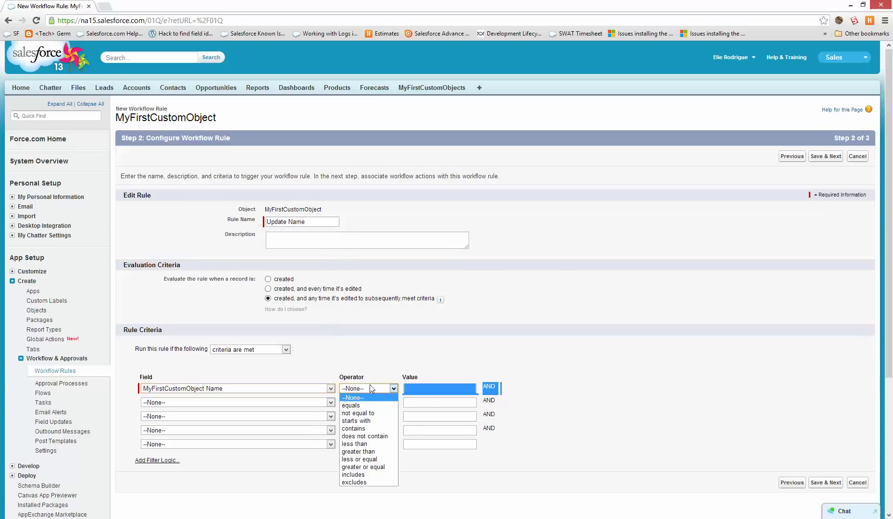
left_click(364, 407)
left_click(441, 390)
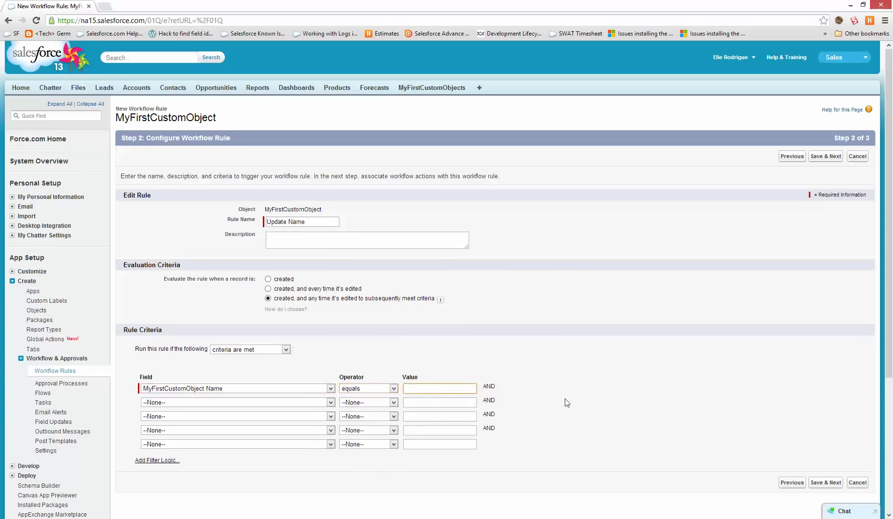
type("123")
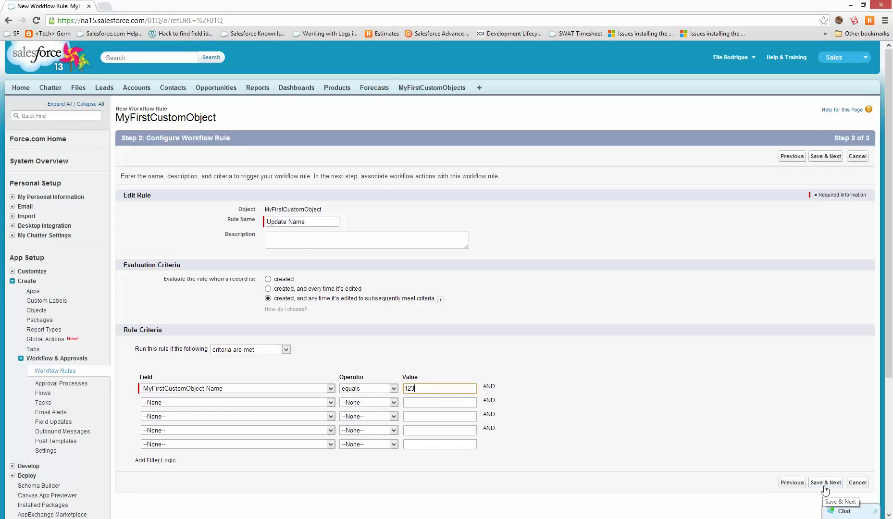
left_click(825, 483)
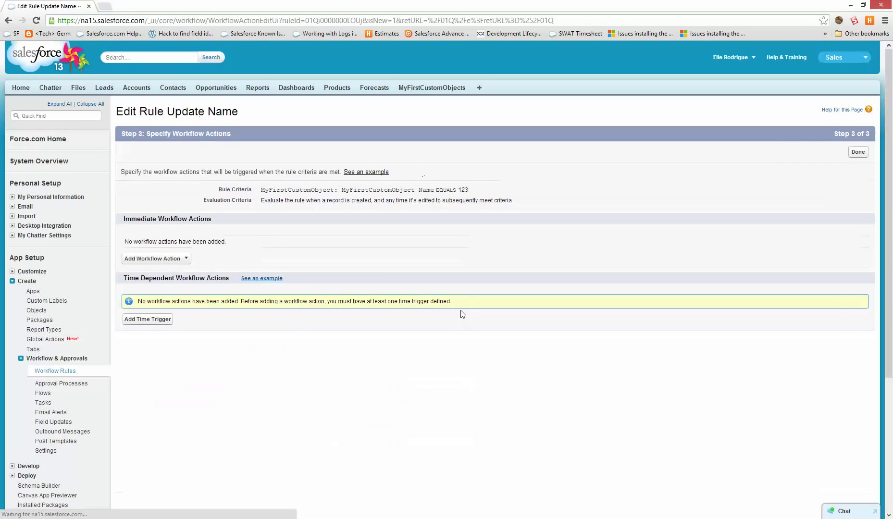
left_click(157, 259)
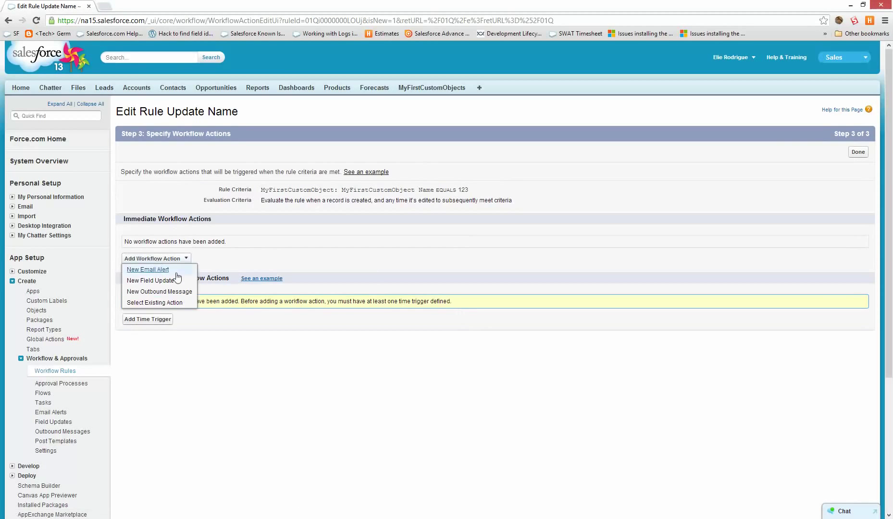
left_click(150, 281)
Save a Fillout Details field update setting My Text Area to formula 123, then activate the rule.
left_click(268, 191)
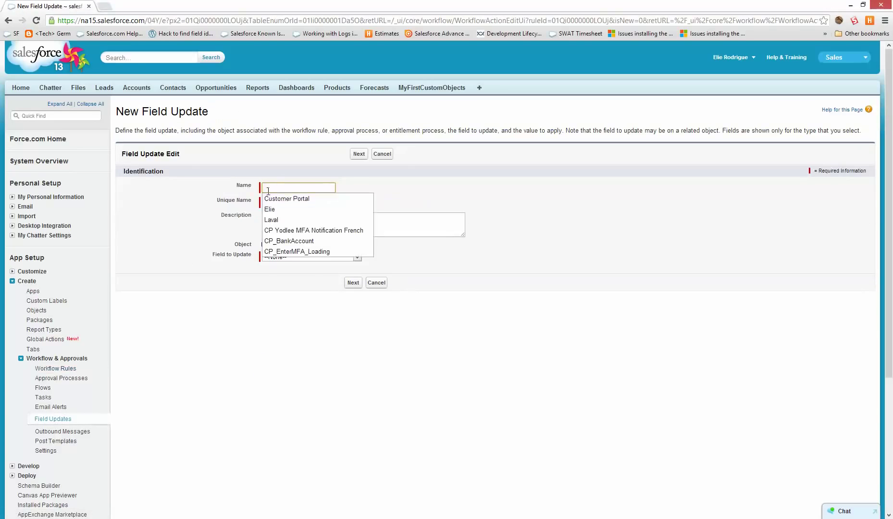
type("Fillout")
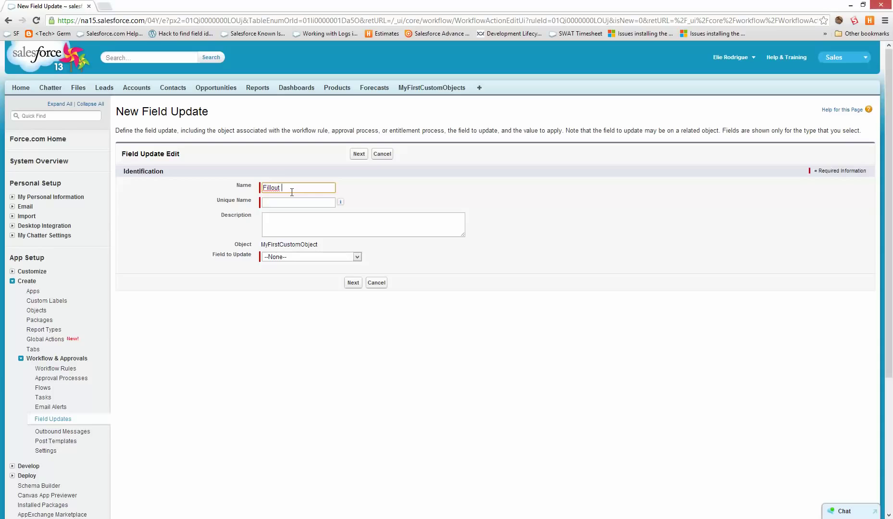
type(" Details")
key("Tab")
left_click(280, 256)
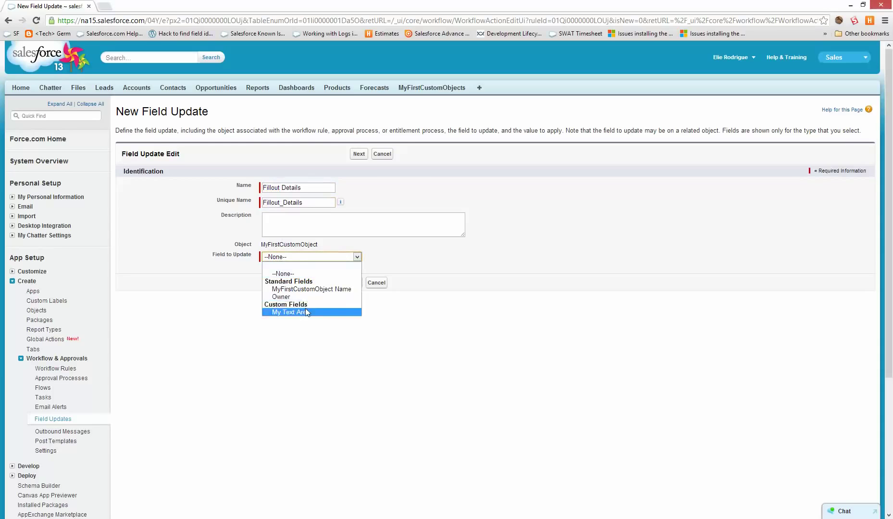
left_click(304, 311)
left_click(356, 283)
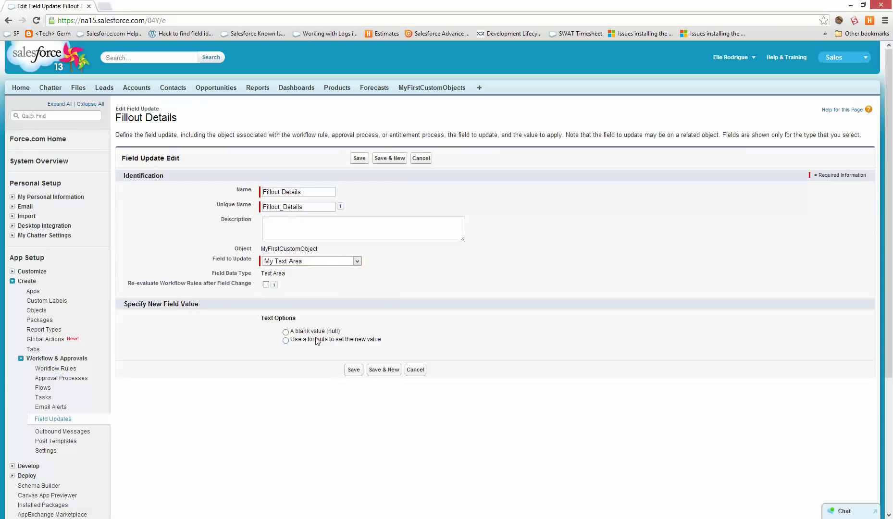
left_click(308, 340)
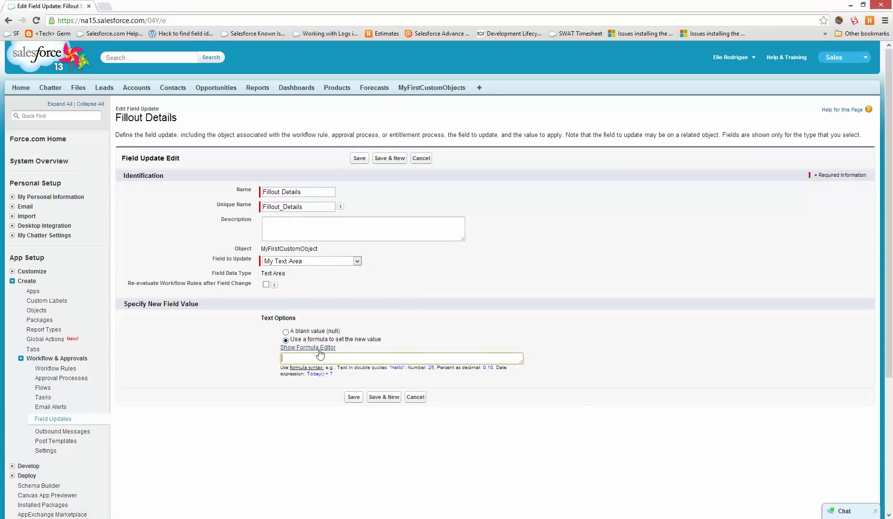
left_click(321, 348)
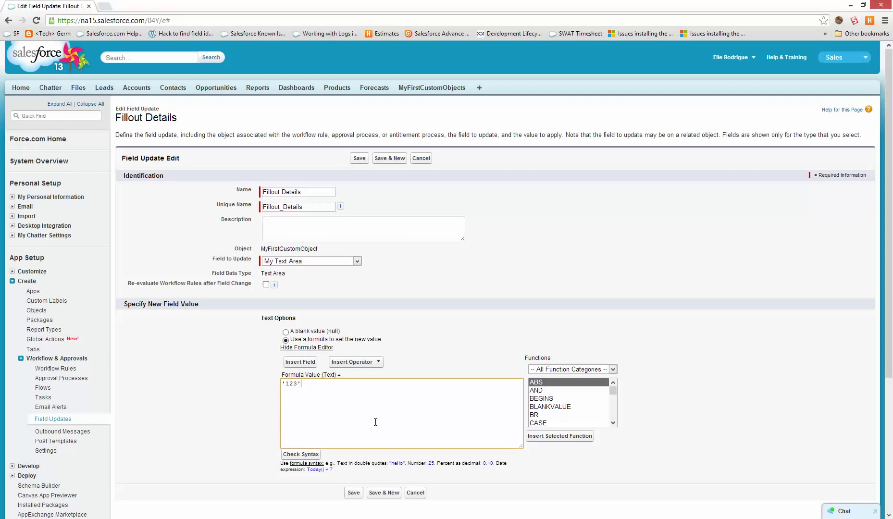
left_click(353, 493)
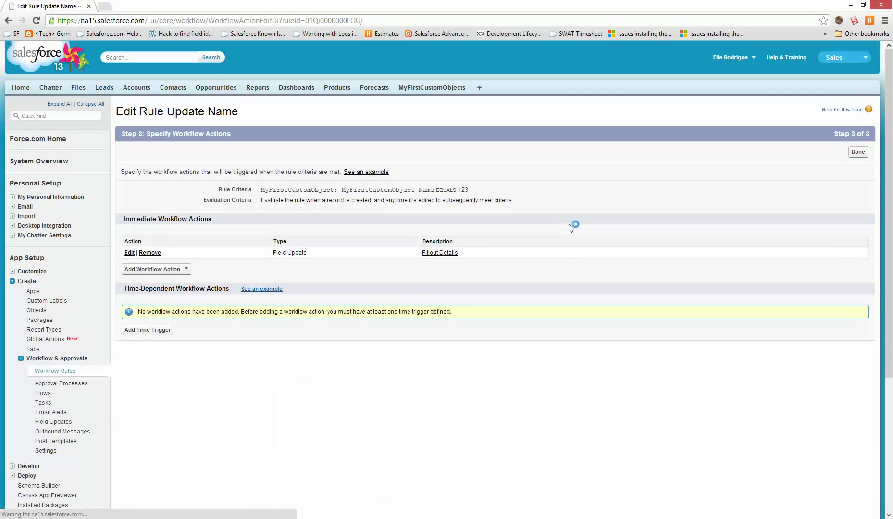
left_click(857, 151)
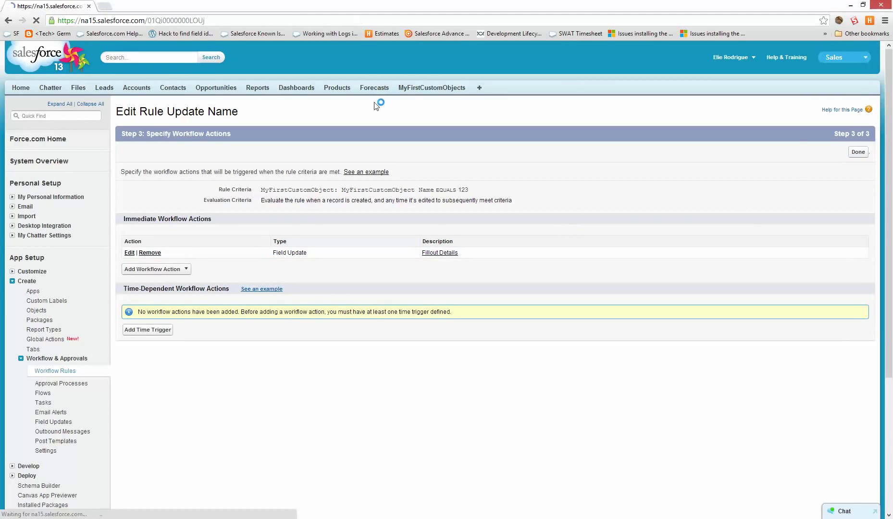
left_click(429, 159)
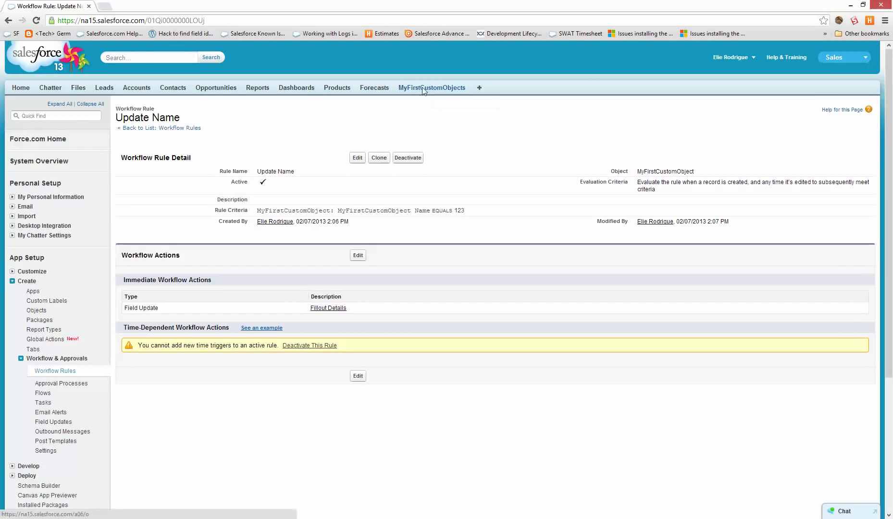
Create a MyFirstCustomObject record named test, rename it to 123, then return to Setup.
left_click(424, 89)
left_click(358, 162)
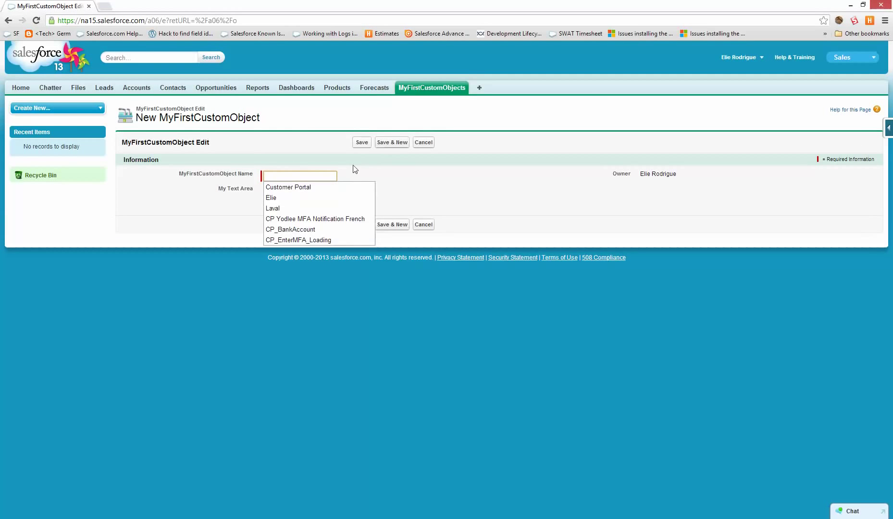
type("test")
left_click(359, 143)
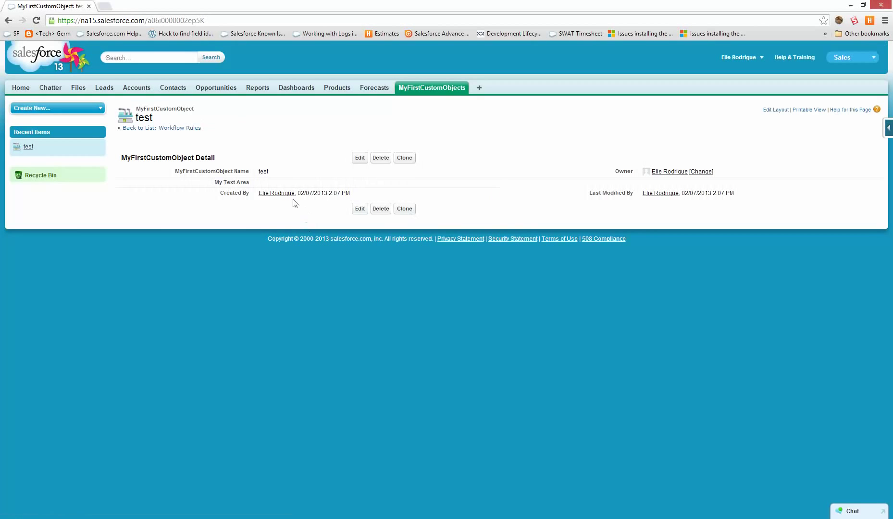
double_click(280, 171)
type("123")
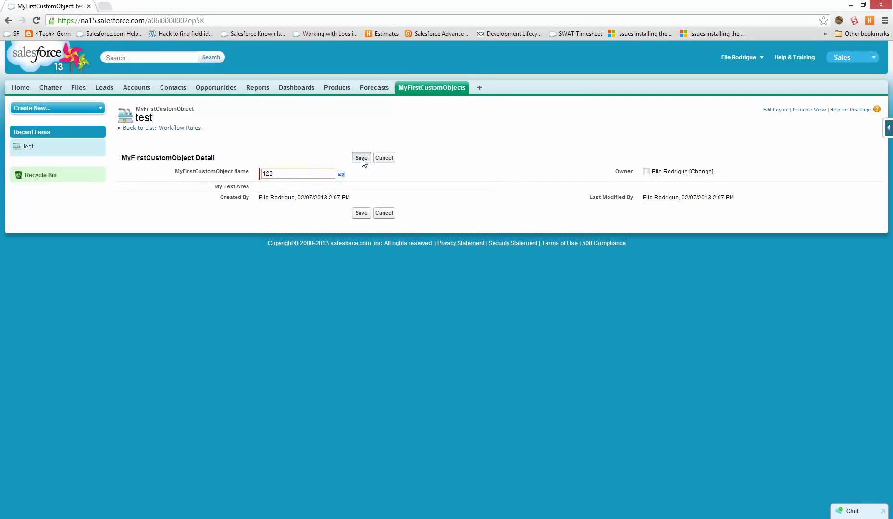
left_click(361, 157)
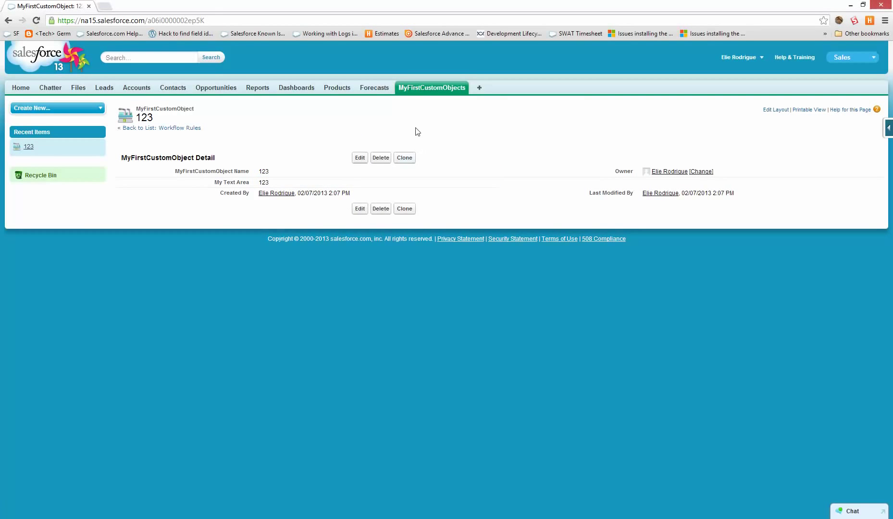
left_click(414, 88)
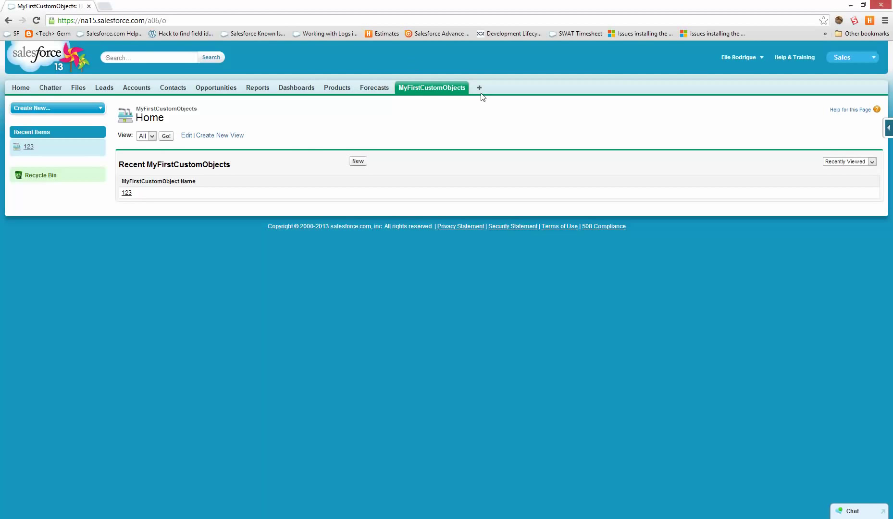
left_click(735, 58)
left_click(709, 90)
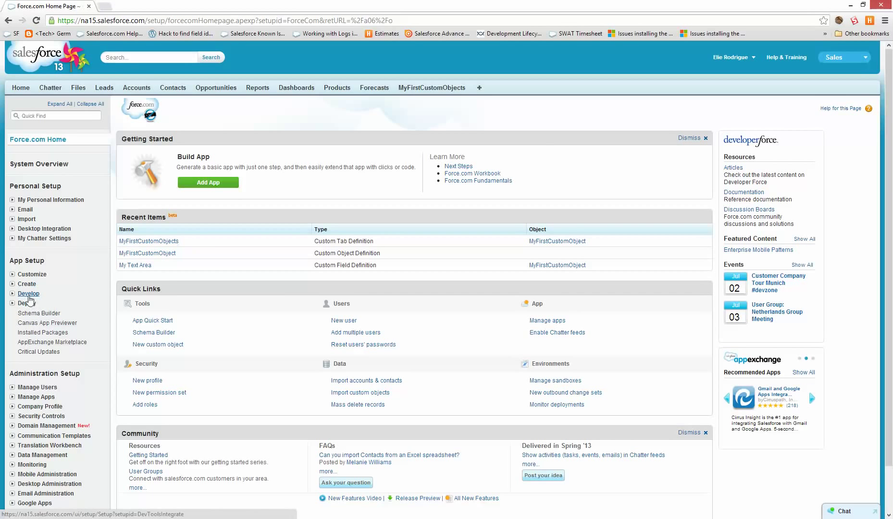
View Deployment Connections and highlight the Nubik Inc. to Dev upload direction.
left_click(30, 302)
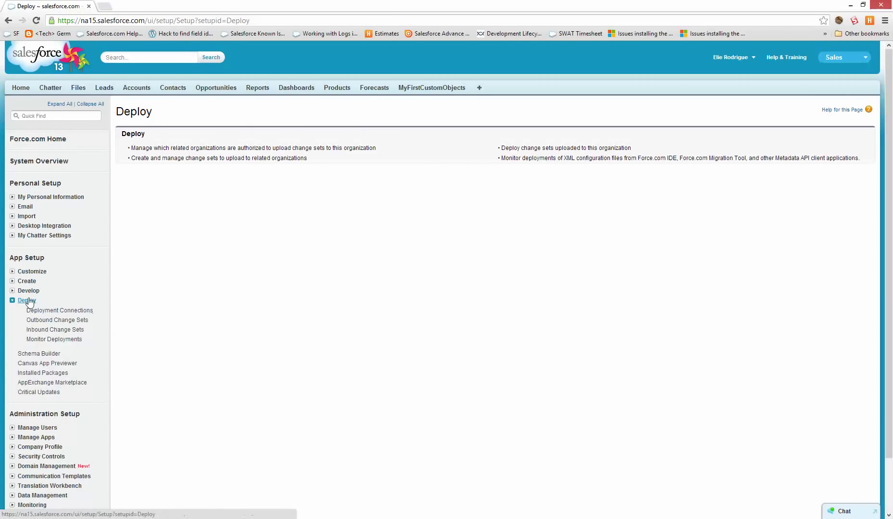
left_click(59, 311)
scroll(443, 331, "down", 3)
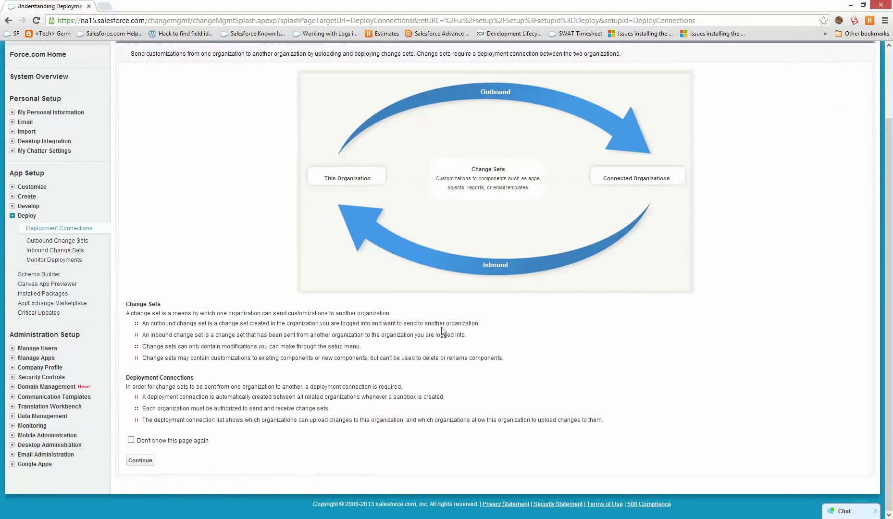
left_click(138, 460)
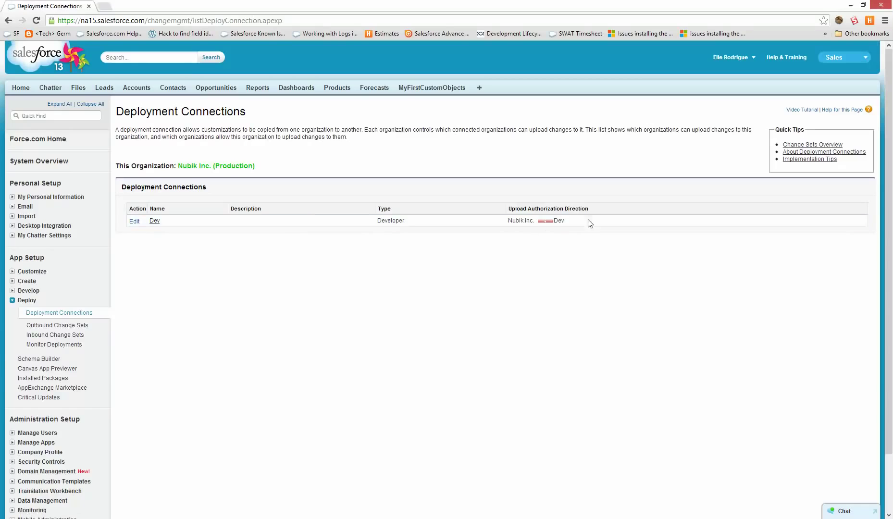
left_click_drag(510, 212, 595, 211)
mouse_move(520, 222)
left_mouse_down()
mouse_move(568, 219)
mouse_move(525, 223)
mouse_move(535, 221)
left_mouse_up()
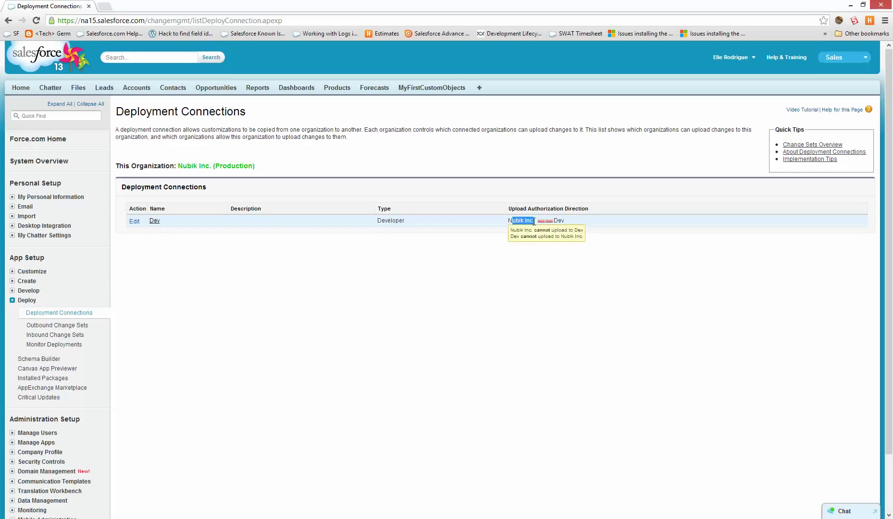
double_click(560, 219)
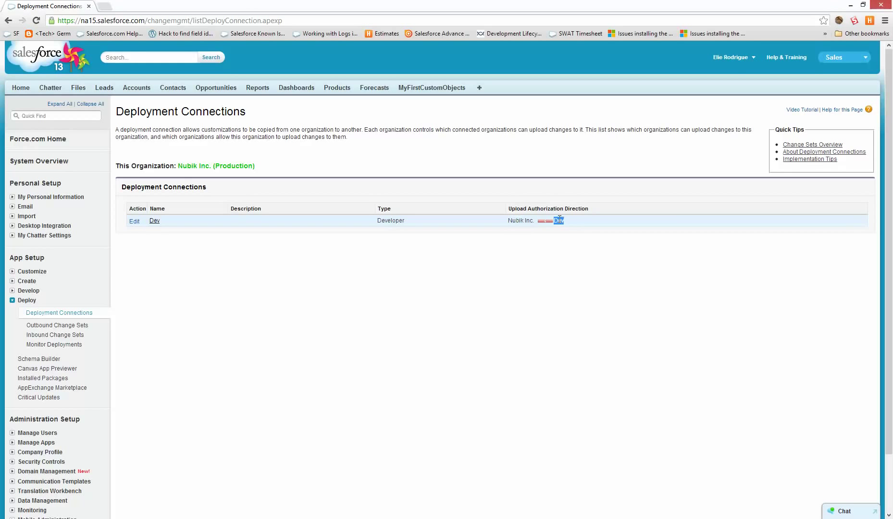
Open the Dev connection's edit page to review its Allow Inbound Changes setting.
left_click(153, 222)
left_click(354, 205)
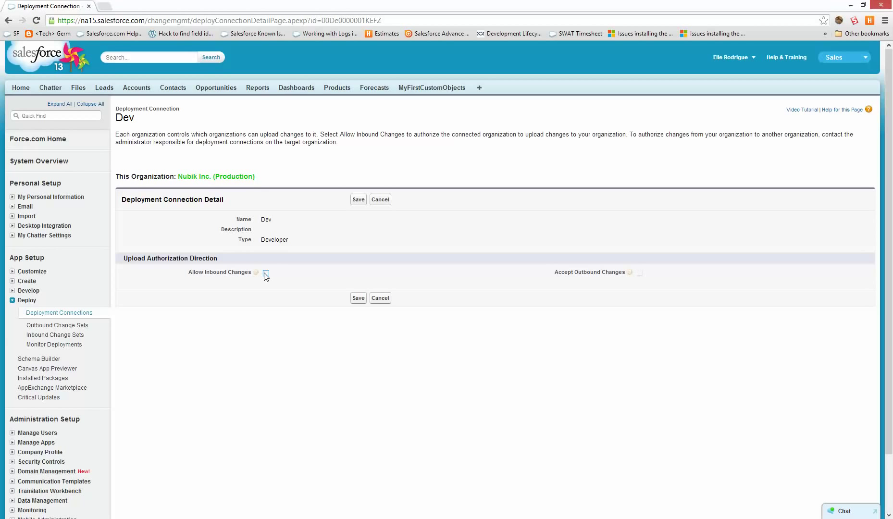
scroll(241, 313, "down", 3)
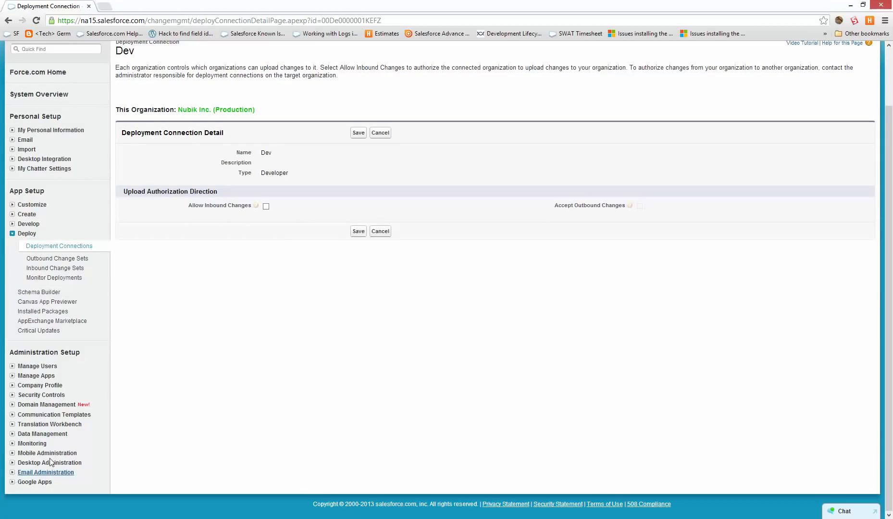
Log in to the Dev sandbox from the Sandboxes list with the account password.
left_click(39, 434)
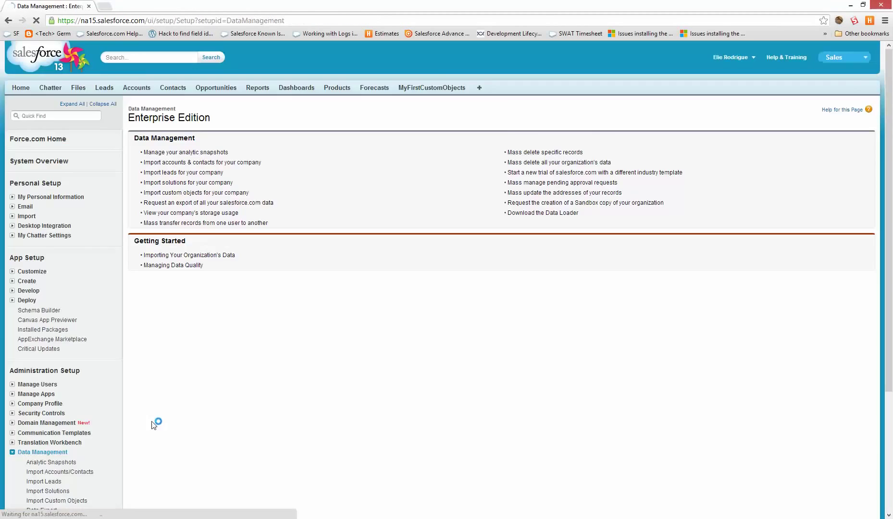
scroll(156, 421, "down", 2)
left_click(42, 491)
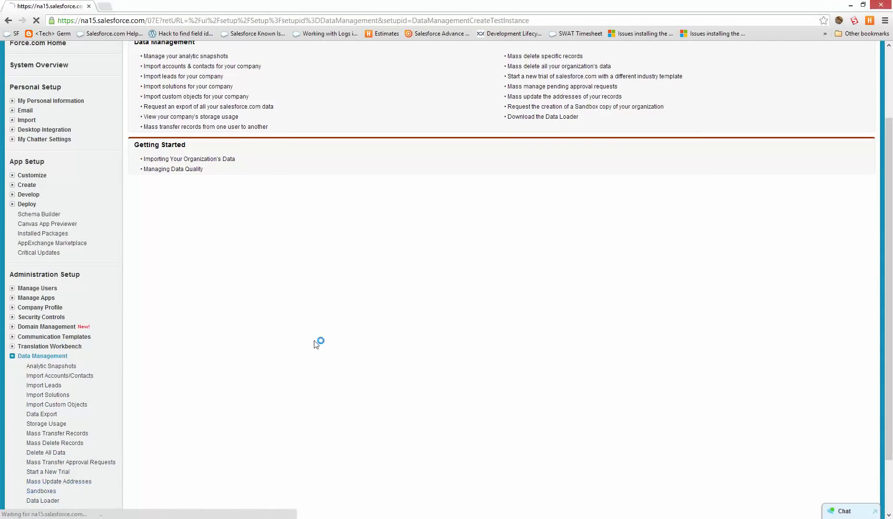
left_click(161, 238)
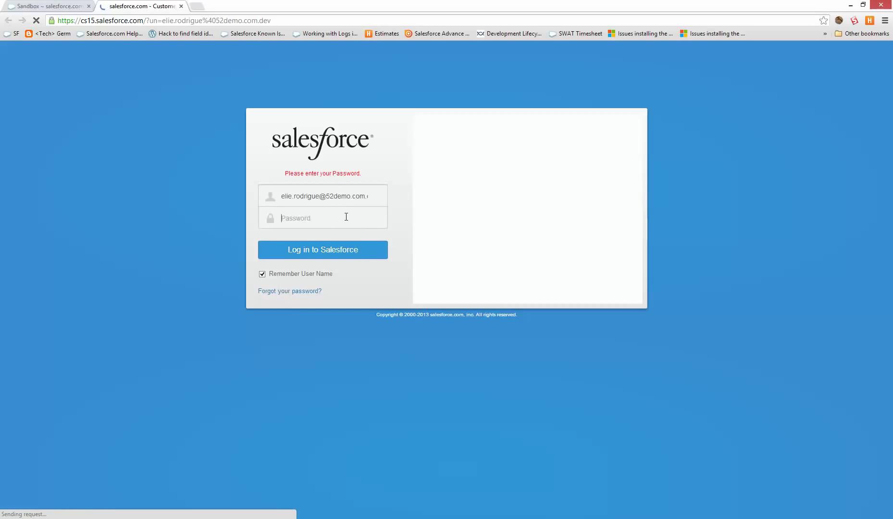
type("•••")
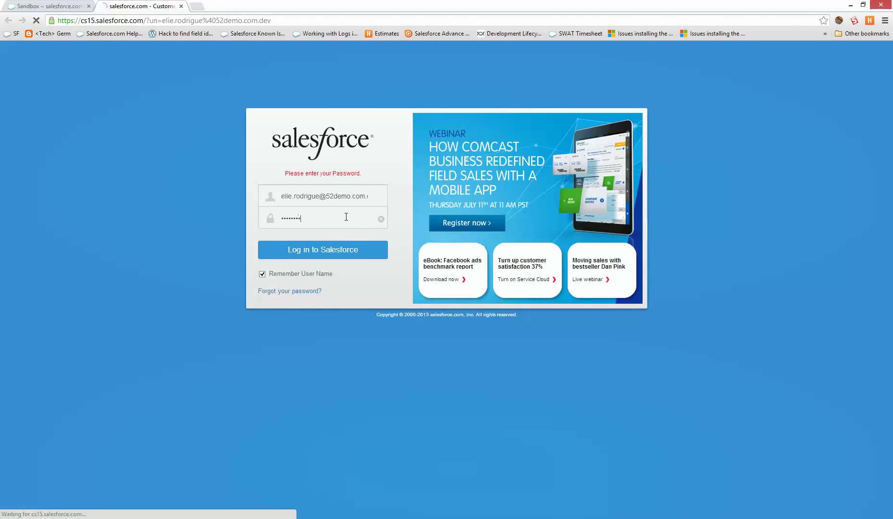
key("Return")
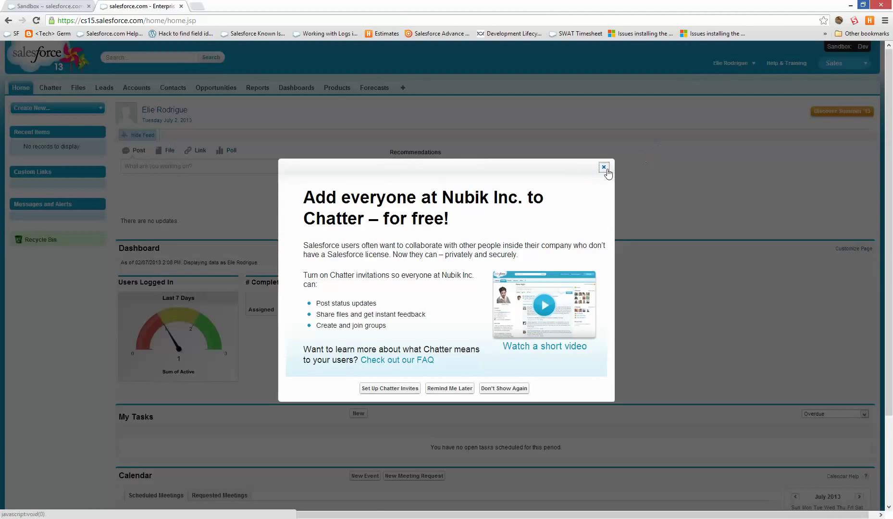
left_click(604, 166)
Go to the sandbox's Setup, dismiss the critical updates notice, and reach the Deploy page.
left_click(731, 63)
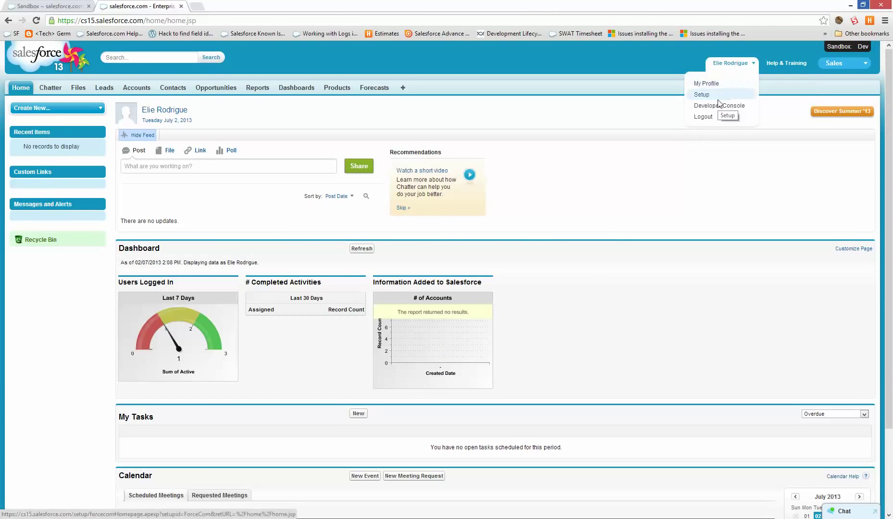
left_click(703, 95)
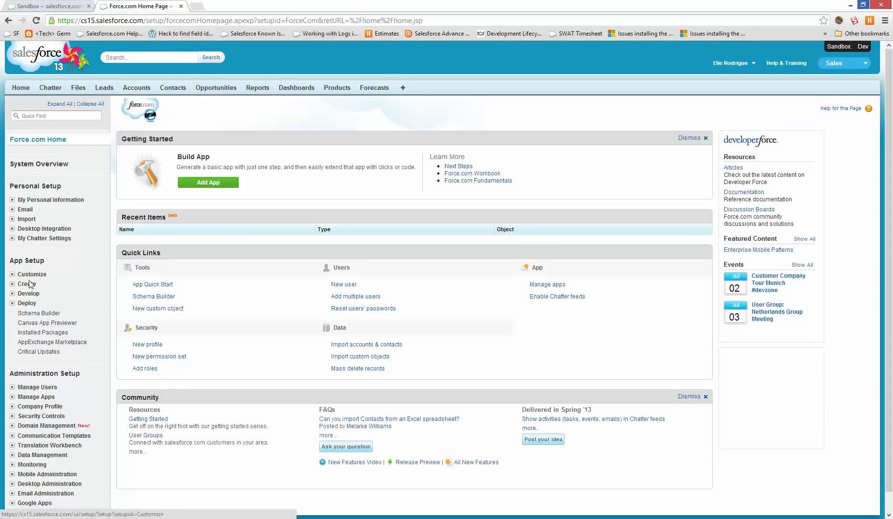
left_click(27, 284)
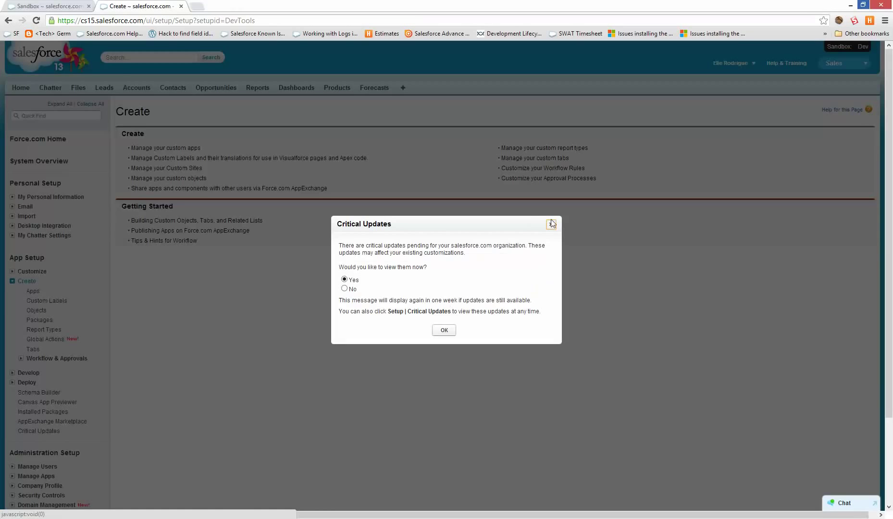
left_click(551, 224)
left_click(36, 310)
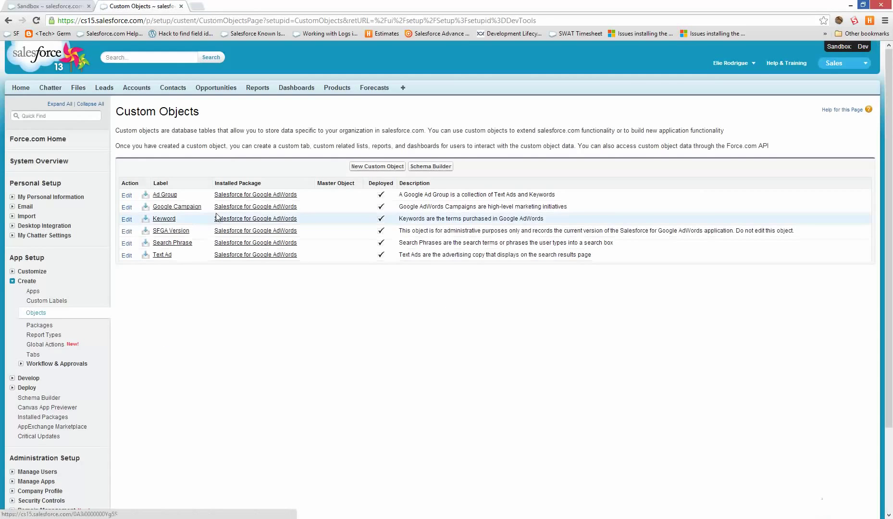
scroll(170, 337, "down", 2)
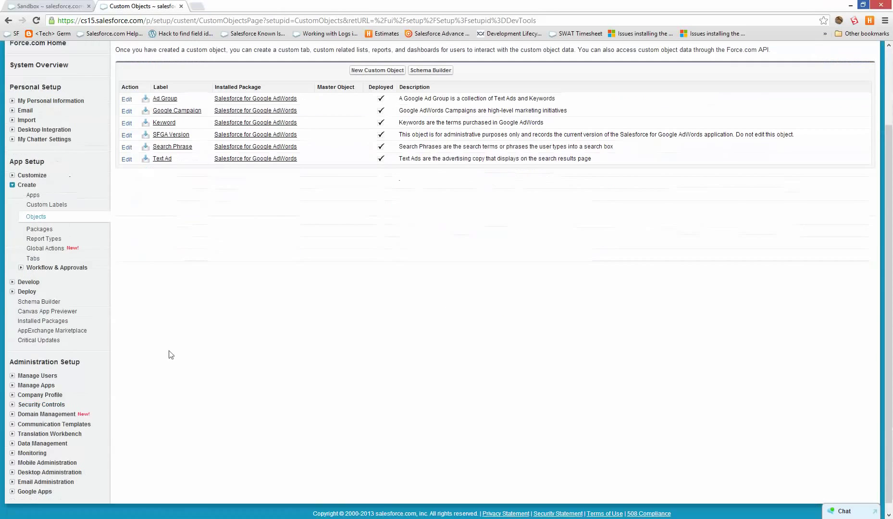
left_click(31, 291)
In the Dev sandbox, let the Production deployment connection accept inbound changes, then return to production.
left_click(76, 311)
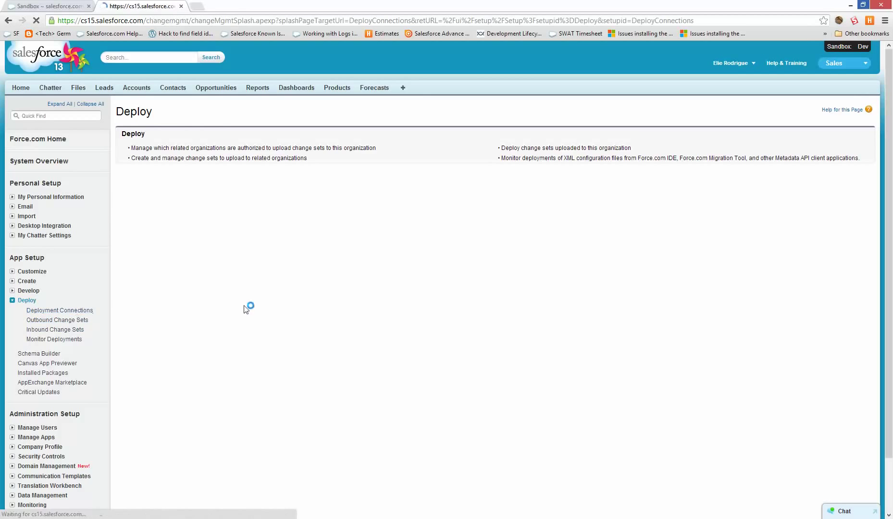
scroll(436, 450, "down", 2)
left_click(144, 460)
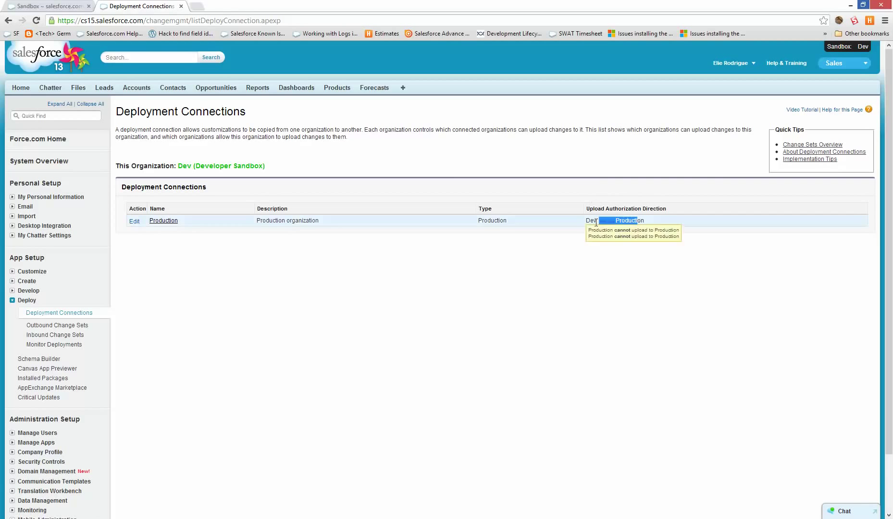
left_click(174, 221)
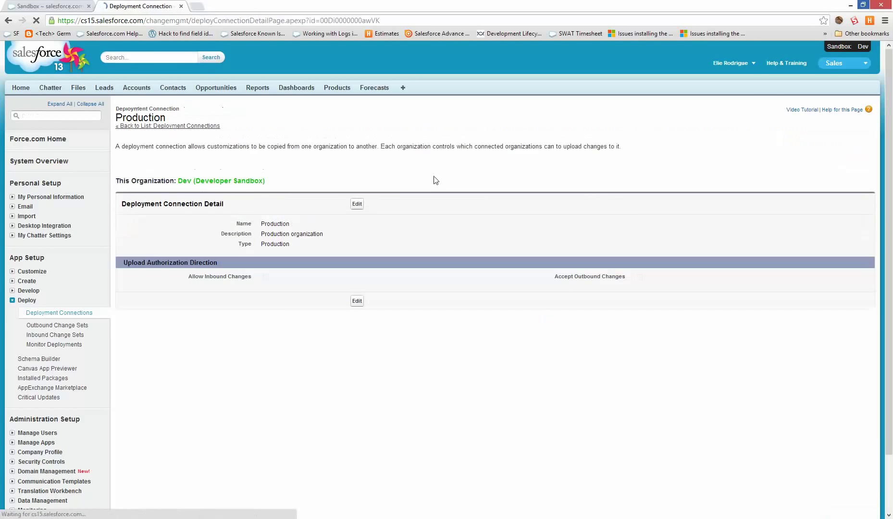
left_click(358, 205)
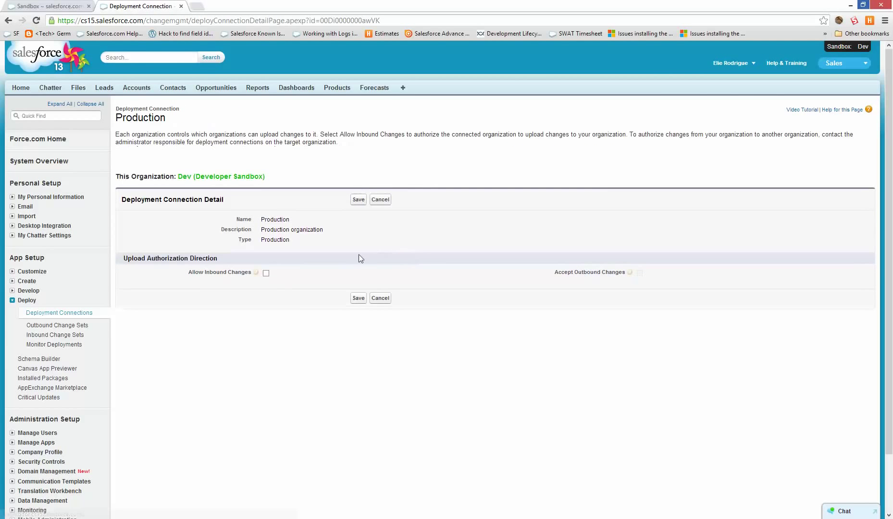
left_click(266, 272)
left_click(358, 199)
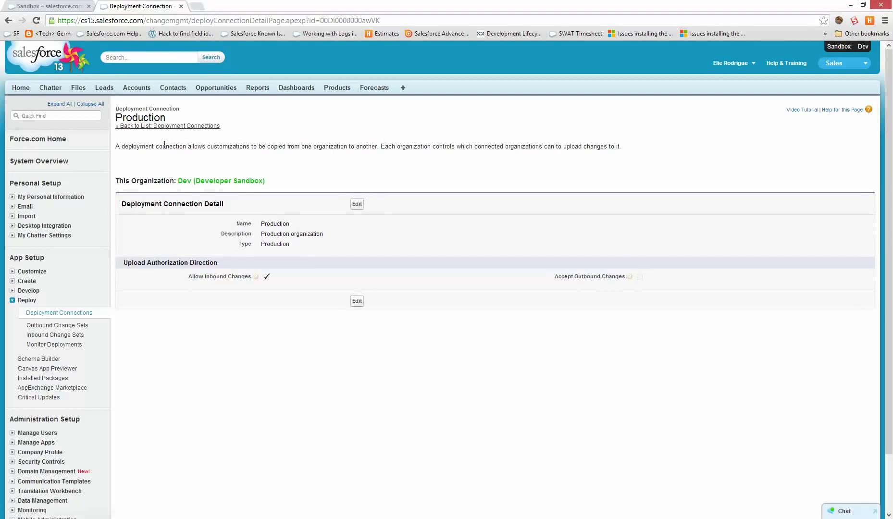
left_click(44, 4)
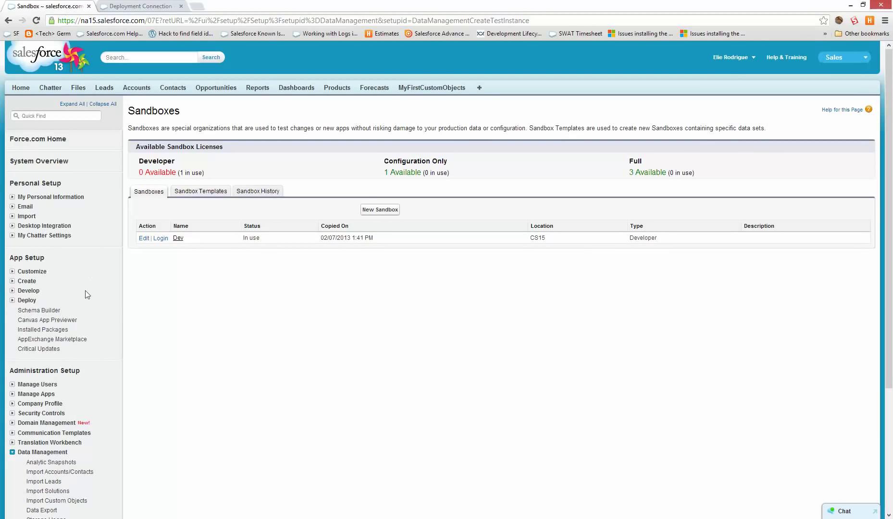
Confirm in production's Deployment Connections that Dev is authorized to receive uploads, then go to Outbound Change Sets.
double_click(30, 307)
left_click(27, 300)
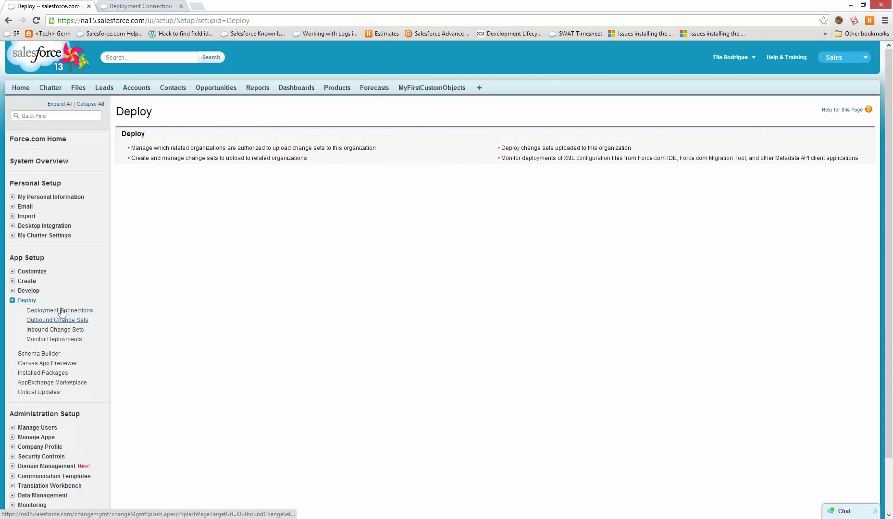
left_click(61, 310)
scroll(274, 201, "down", 2)
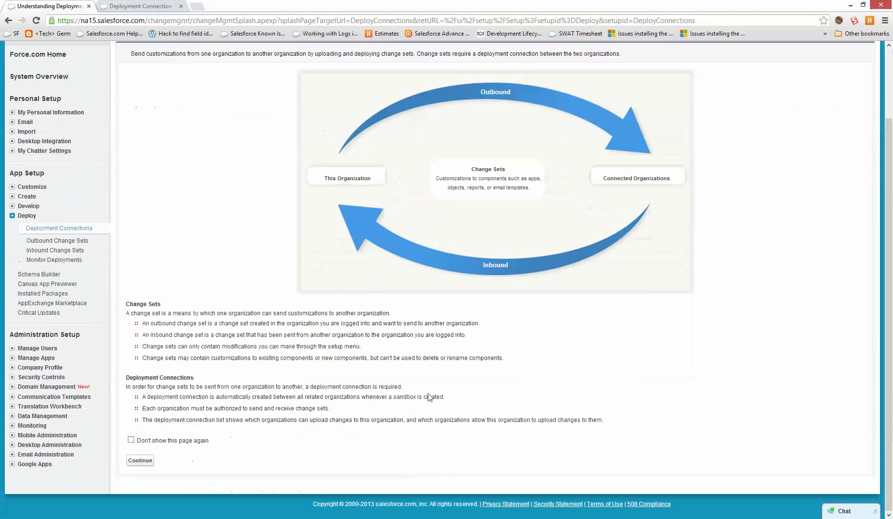
left_click(139, 459)
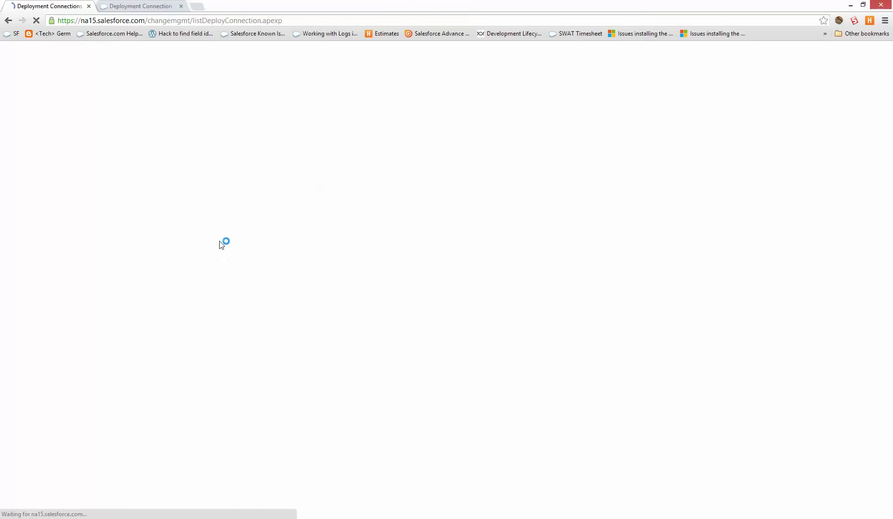
left_click_drag(507, 221, 540, 225)
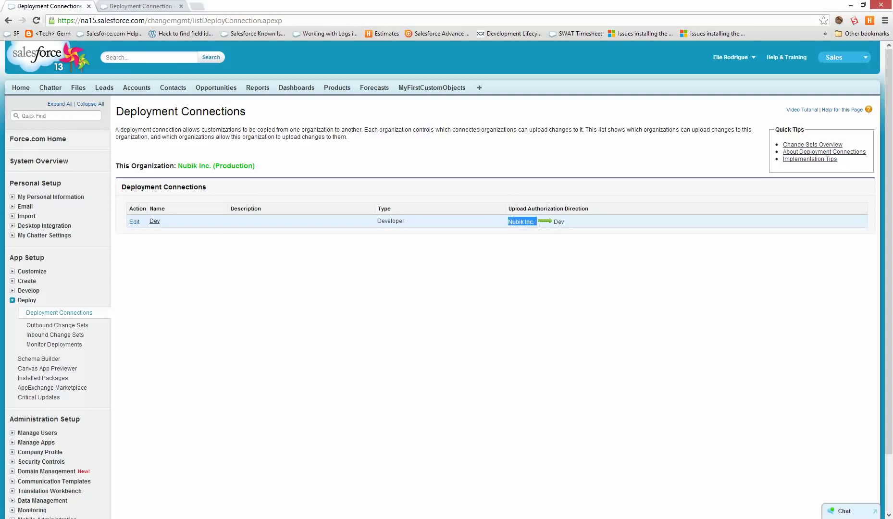
left_click(559, 221)
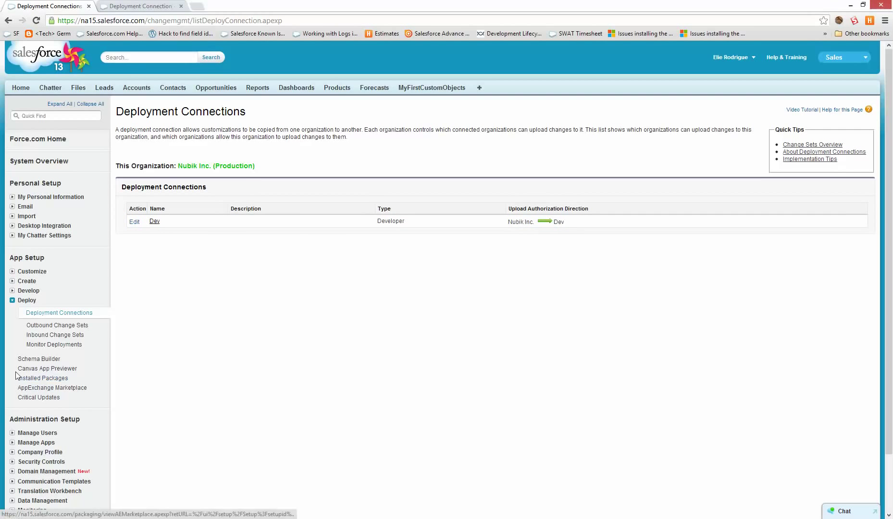
left_click(59, 327)
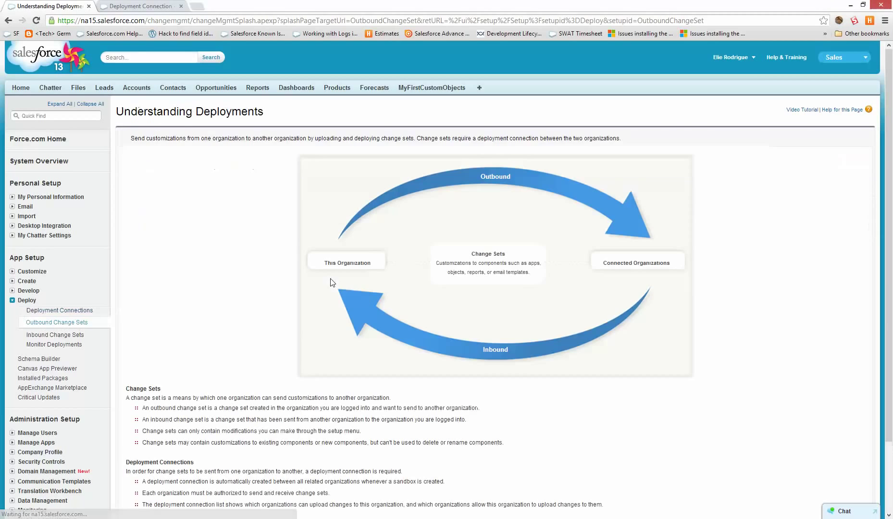
Create and save a new empty outbound change set named 'First Object'.
scroll(416, 299, "down", 2)
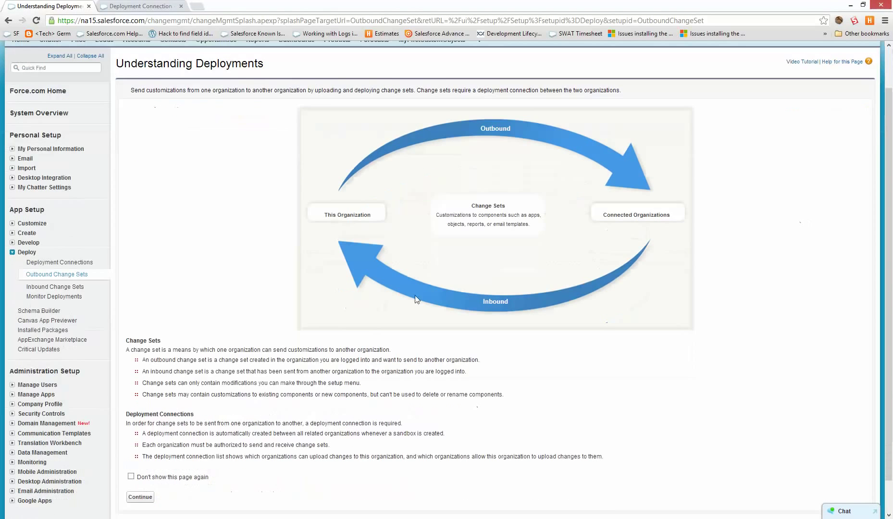
scroll(265, 337, "down", 1)
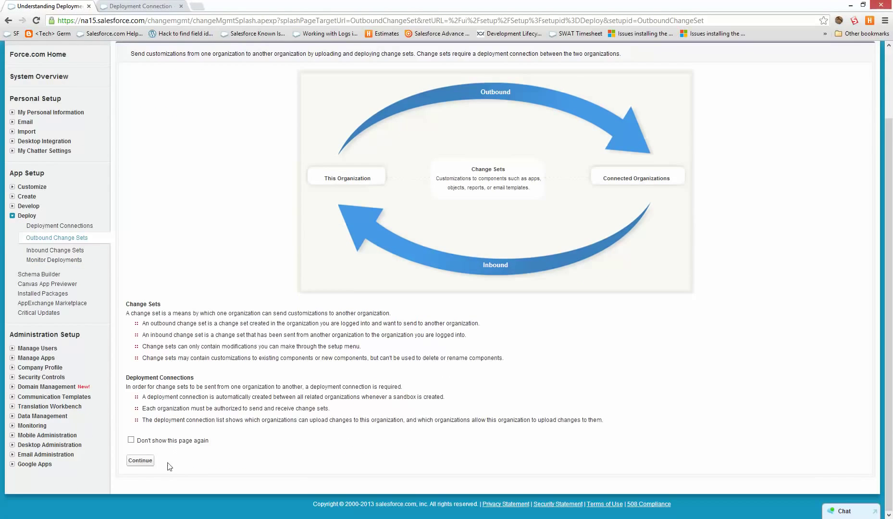
left_click(140, 461)
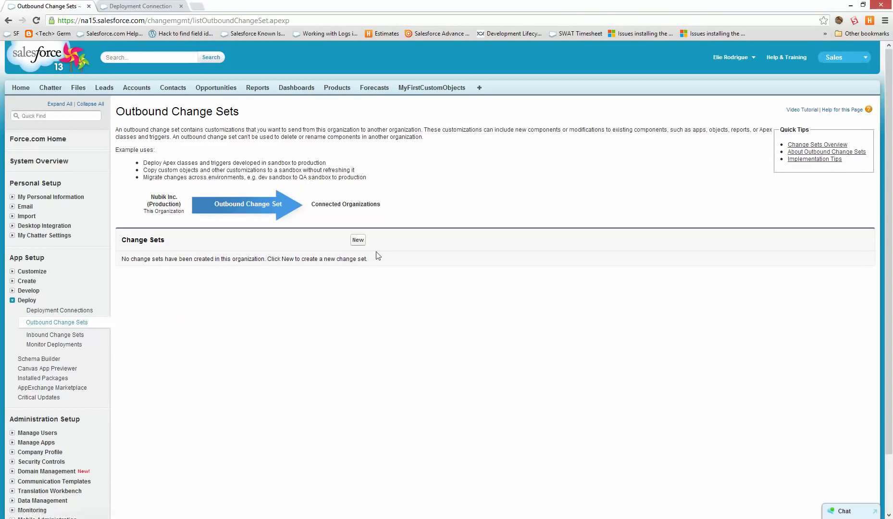
left_click_drag(131, 240, 170, 241)
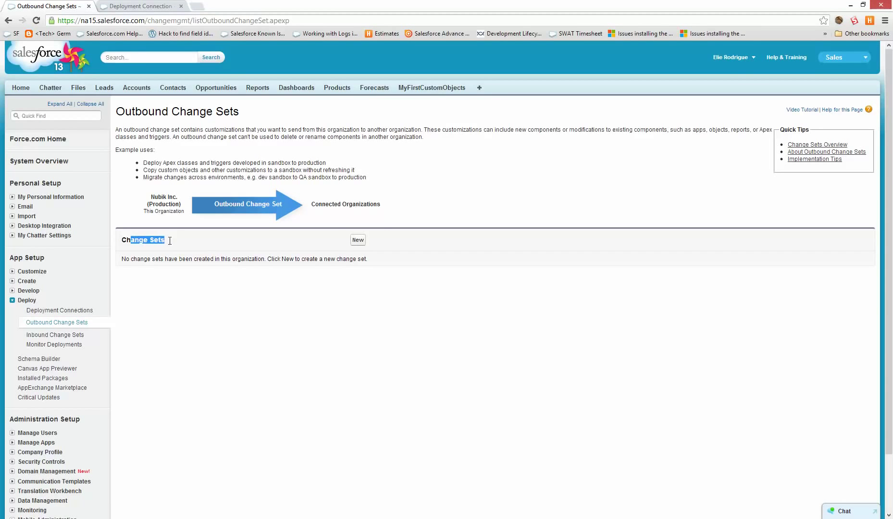
left_click(360, 240)
left_click(283, 167)
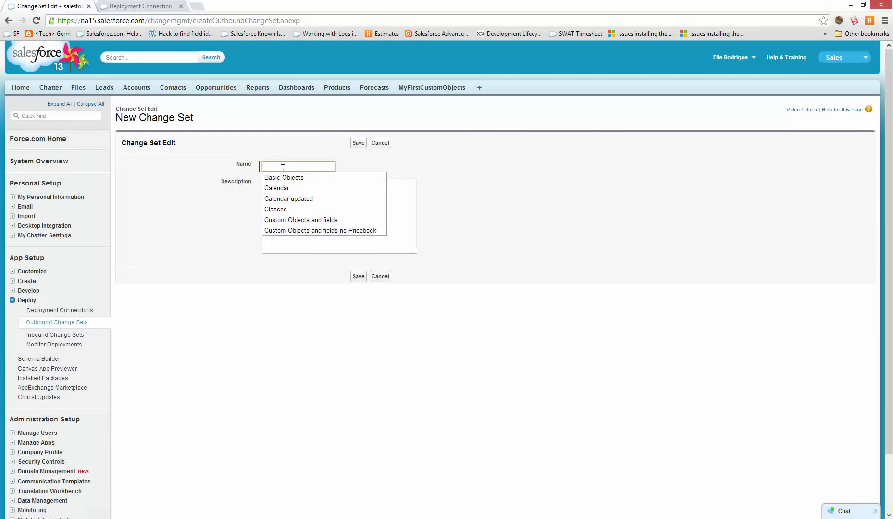
type("First Object")
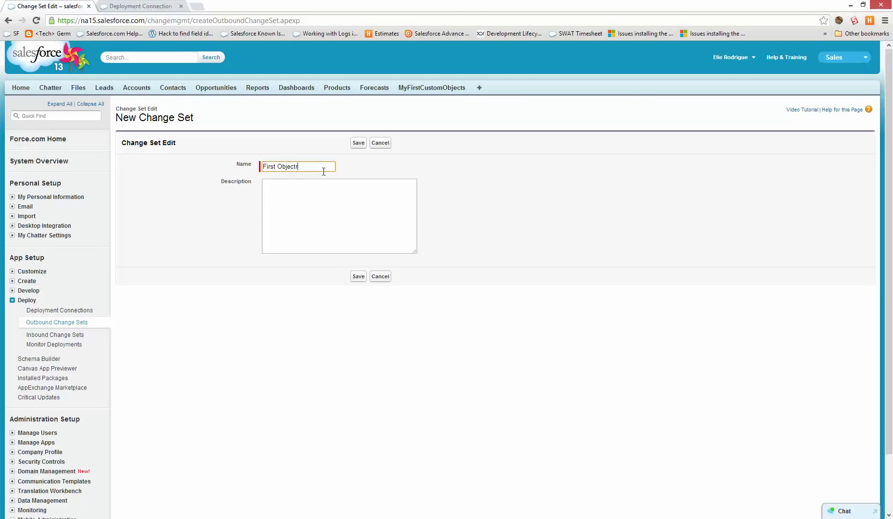
left_click(359, 143)
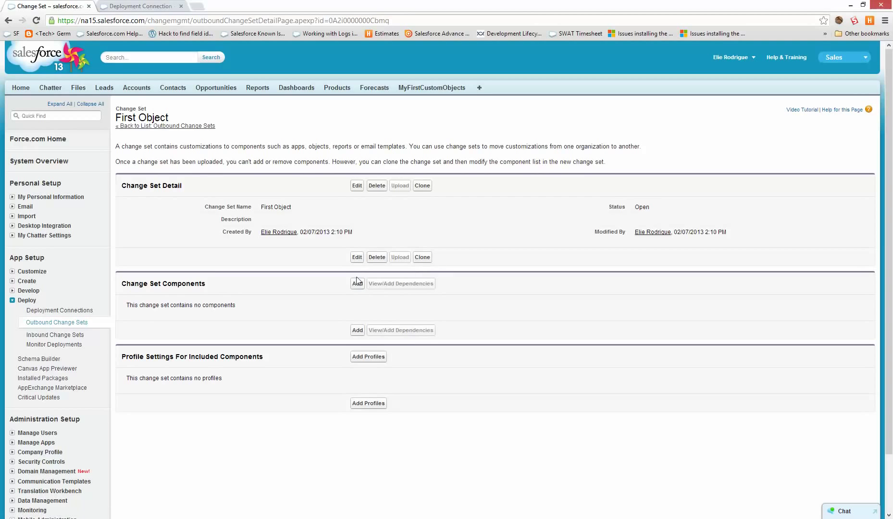
Add the MyFirstCustomObject tab component to the First Object change set.
left_click(357, 283)
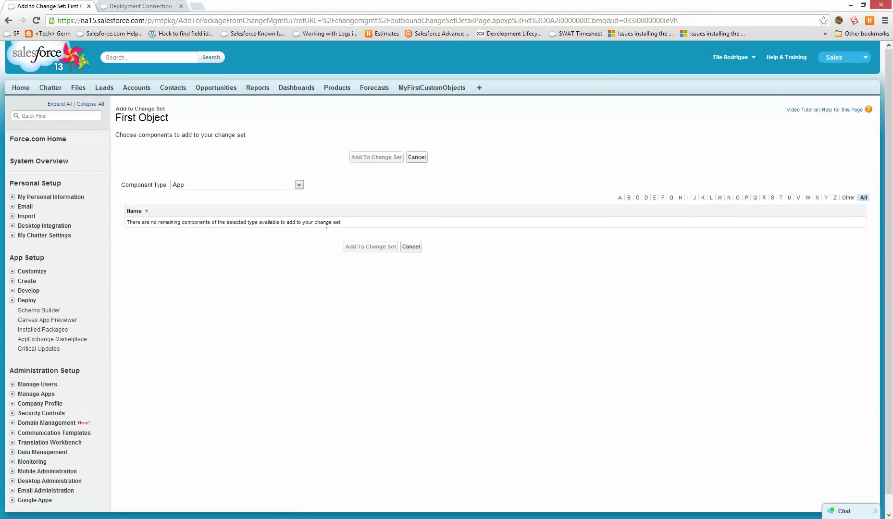
left_click(276, 187)
scroll(251, 230, "down", 10)
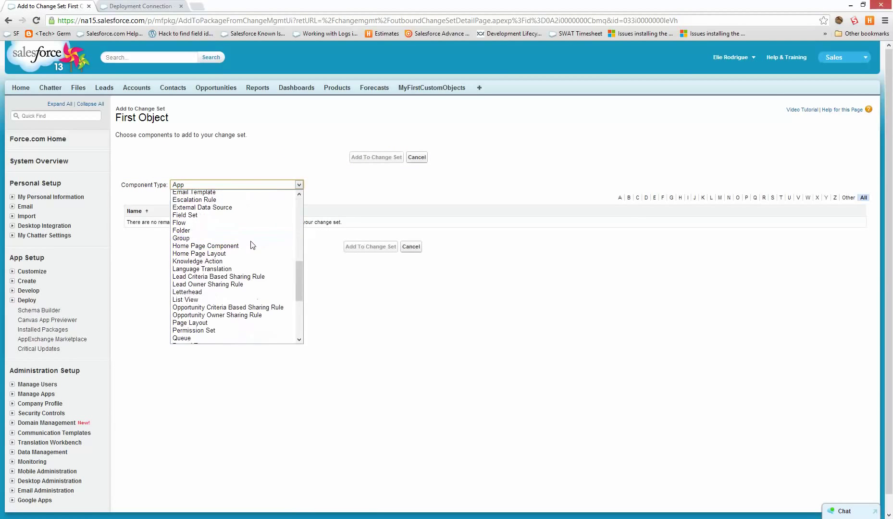
left_click(223, 270)
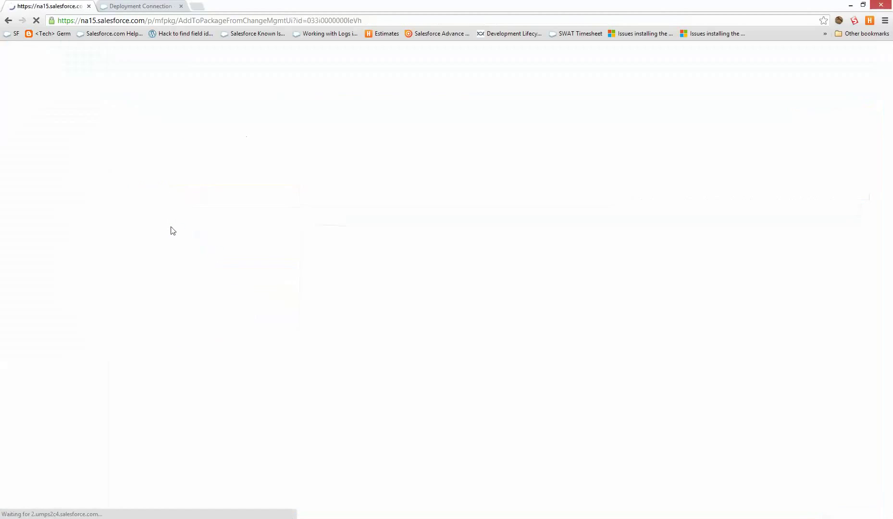
left_click(132, 222)
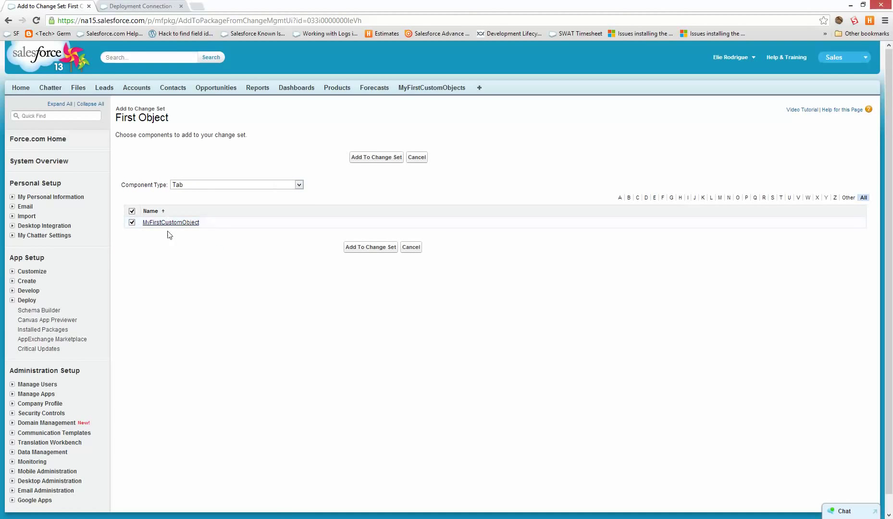
left_click(372, 157)
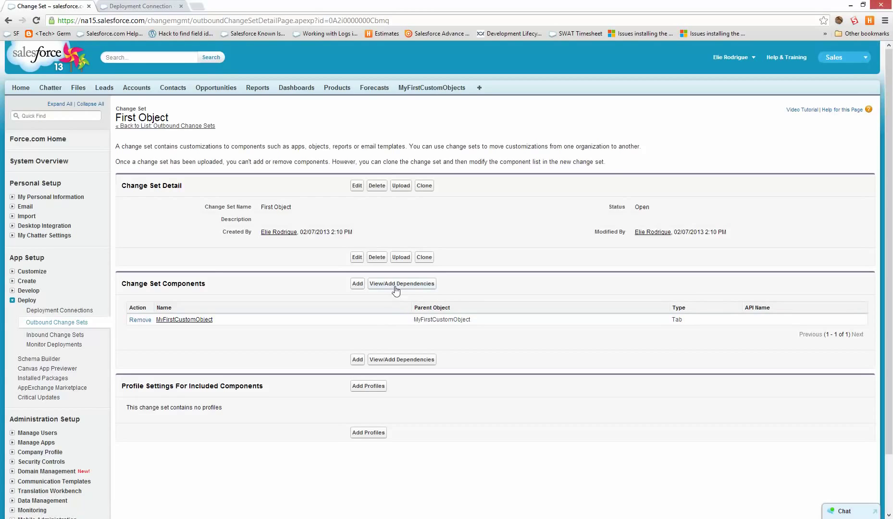
Add the tab's dependencies: All list view, My Text Area field, MyFirstCustomObject object and layout.
left_click(389, 287)
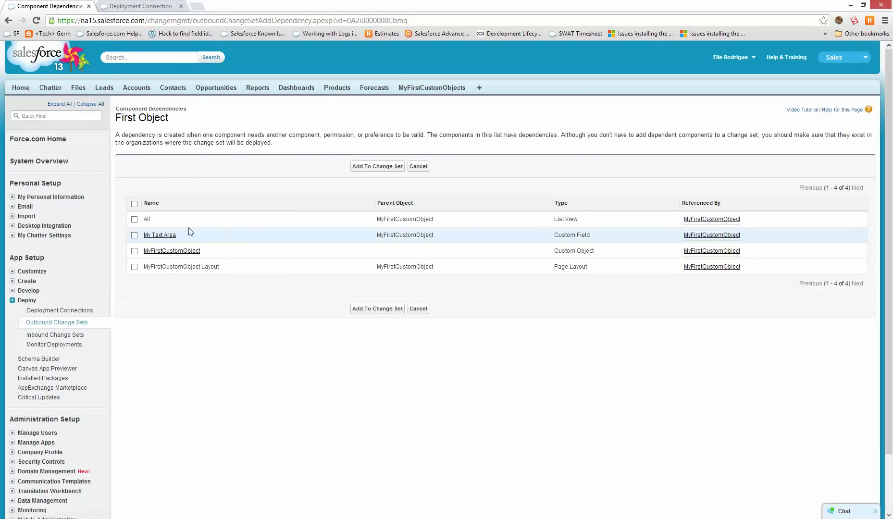
left_click(135, 220)
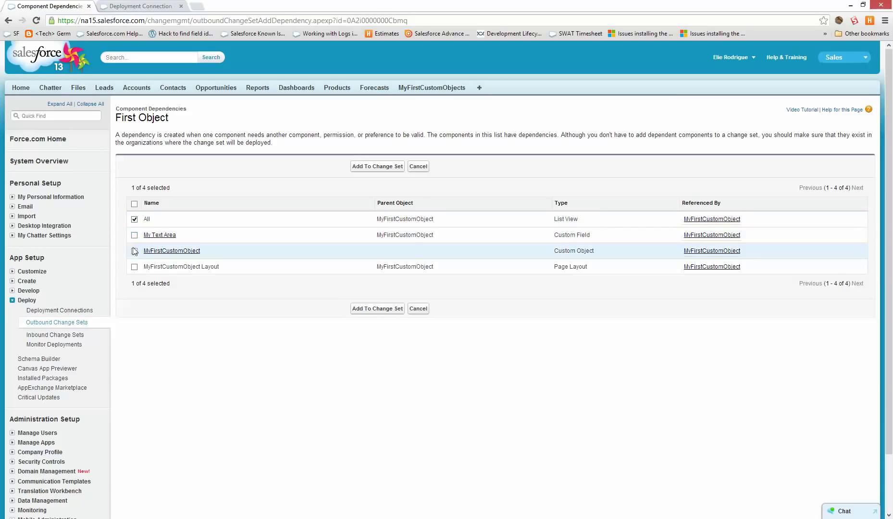
left_click(135, 250)
left_click(135, 235)
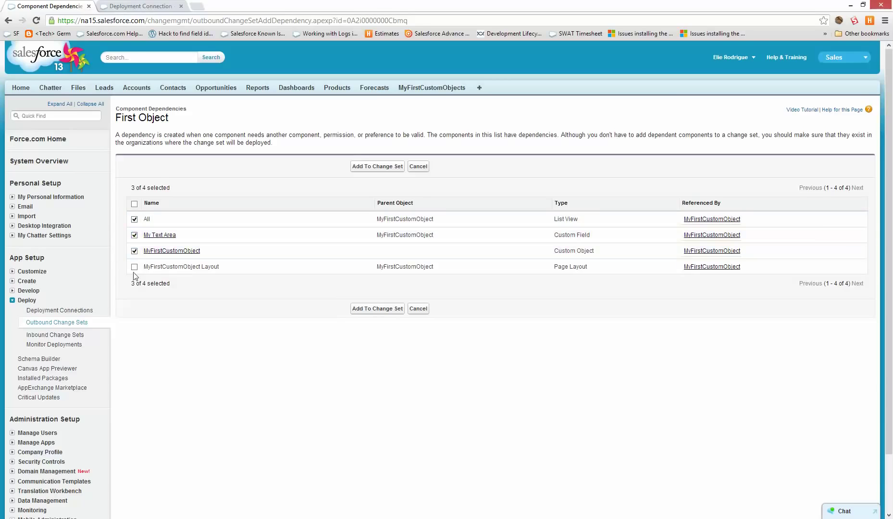
left_click(135, 267)
left_click(363, 308)
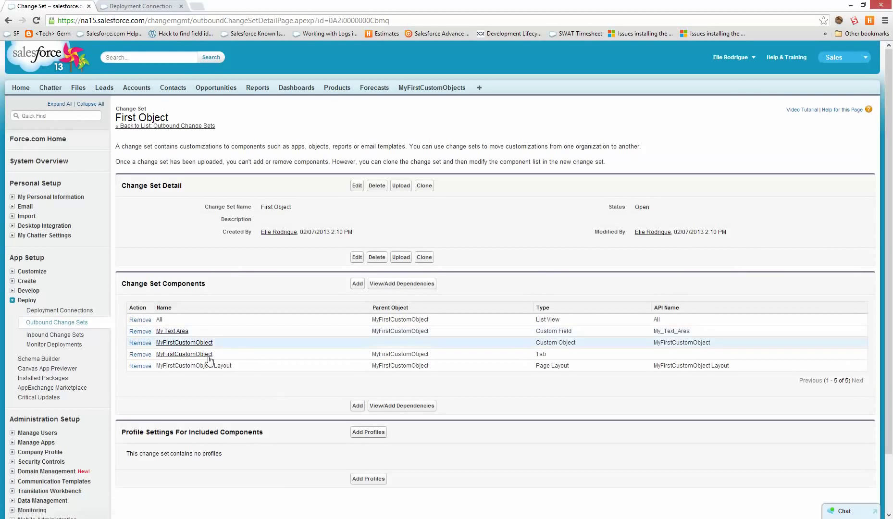
left_click(357, 285)
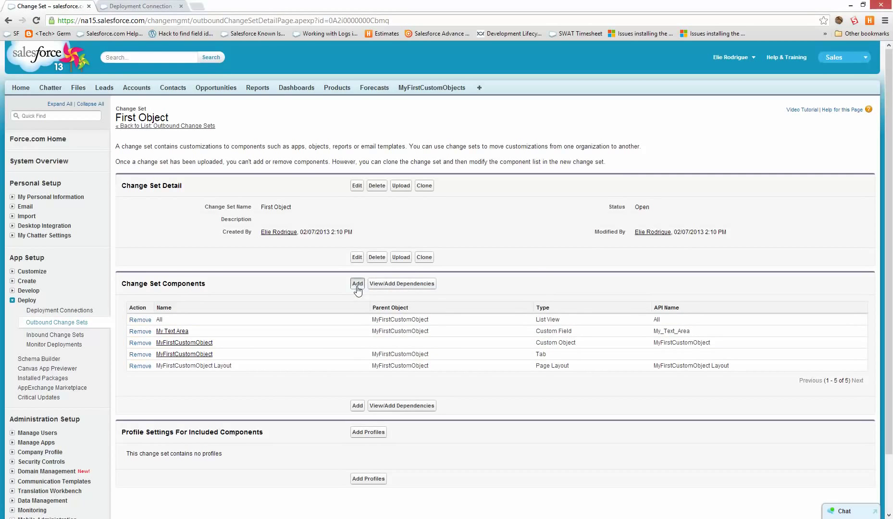
Add the Update Name workflow rule to the First Object change set.
left_click(212, 186)
scroll(202, 237, "down", 1)
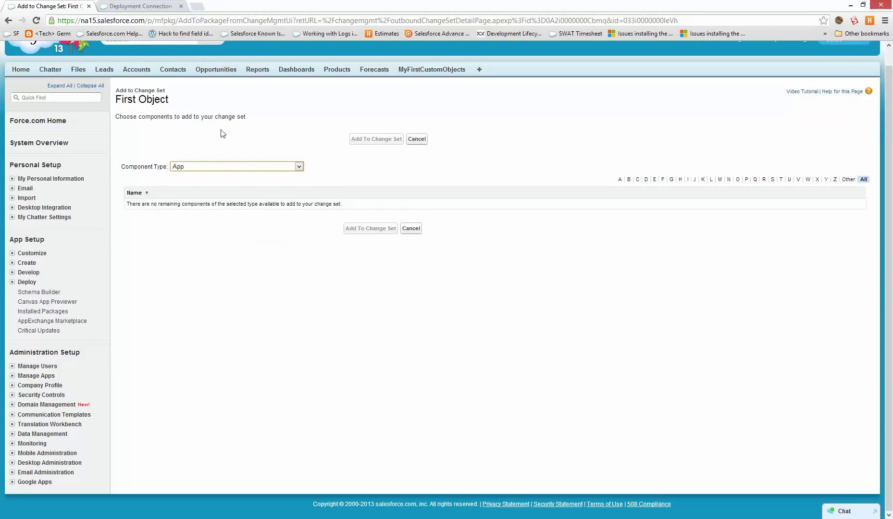
left_click(236, 167)
scroll(235, 301, "down", 15)
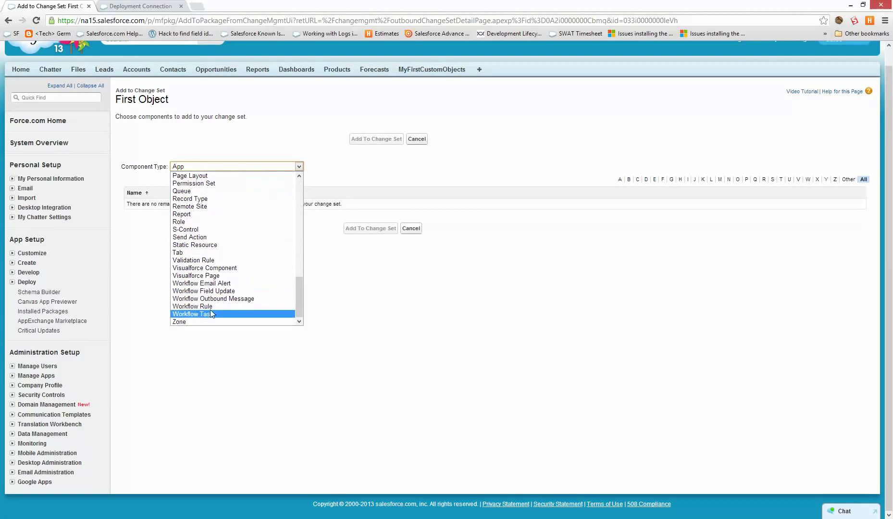
left_click(207, 307)
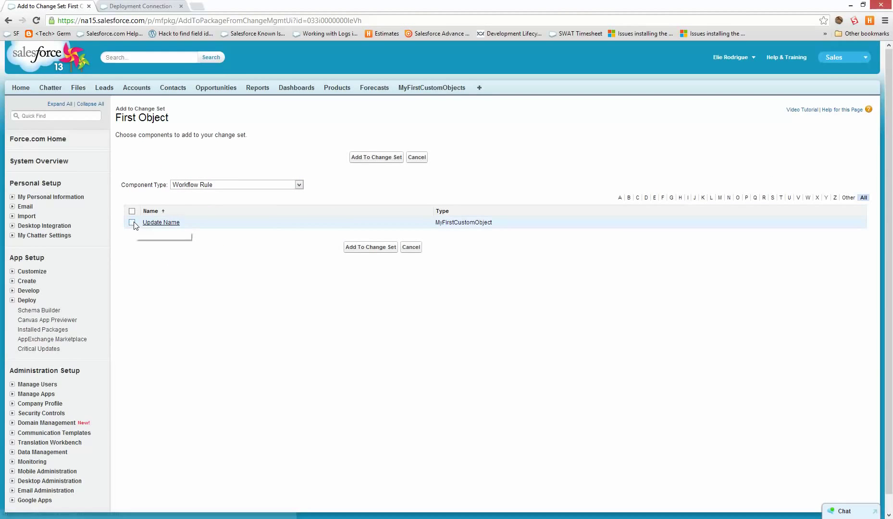
left_click(132, 222)
left_click(356, 157)
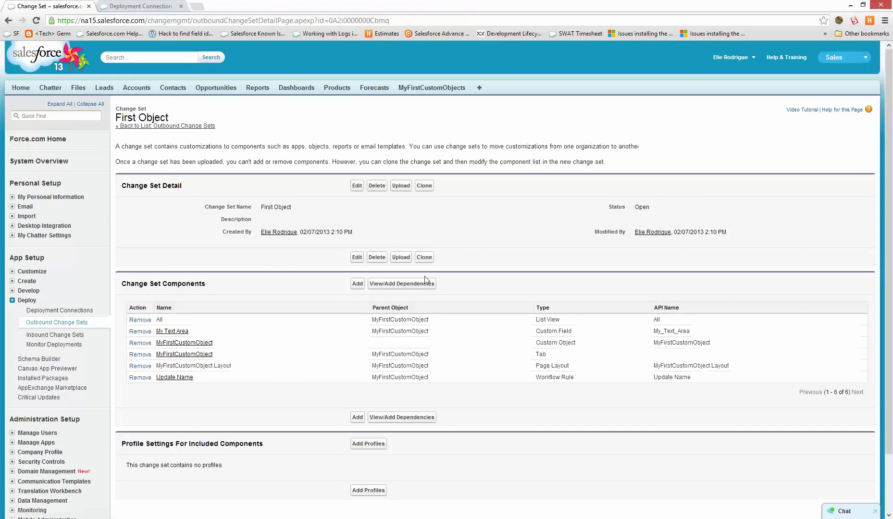
Add its dependent Fillout Details field update and review the Profile Settings section.
left_click(426, 282)
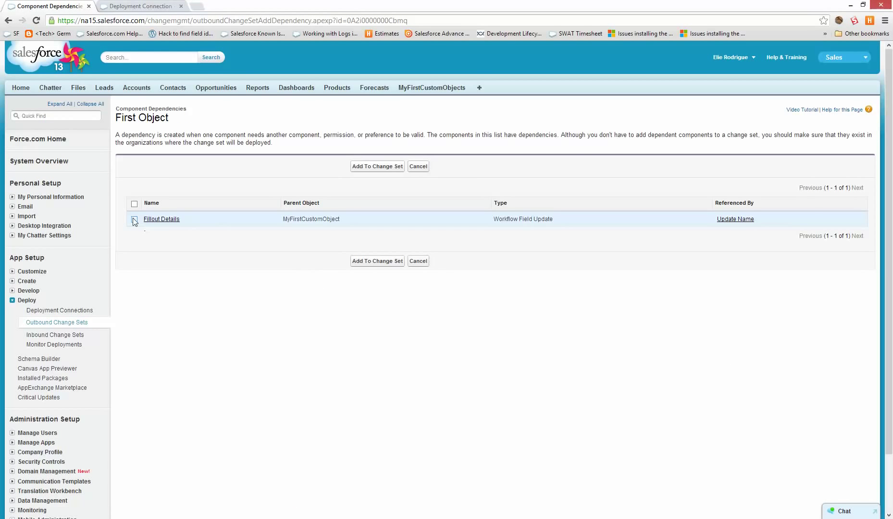
left_click(135, 219)
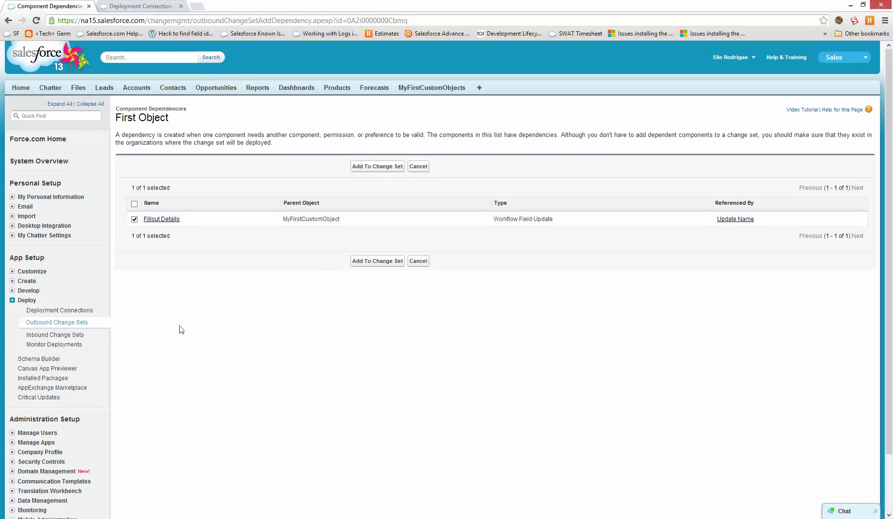
left_click(363, 168)
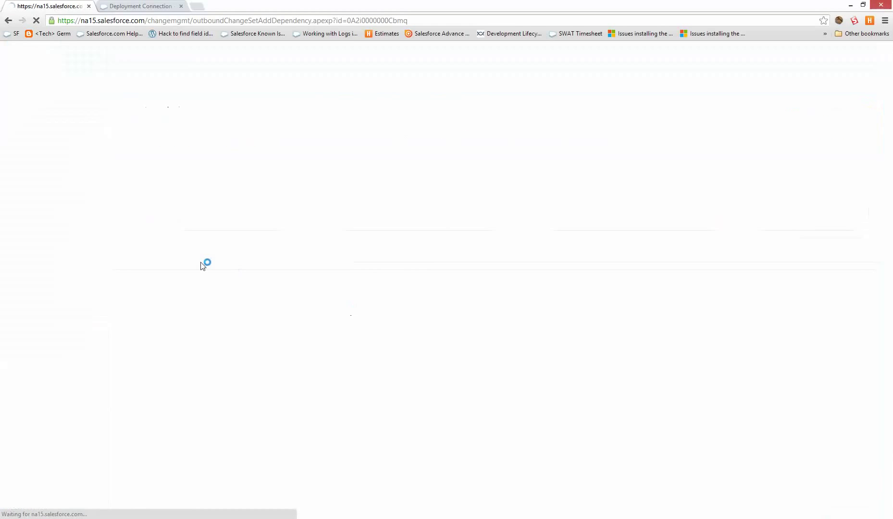
scroll(201, 263, "down", 1)
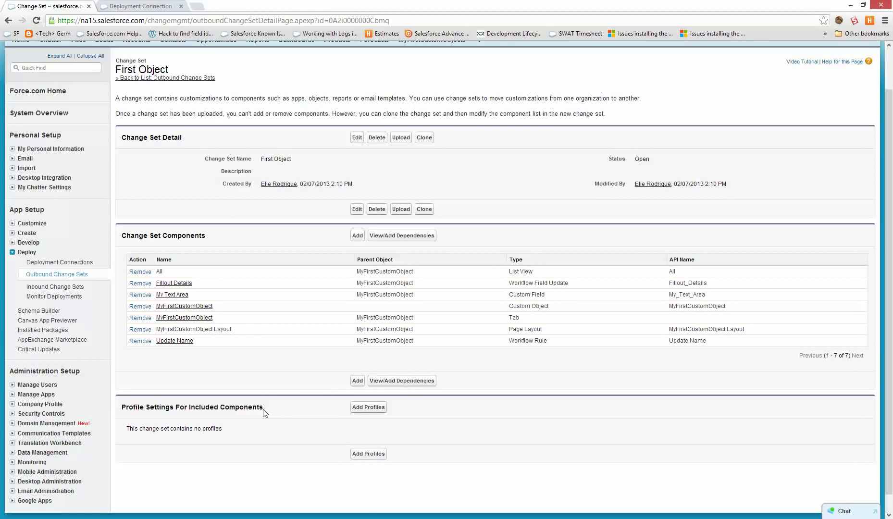
left_click_drag(264, 413, 122, 409)
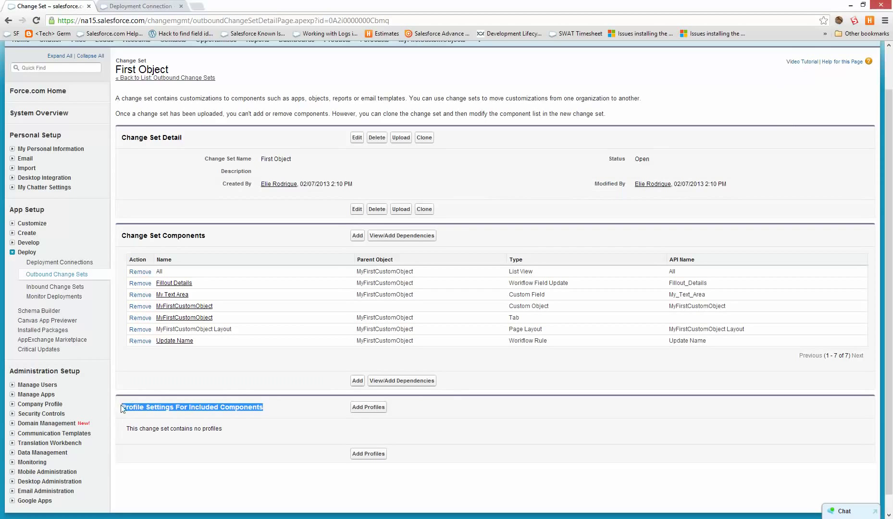
scroll(621, 395, "up", 2)
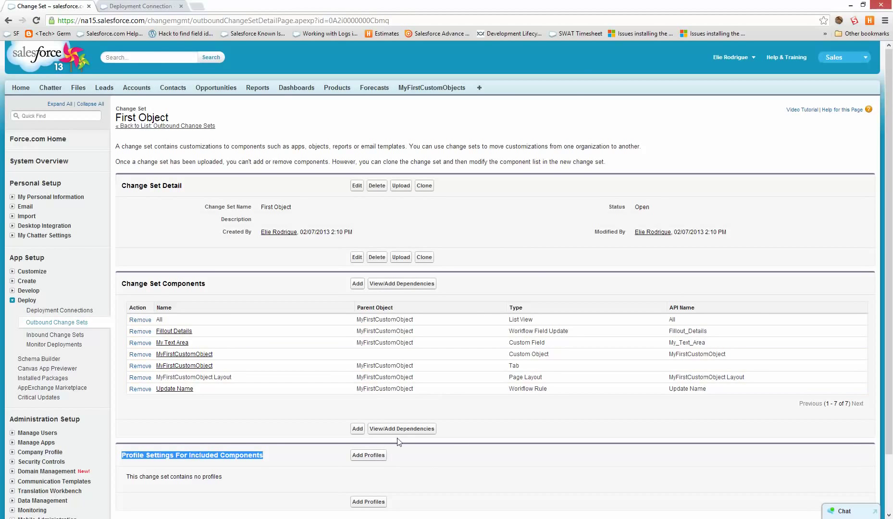
left_click(451, 449)
scroll(451, 449, "down", 3)
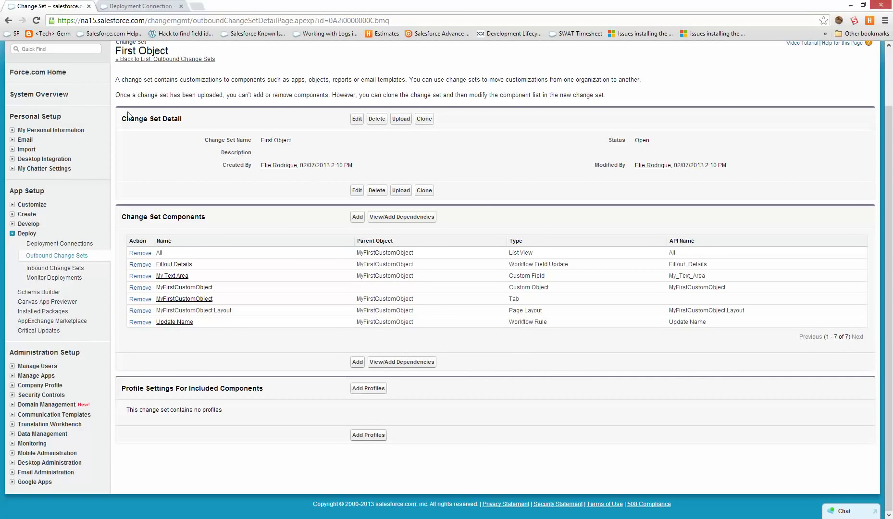
Upload the First Object change set to the Dev organization, then switch to the sandbox.
left_click(400, 118)
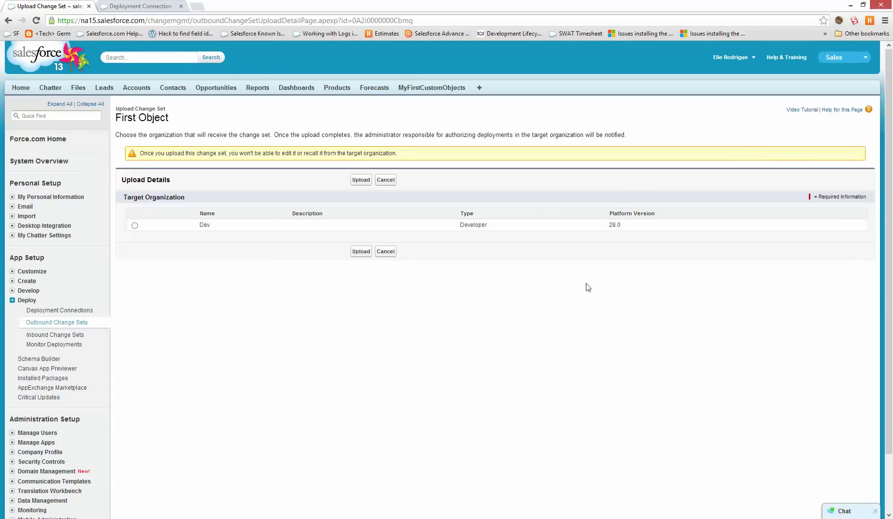
left_click(135, 225)
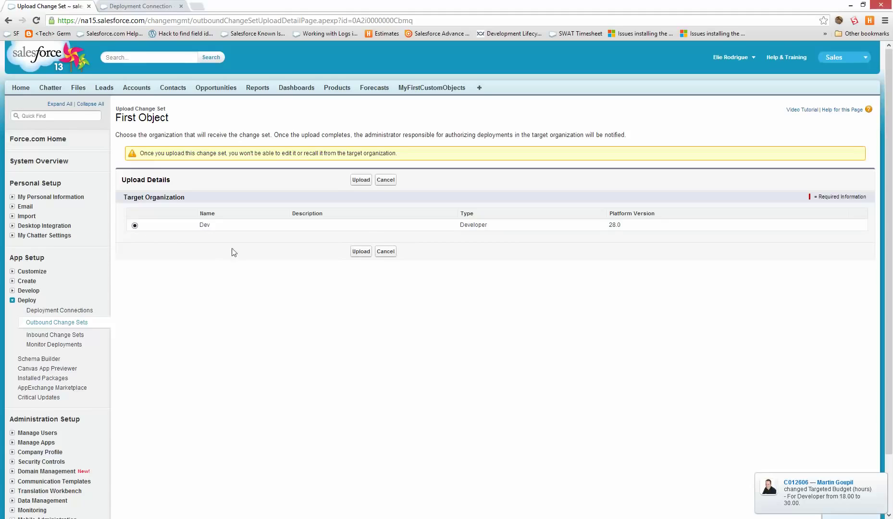
left_click(362, 254)
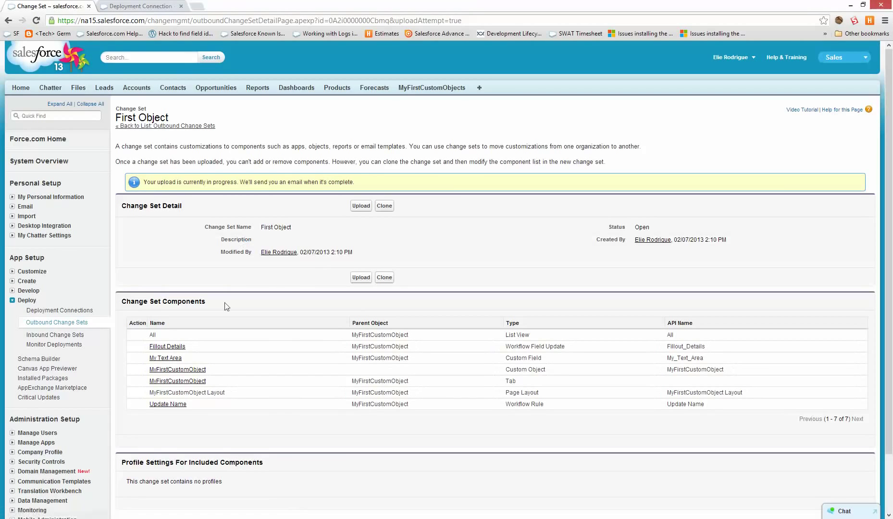
left_click_drag(192, 181, 357, 186)
left_click(358, 185)
scroll(382, 132, "down", 2)
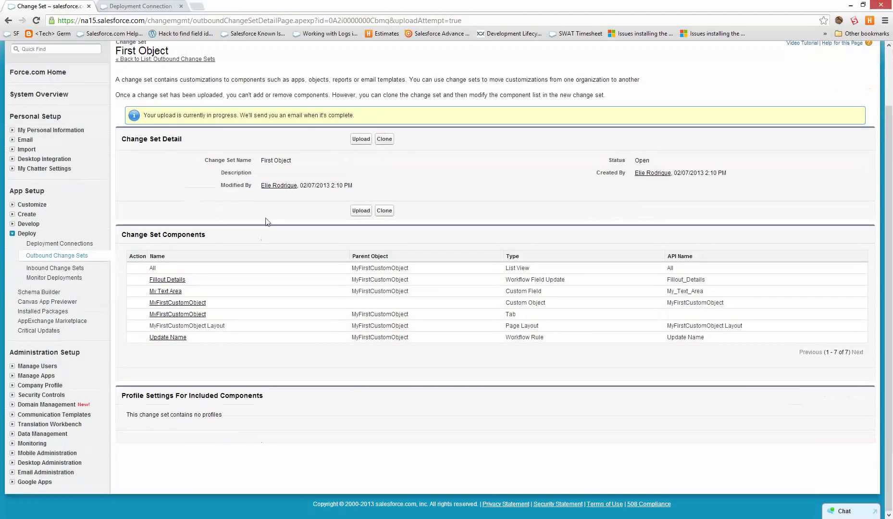
left_click(102, 5)
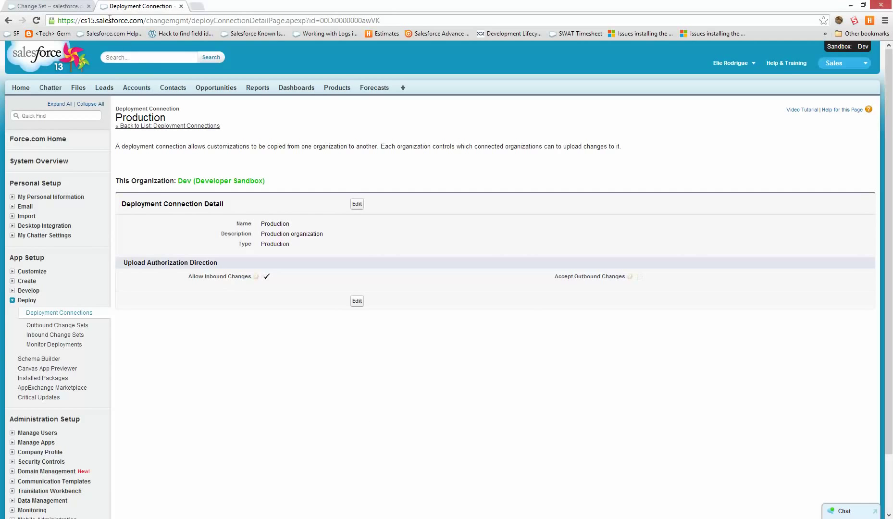
Check the Dev sandbox's Inbound Change Sets, which show nothing awaiting deployment yet.
left_click(70, 336)
scroll(243, 464, "down", 2)
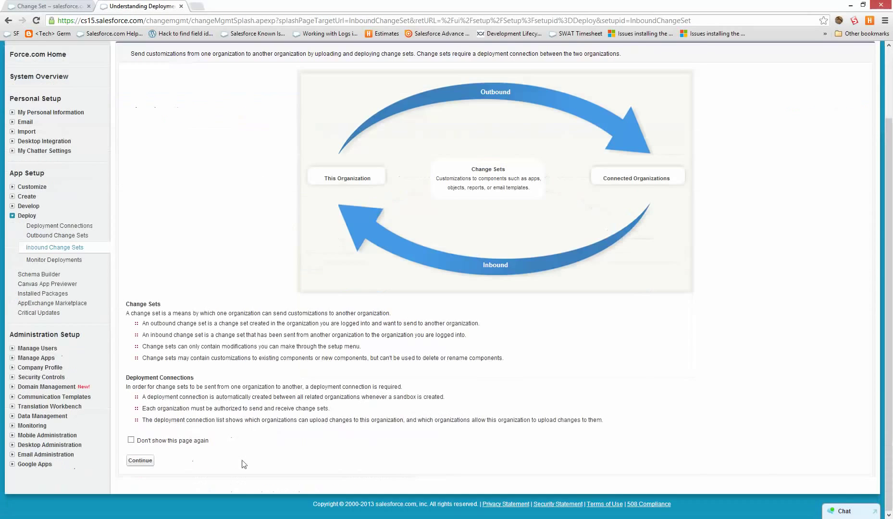
left_click(142, 460)
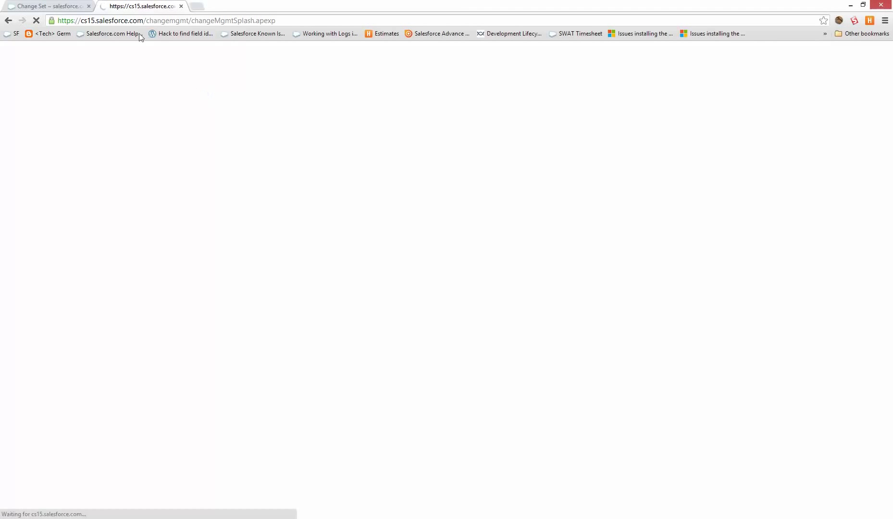
left_click(65, 6)
left_click(115, 6)
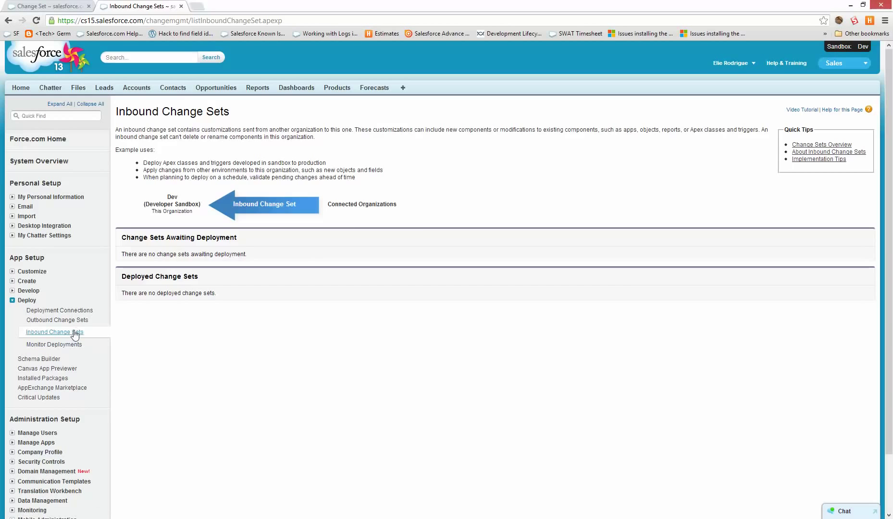
left_click(67, 332)
left_click(55, 6)
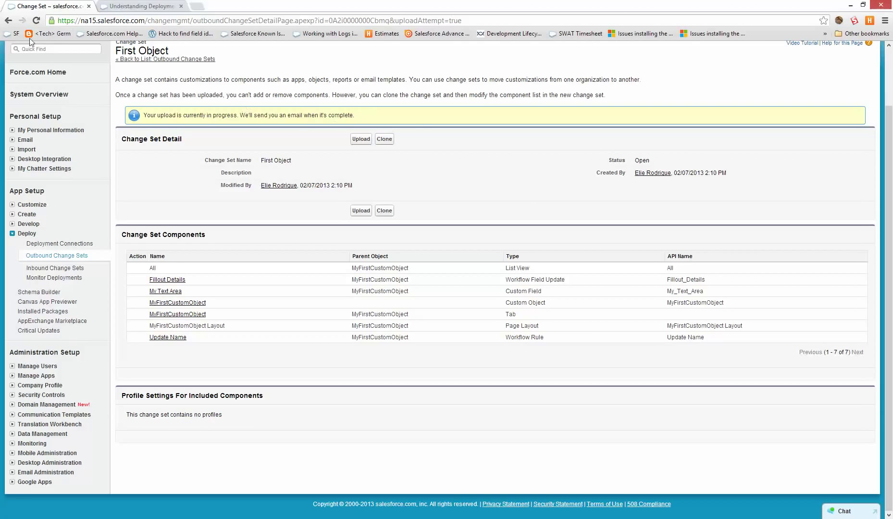
Continue to the sandbox's inbound change sets and confirm production reports First Object uploaded successfully.
left_click(123, 6)
scroll(141, 161, "down", 3)
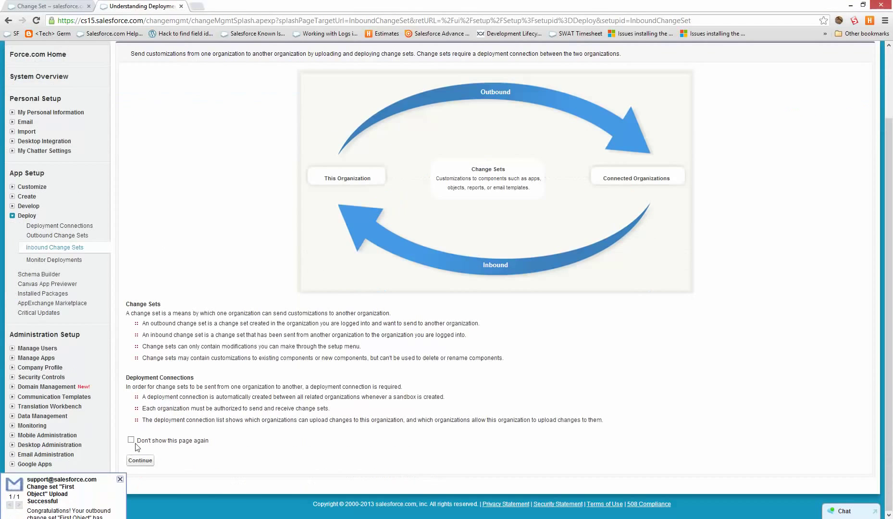
left_click(140, 460)
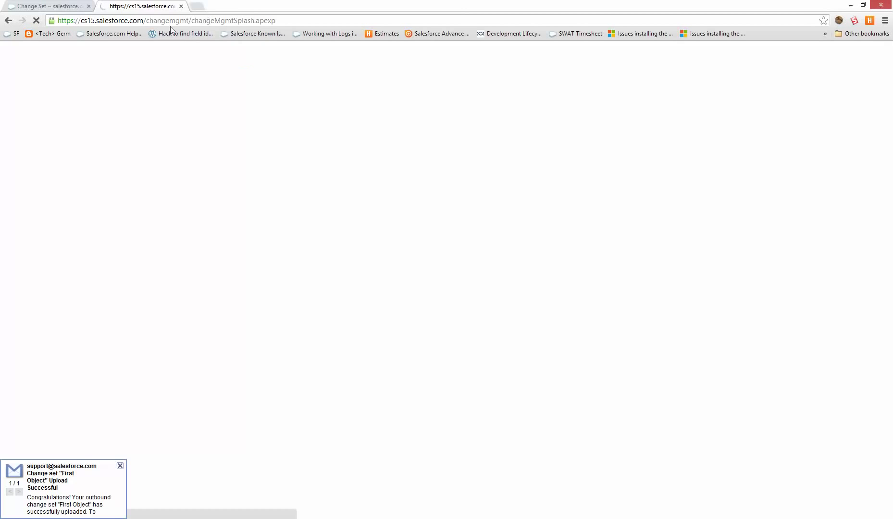
left_click(48, 6)
left_click_drag(310, 120, 114, 105)
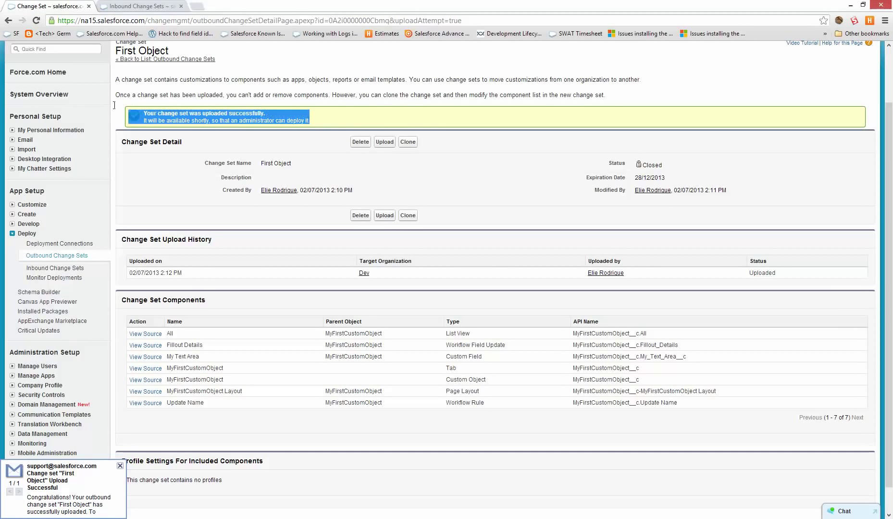
Open the inbound First Object change set in the sandbox and reload its page.
left_click(174, 7)
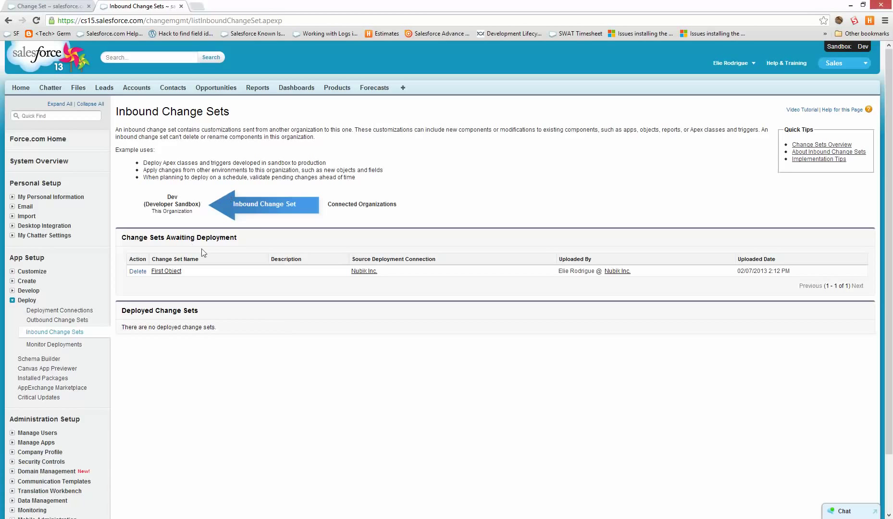
left_click_drag(244, 236, 141, 234)
left_click(282, 187)
left_click(164, 272)
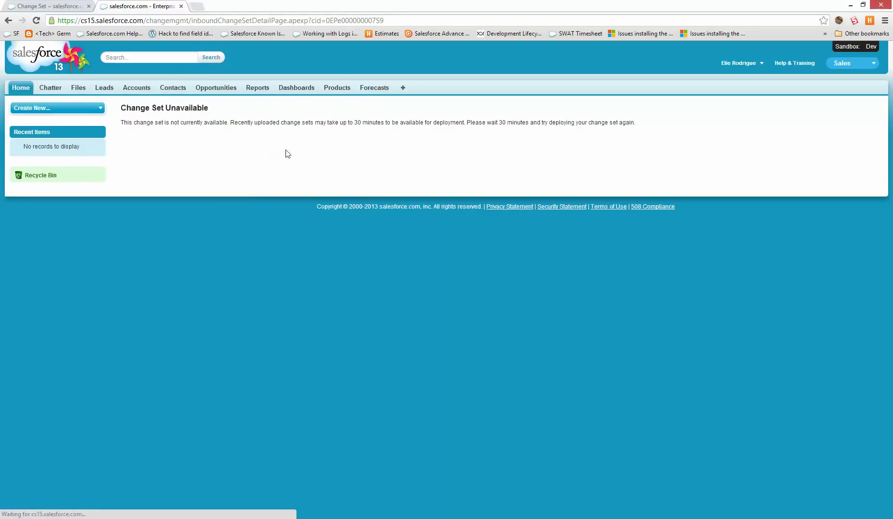
left_click(354, 21)
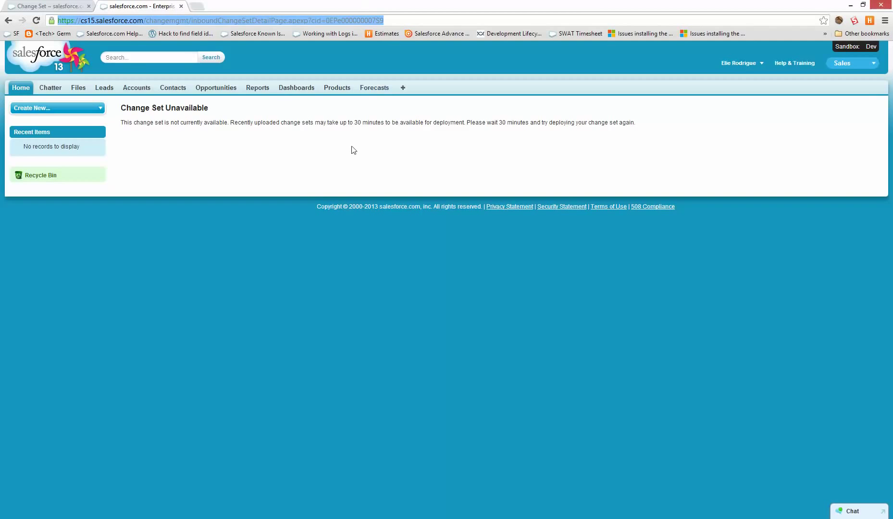
key("Return")
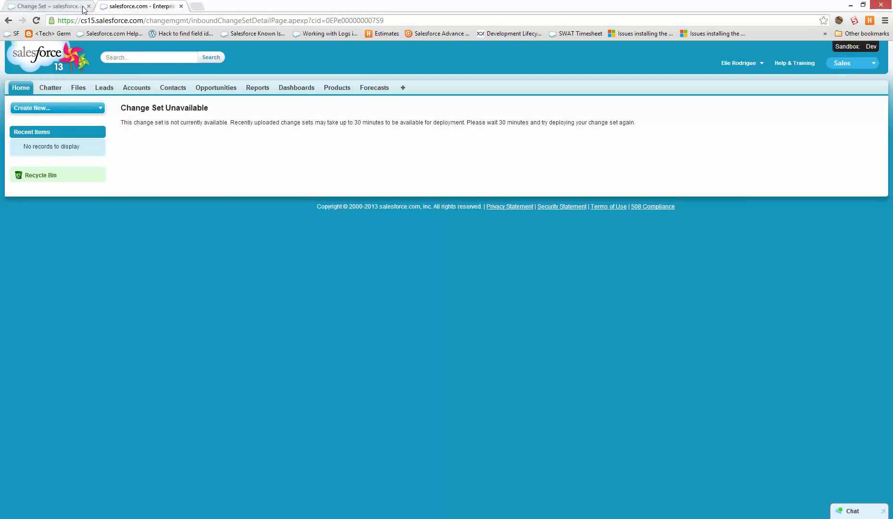
Review production's First Object change set, now Closed with its components, then return to the outbound list.
left_click(72, 7)
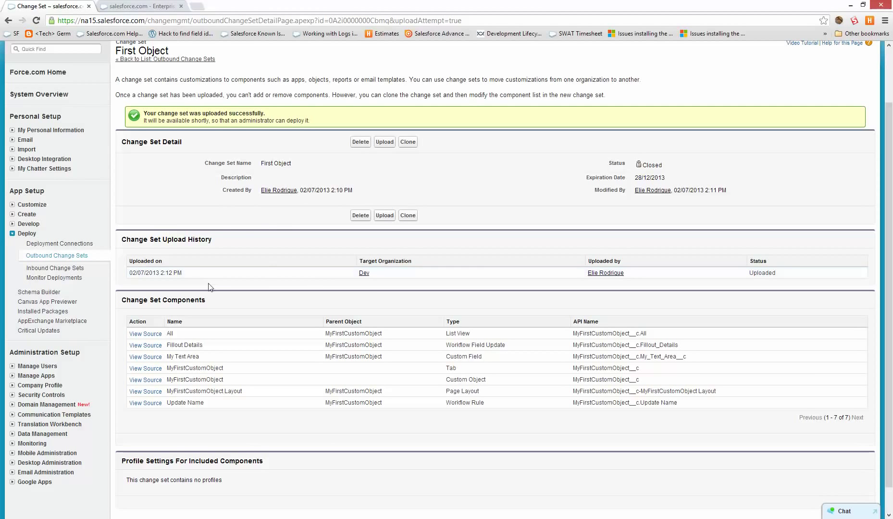
scroll(173, 128, "up", 2)
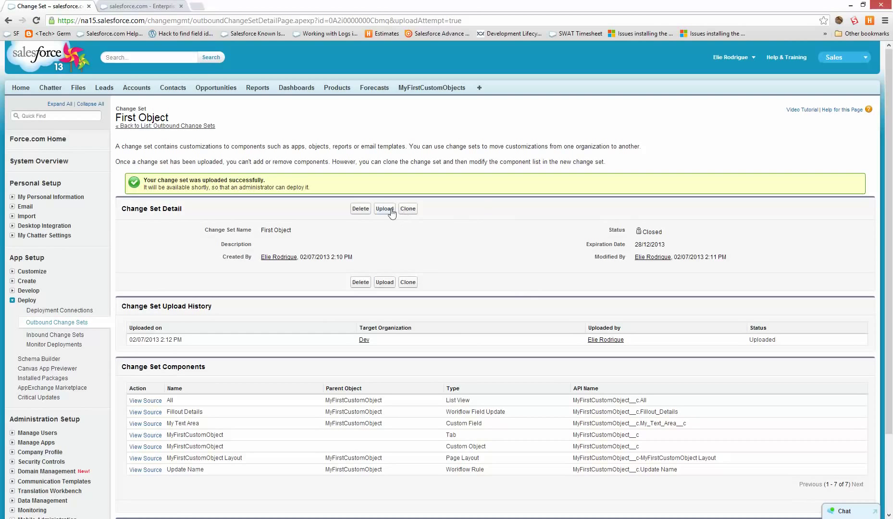
left_click_drag(665, 231, 618, 235)
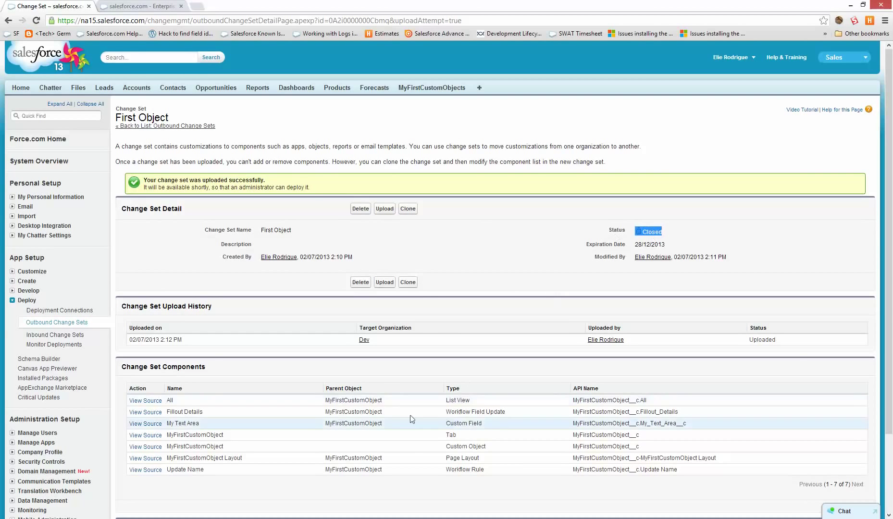
left_click_drag(726, 472, 167, 412)
left_click(588, 380)
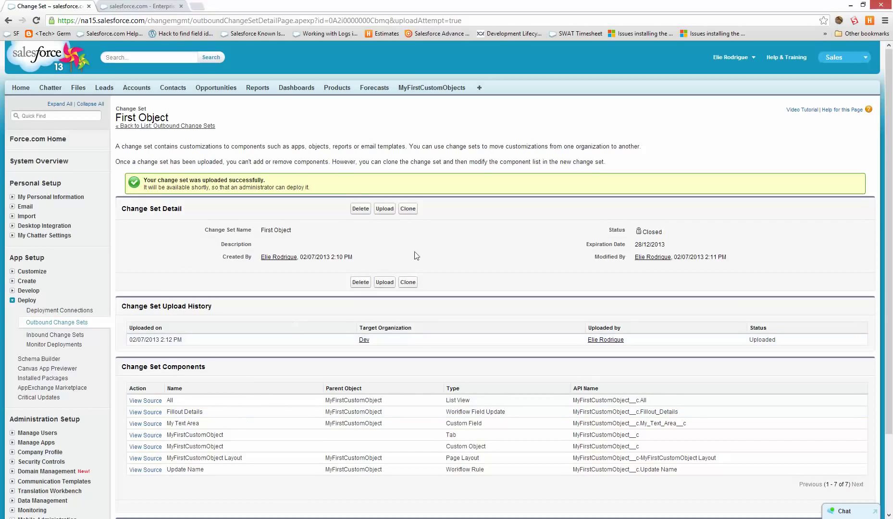
left_click(140, 6)
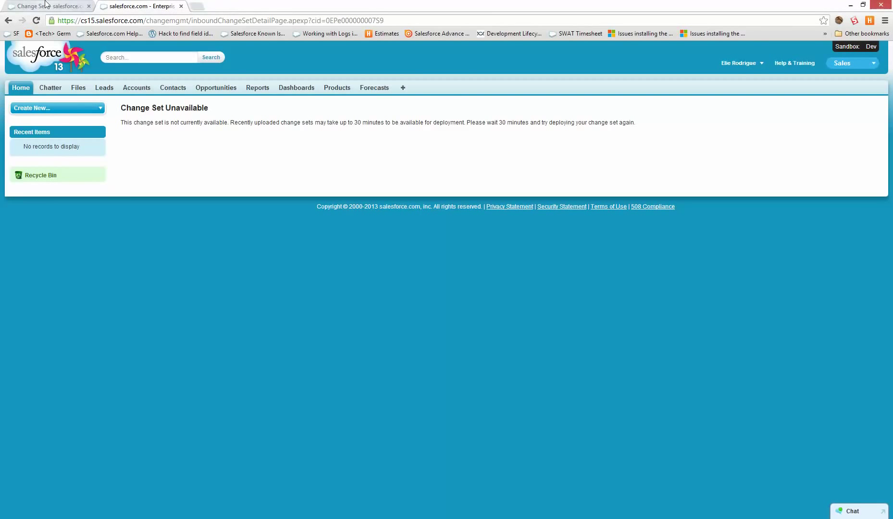
left_click(45, 5)
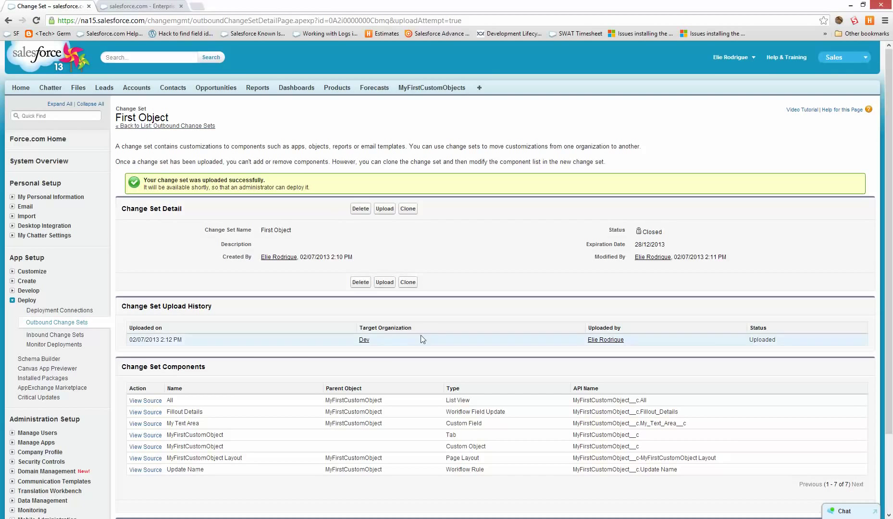
left_click_drag(730, 467, 120, 408)
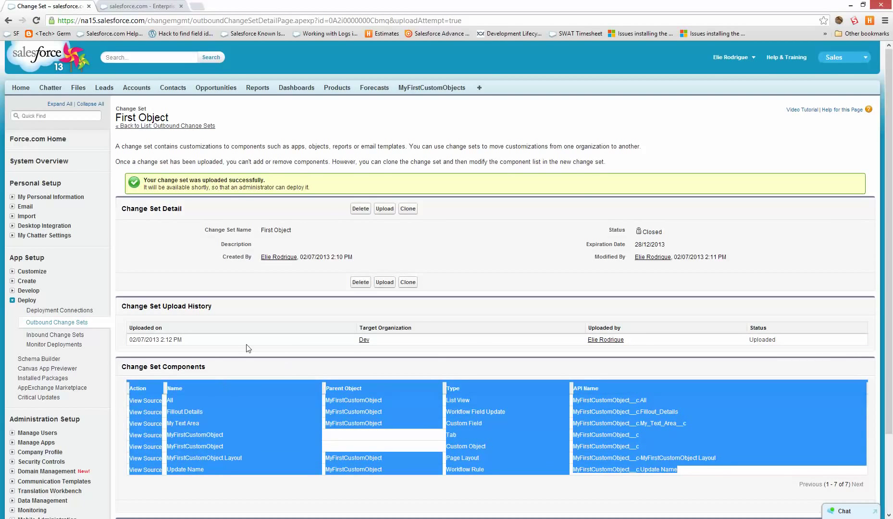
left_click(57, 323)
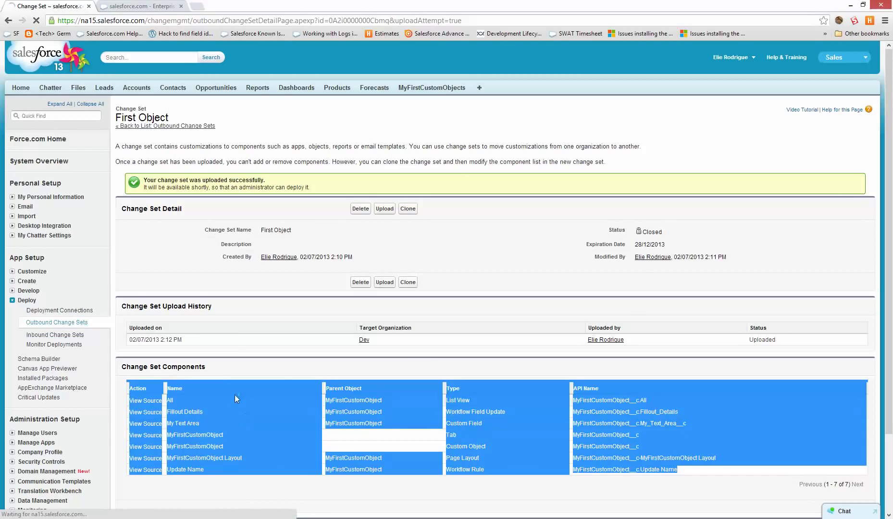
Create a new outbound change set named 'All'.
scroll(220, 462, "down", 3)
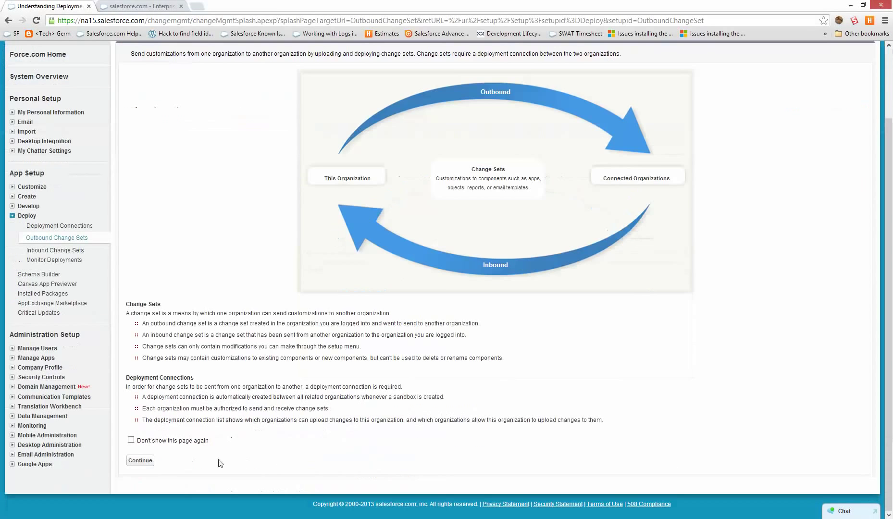
left_click(140, 461)
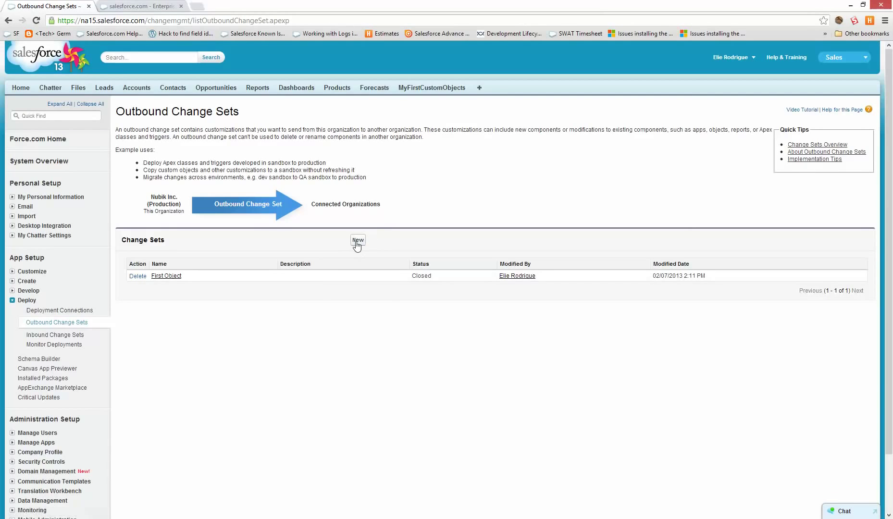
left_click(356, 243)
type("A")
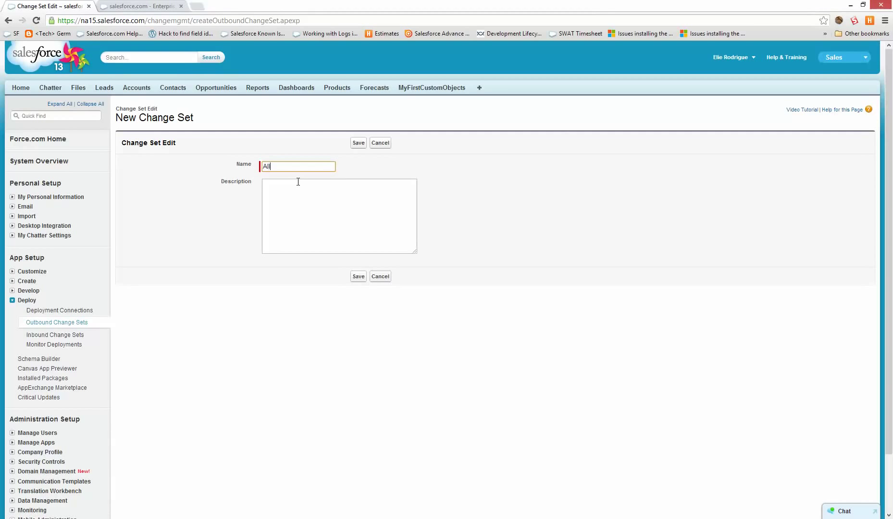
type("ll")
key("Return")
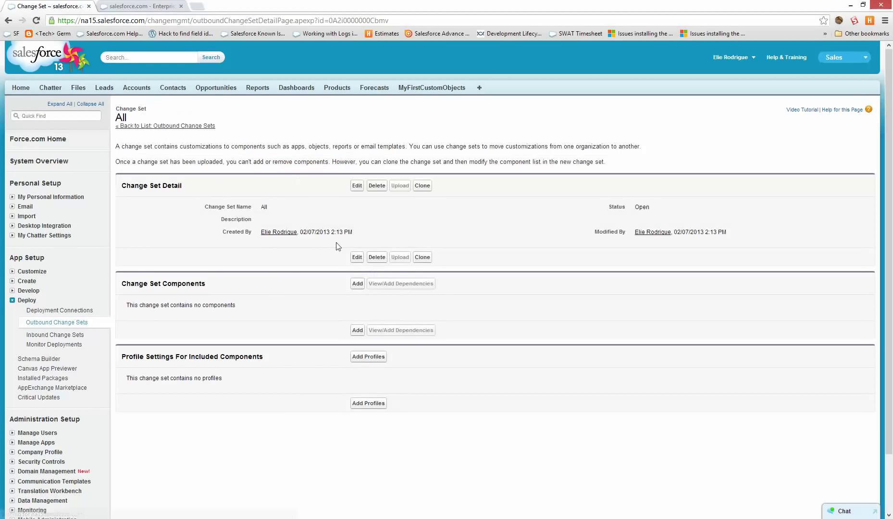
Add all 17 page layouts, from Account Layout to User Layout, to the All change set.
left_click(358, 283)
left_click(209, 185)
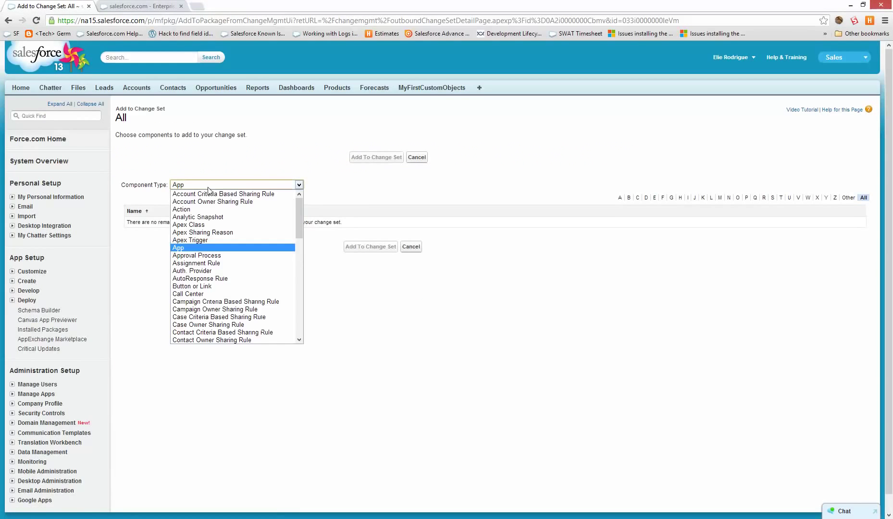
scroll(231, 274, "down", 4)
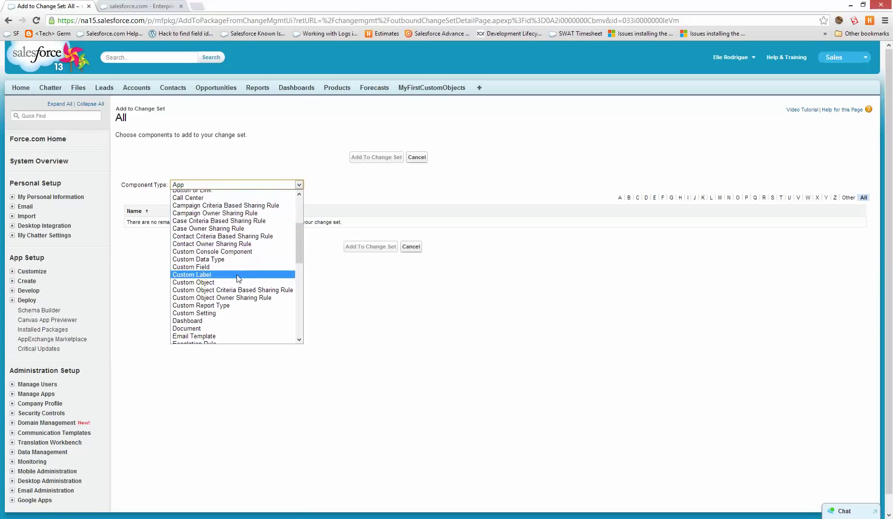
left_click(229, 285)
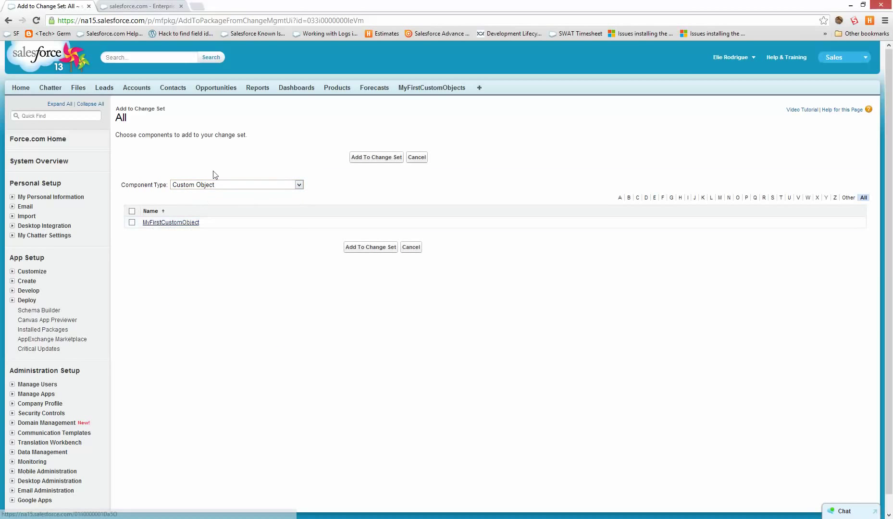
left_click(213, 188)
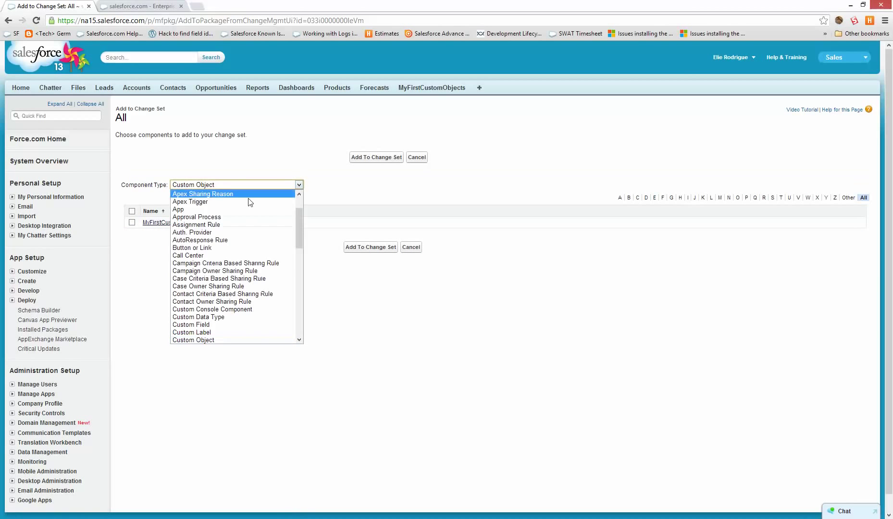
left_click(216, 324)
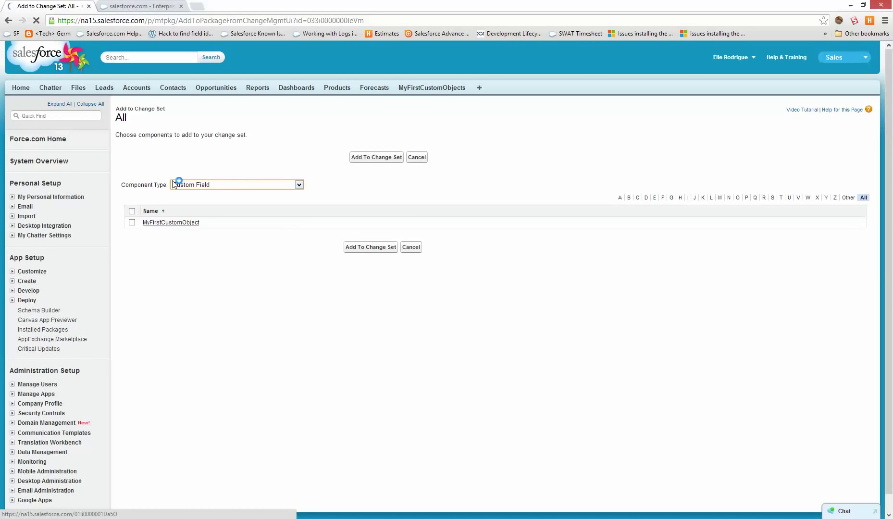
left_click(246, 186)
scroll(243, 275, "down", 4)
left_click(237, 300)
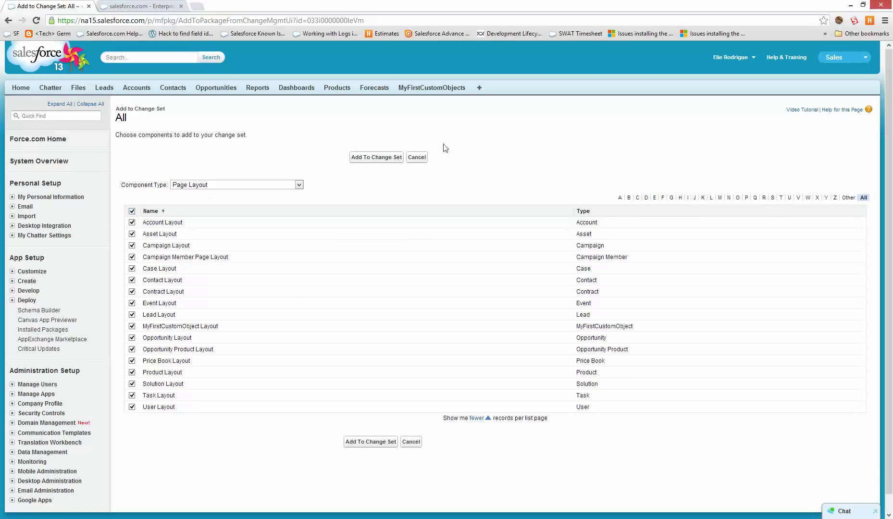
left_click(370, 158)
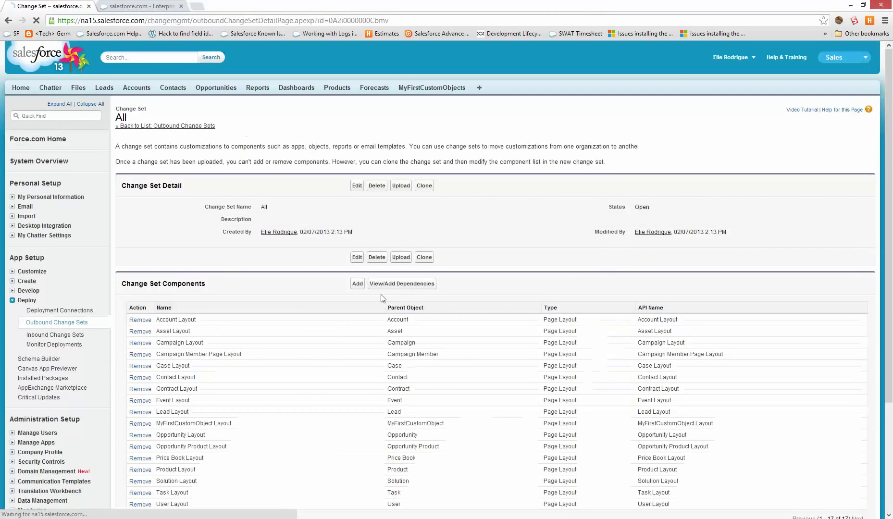
Add all 18 dependencies of the page layouts, bringing the All change set to 35 components.
left_click(392, 285)
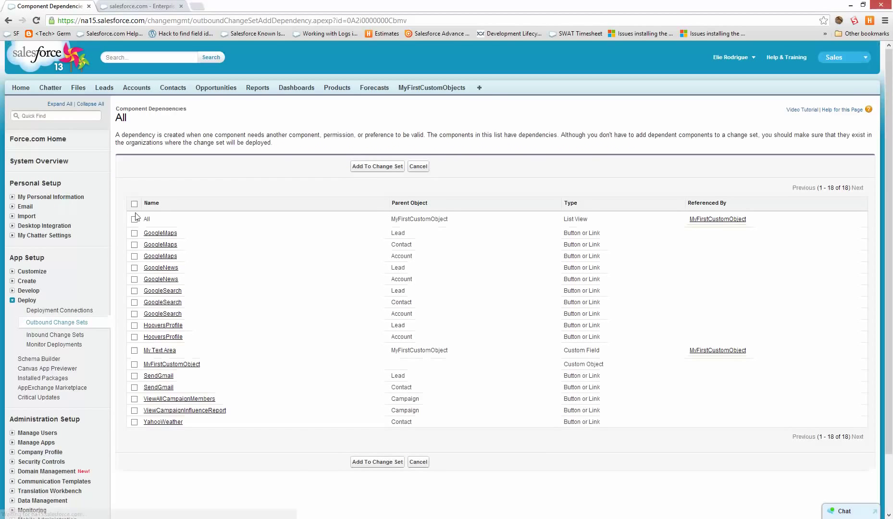
left_click(134, 204)
left_click(378, 167)
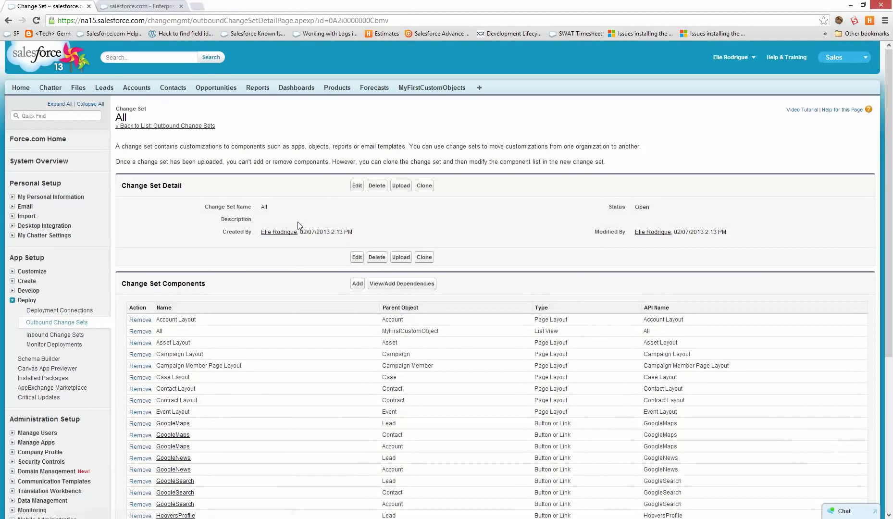
scroll(302, 216, "down", 5)
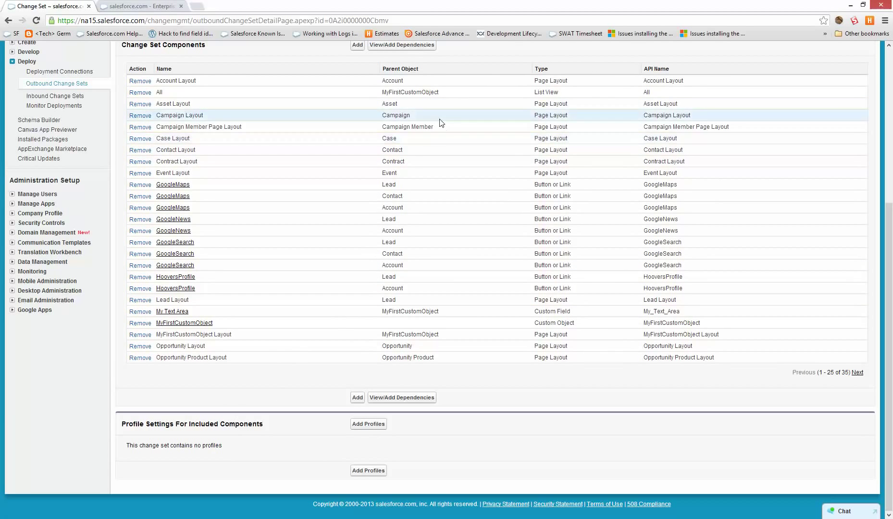
mouse_move(398, 138)
left_mouse_down()
mouse_move(351, 146)
mouse_move(383, 139)
left_mouse_up()
left_click(349, 188)
scroll(390, 253, "up", 3)
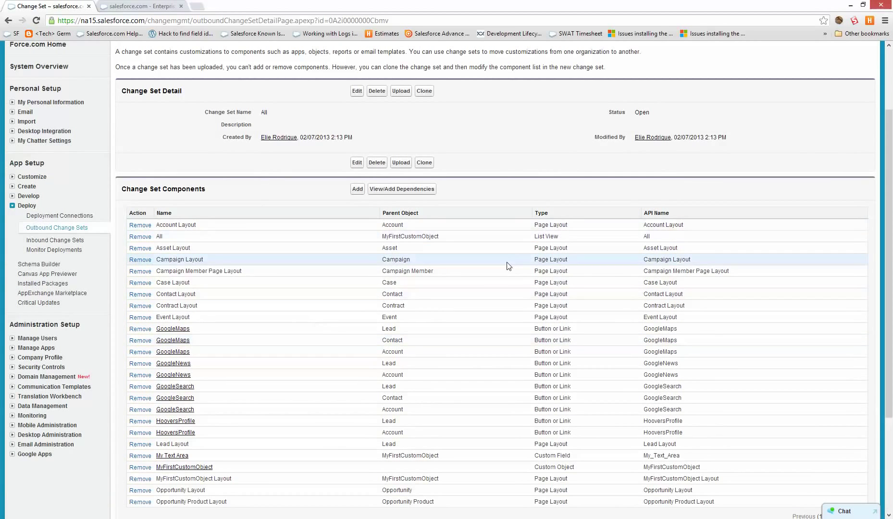
Reload the sandbox's inbound First Object change set page and review it.
left_click(139, 6)
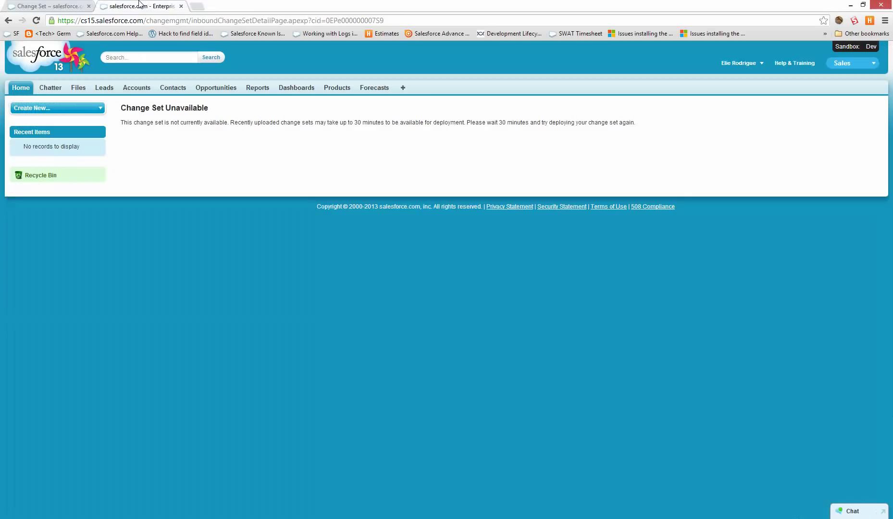
left_click(192, 21)
key("Return")
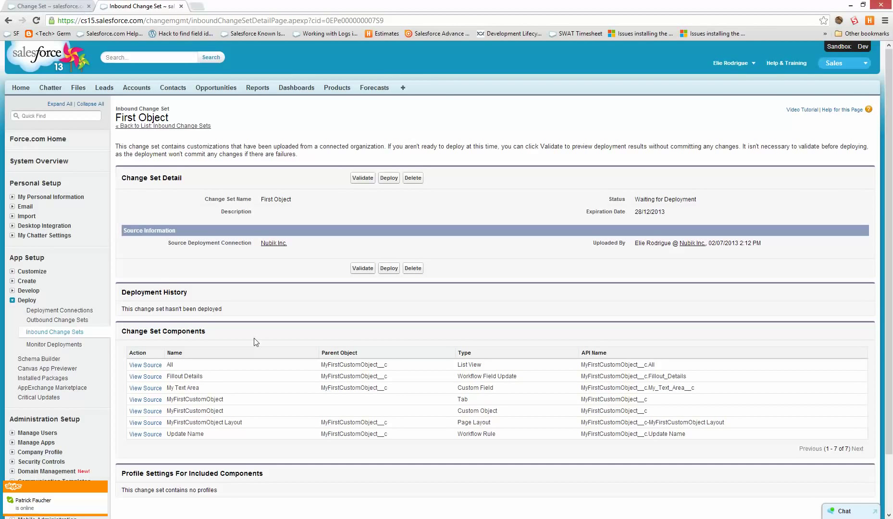
scroll(372, 233, "down", 1)
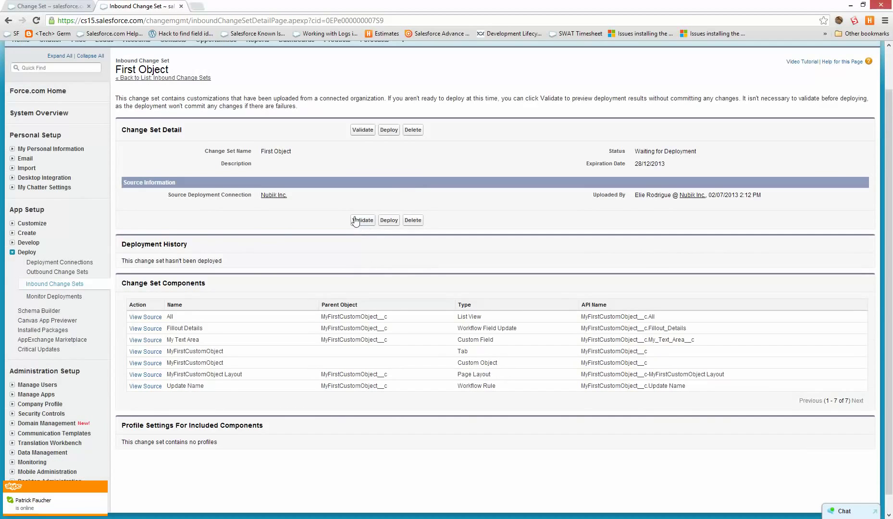
scroll(343, 228, "up", 1)
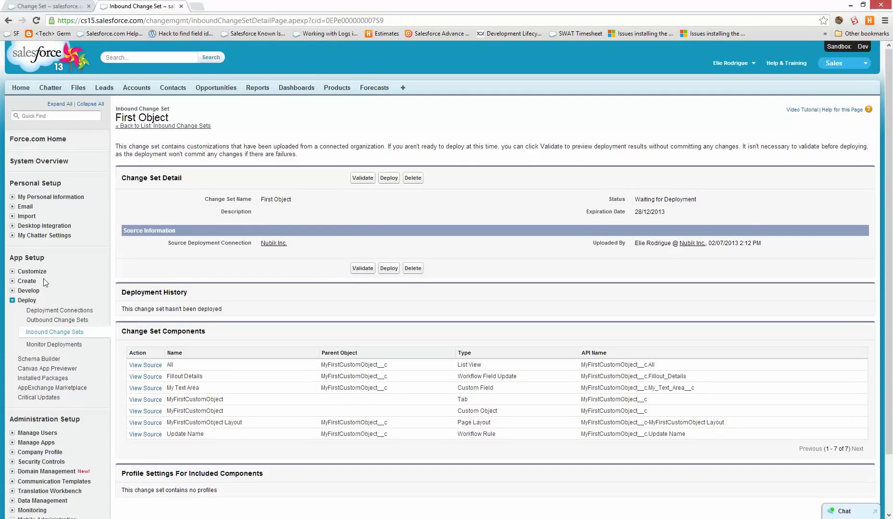
Open the sandbox's custom Objects list in a separate tab, then return to the change set.
right_click(29, 282)
left_click(53, 293)
key("ctrl+Tab")
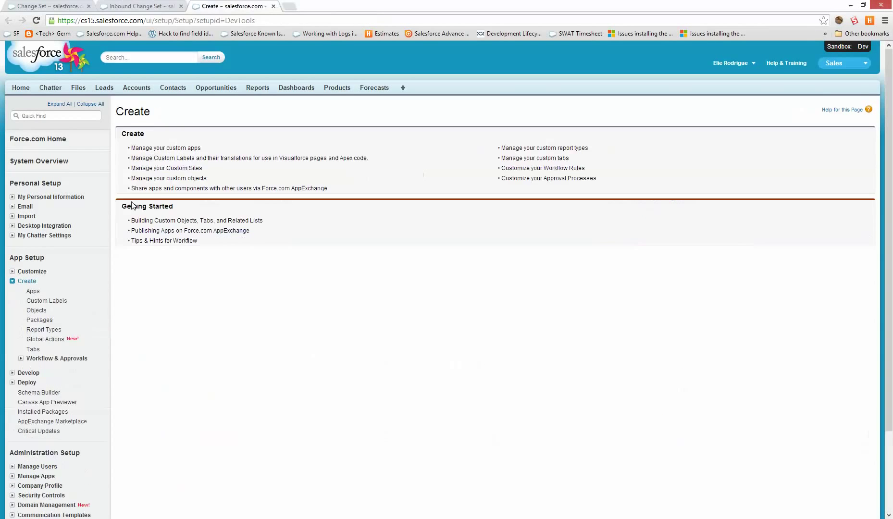
left_click(42, 311)
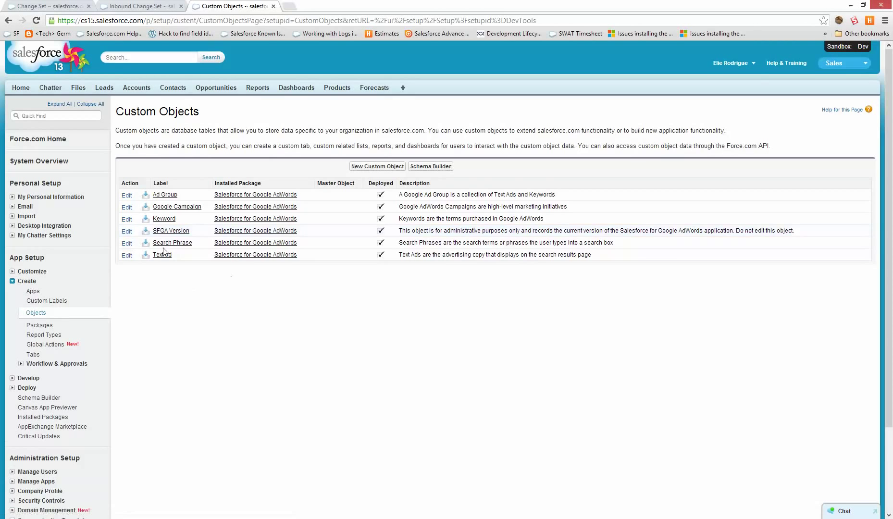
key("ctrl+shift+Tab")
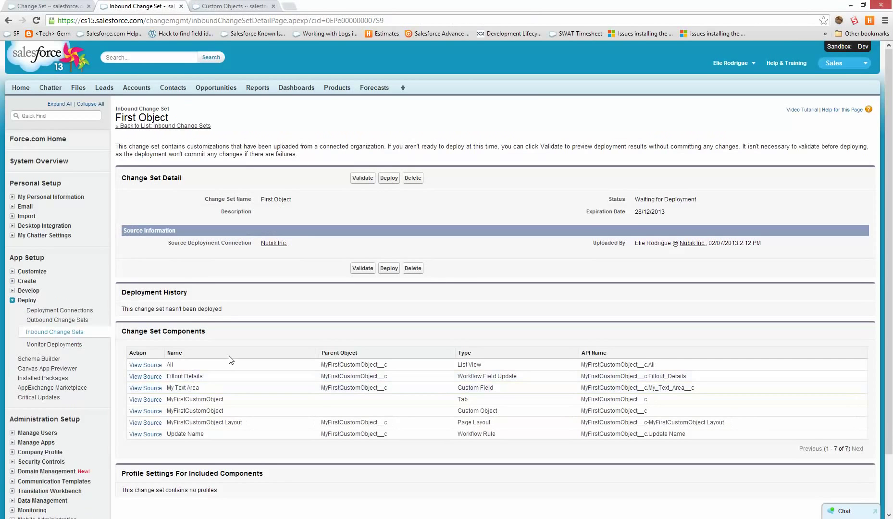
Validate the inbound change set and confirm, waiting for the Succeeded validation status.
left_click(358, 270)
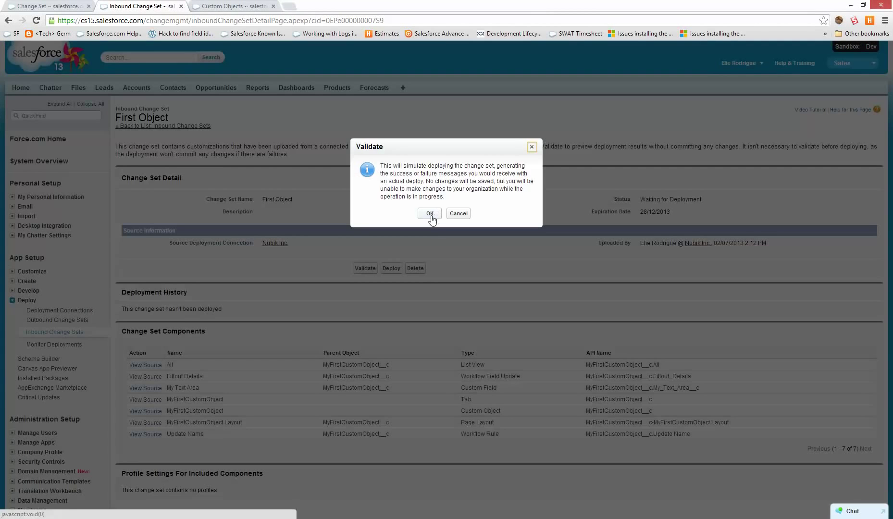
left_click(430, 214)
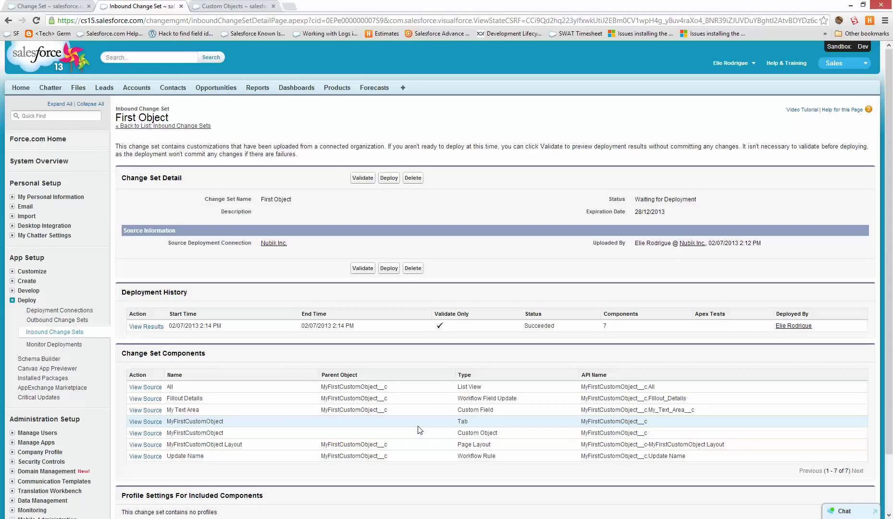
double_click(544, 325)
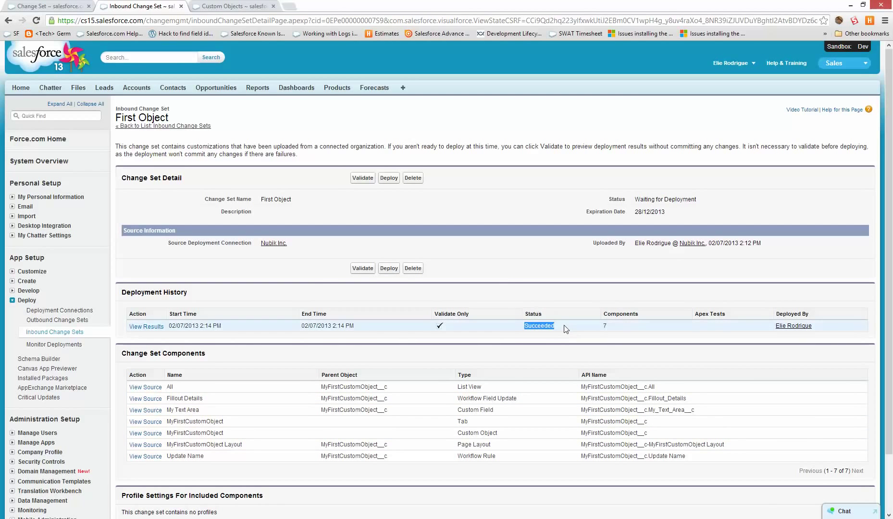
left_click_drag(563, 328, 516, 327)
left_click(516, 328)
Review the validation results listing the 7 created components, then go back to the change set.
left_click(157, 327)
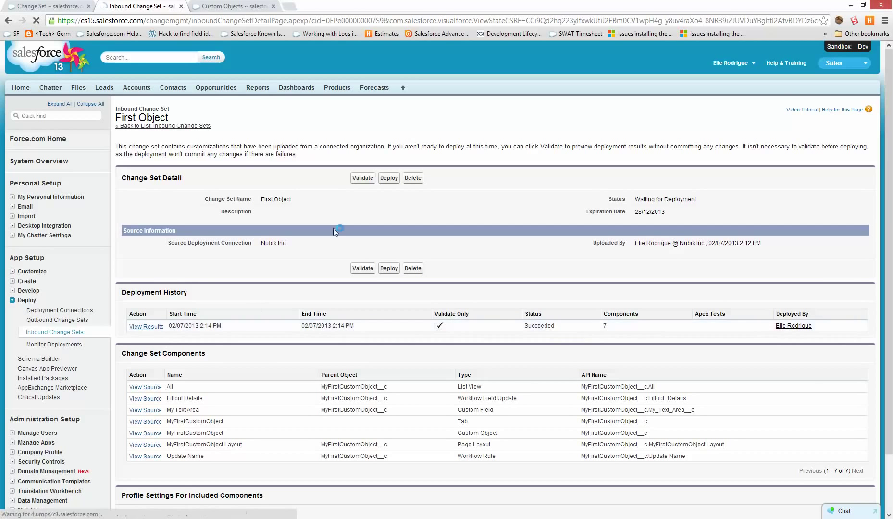
left_click_drag(653, 283, 129, 272)
left_click(431, 418)
left_click(374, 329)
key("alt+Left")
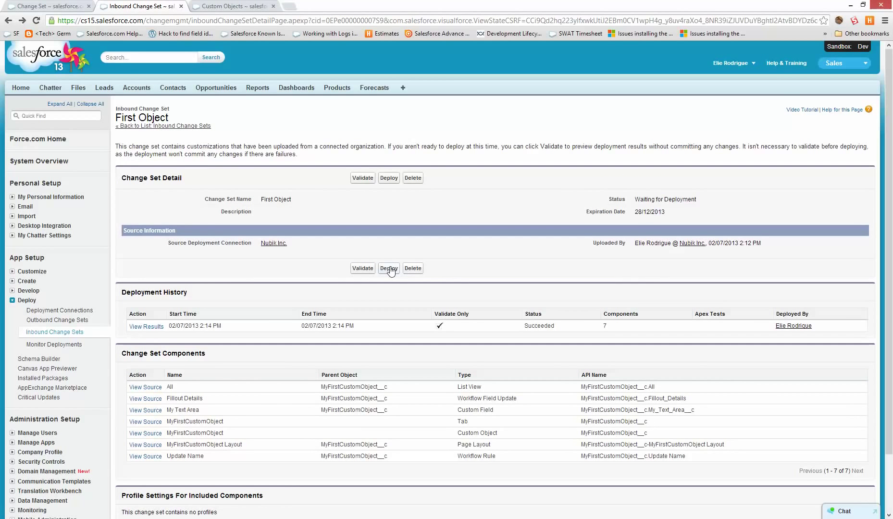
Deploy the First Object change set and confirm Monitor Deployments shows nothing in progress.
left_click(390, 269)
left_click(428, 236)
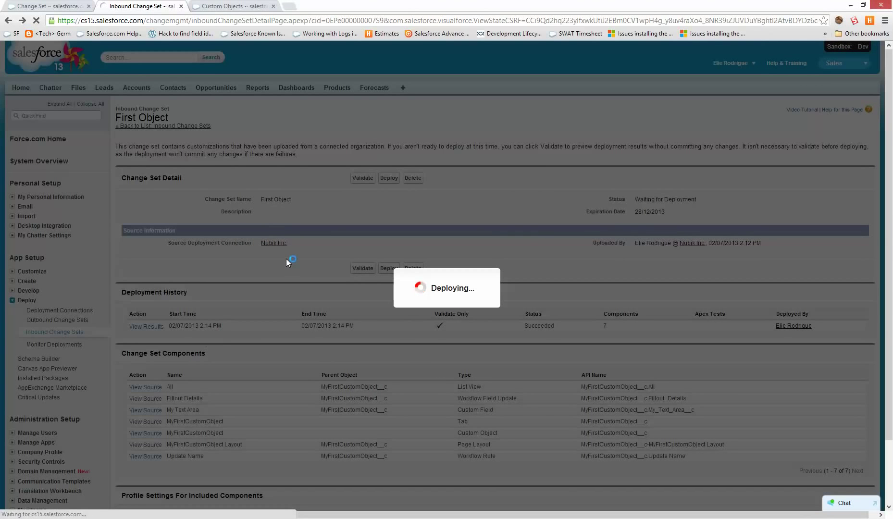
left_click(242, 6)
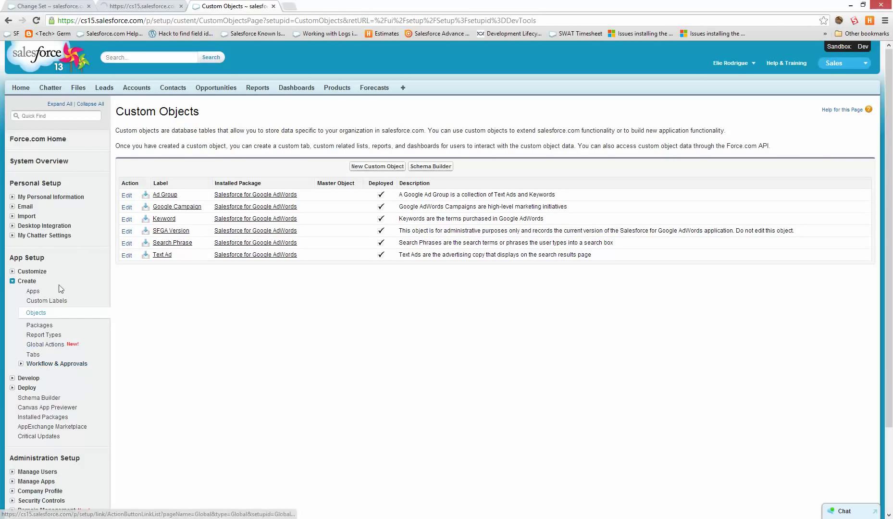
left_click(31, 389)
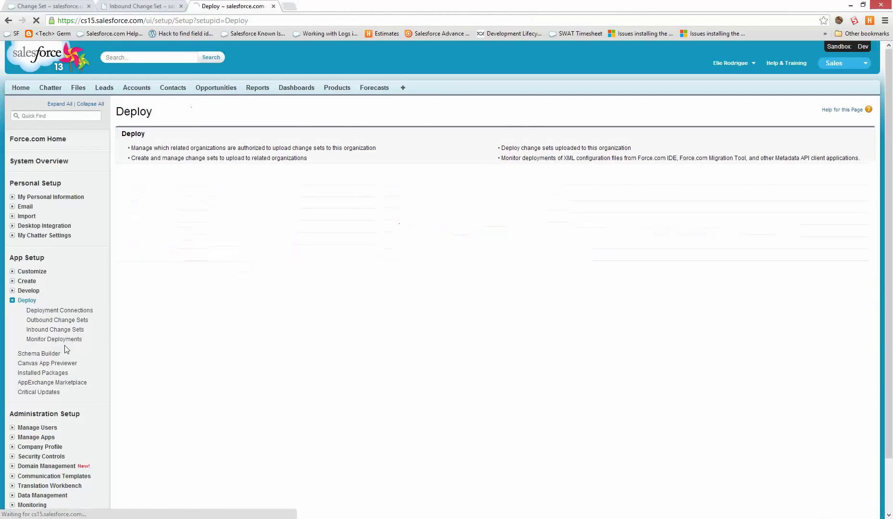
left_click(48, 339)
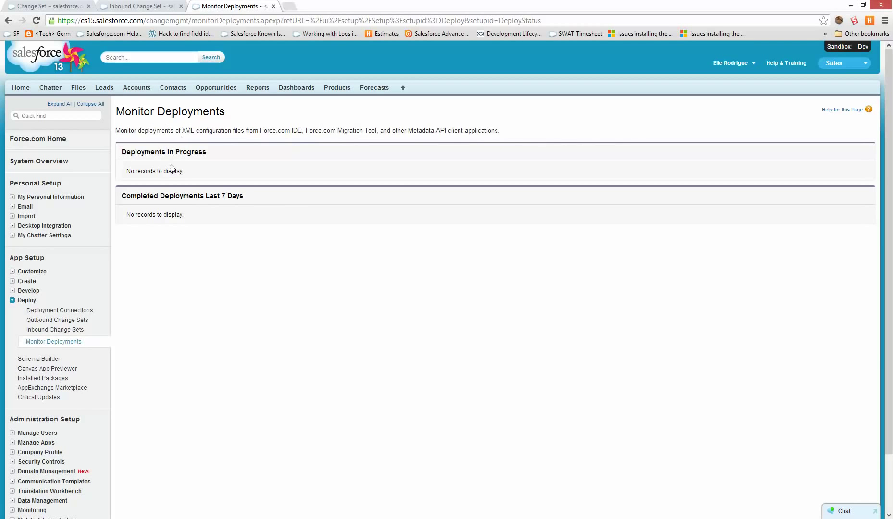
left_click_drag(142, 151, 202, 156)
left_click(202, 155)
left_click(174, 4)
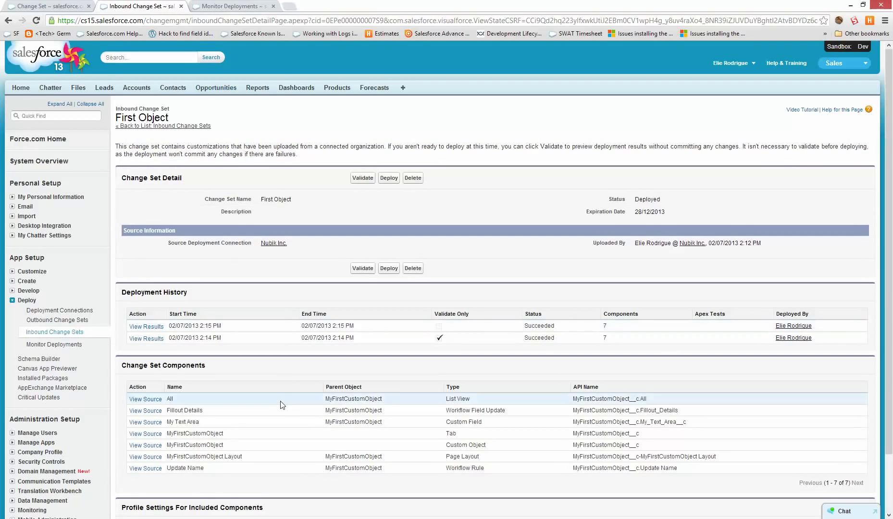
Switch to the production org and open its Outbound Change Sets list past the introduction.
left_click_drag(545, 325, 531, 325)
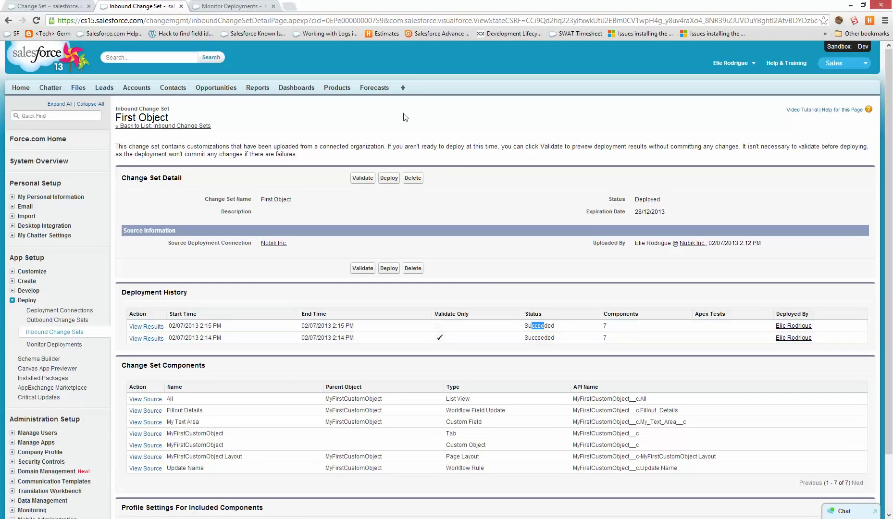
left_click(404, 89)
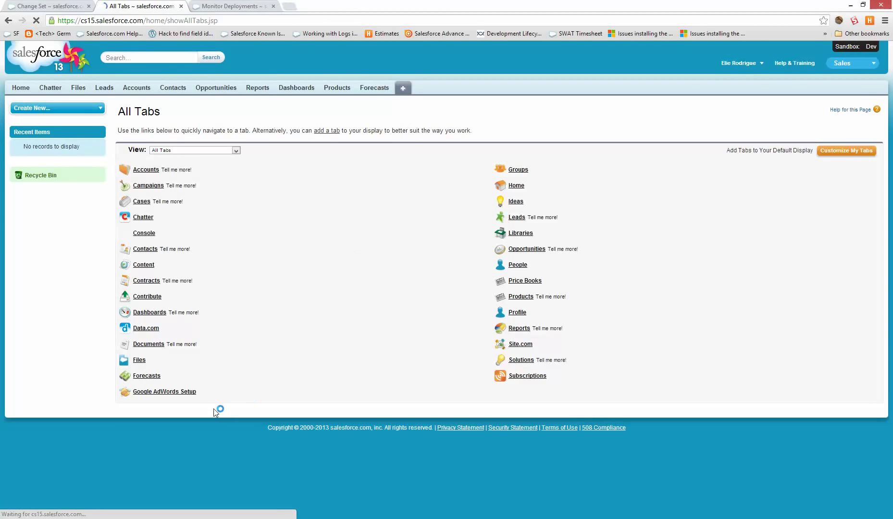
key("super")
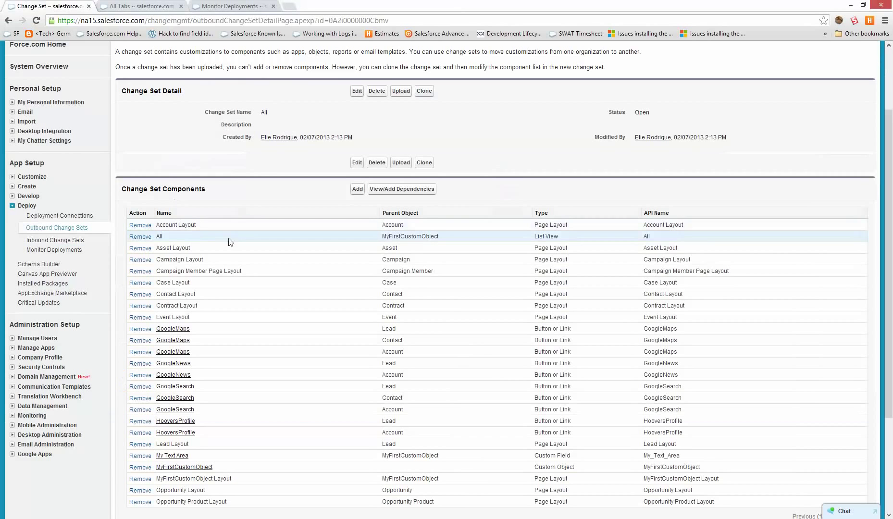
left_click(41, 228)
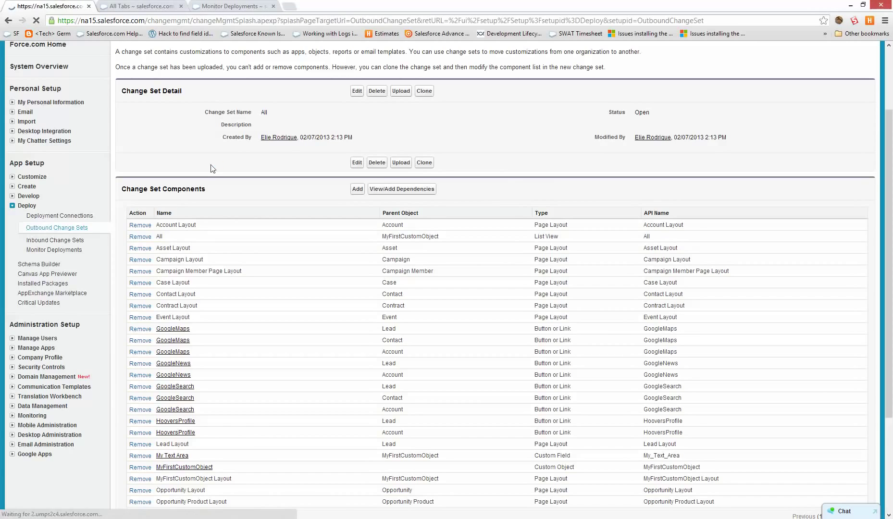
scroll(232, 391, "down", 3)
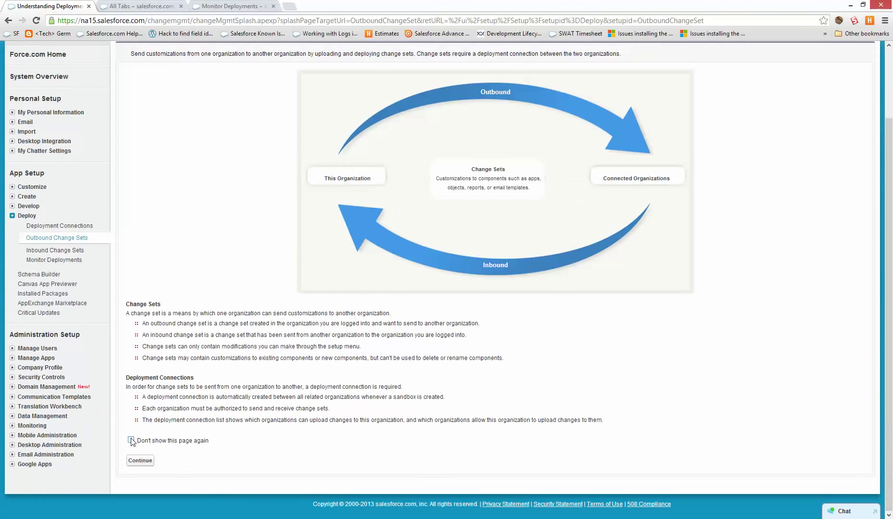
left_click(136, 463)
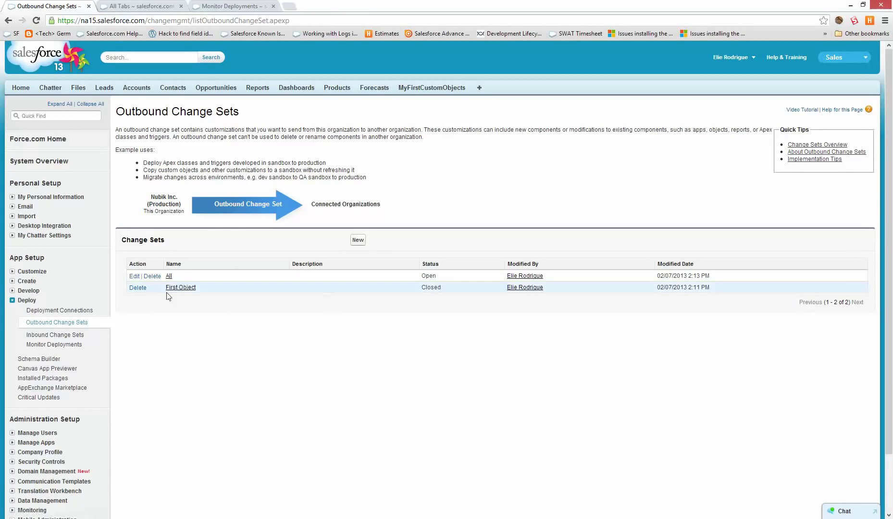
Open the First Object outbound change set and review its seven components.
left_click(175, 287)
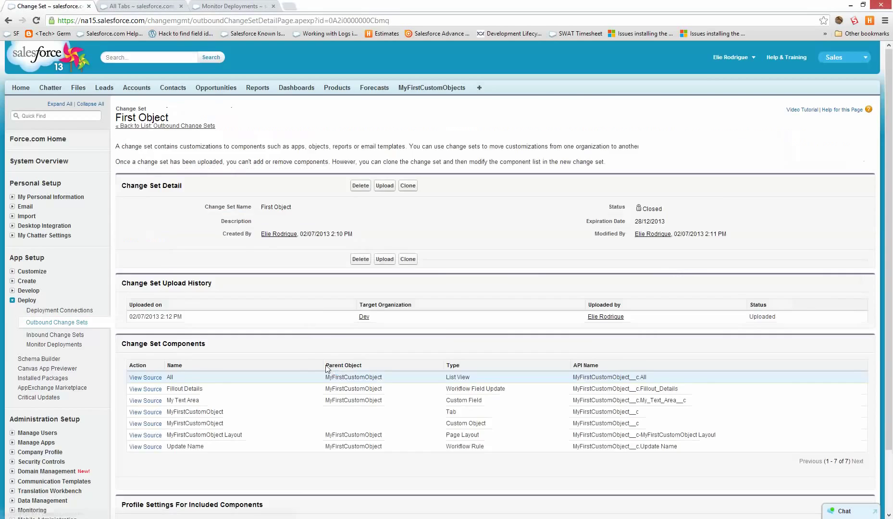
scroll(336, 355, "down", 3)
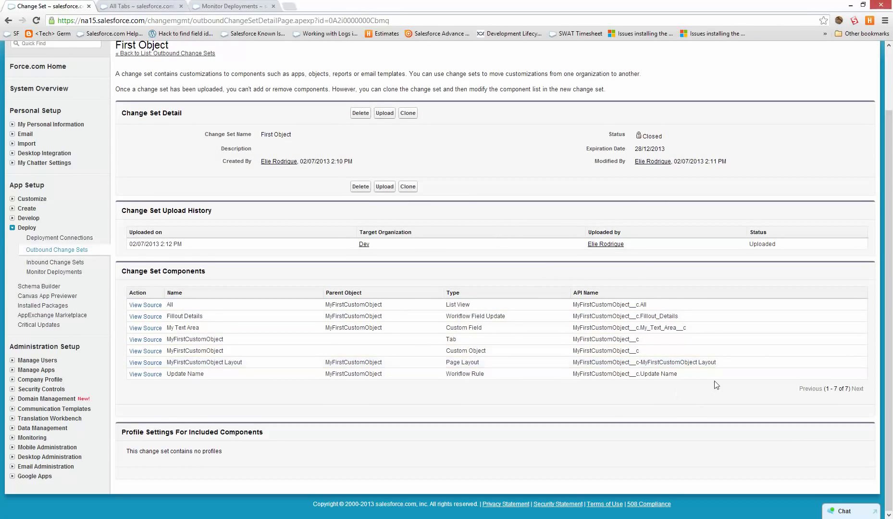
left_click_drag(691, 388, 606, 315)
left_click_drag(595, 303, 695, 373)
left_click(695, 384)
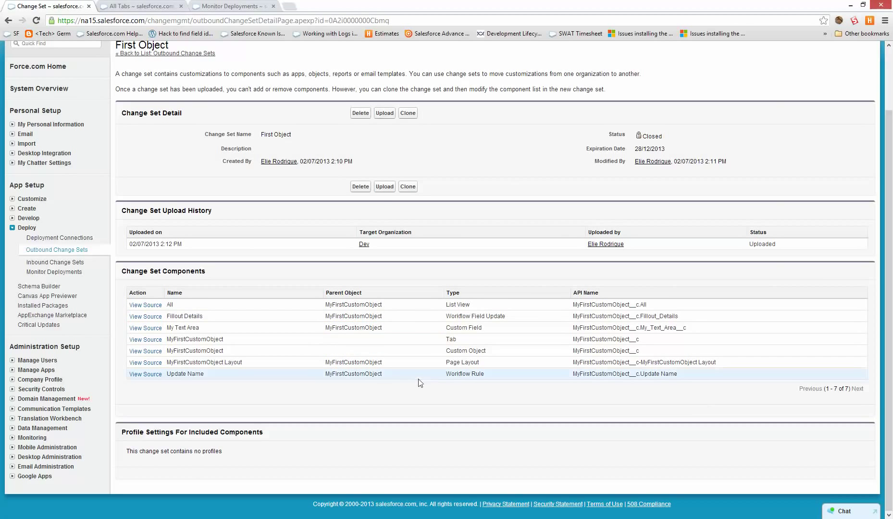
Clone it as 'First Object with profile' and save, leaving profile settings empty.
left_click(407, 187)
left_click(312, 166)
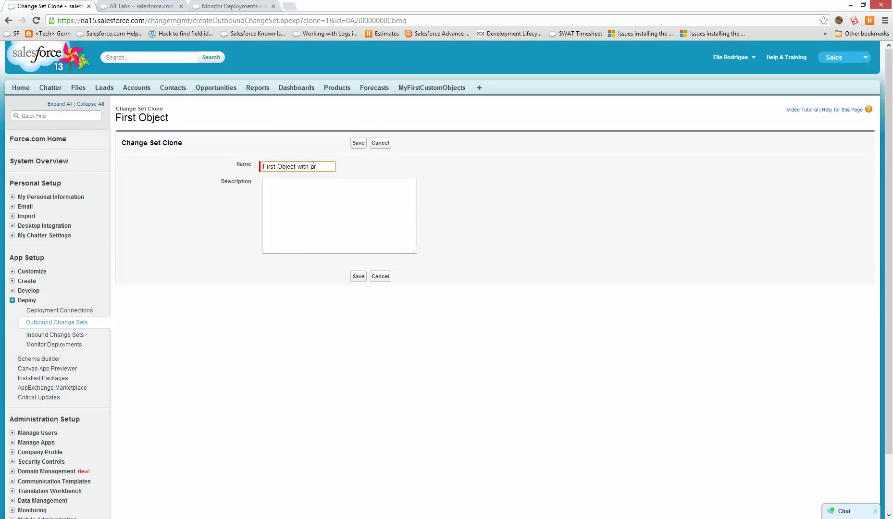
key("Return")
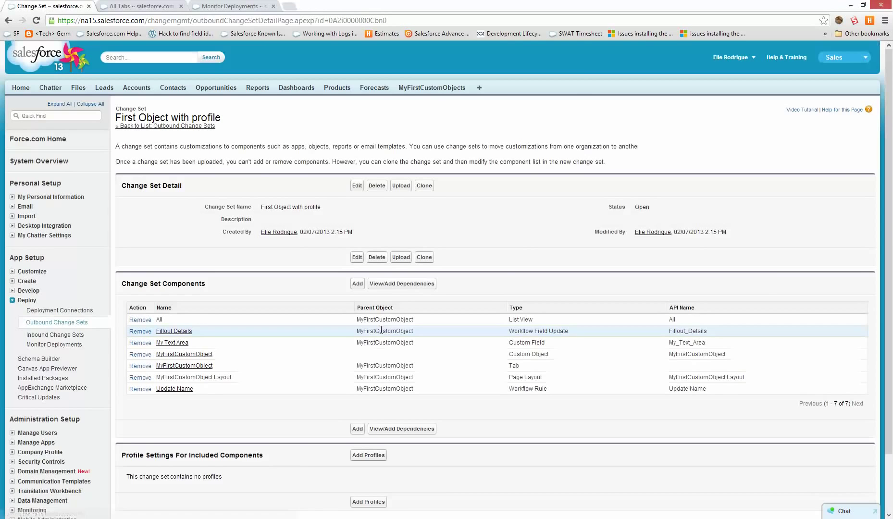
scroll(199, 393, "down", 3)
left_click_drag(148, 389, 281, 394)
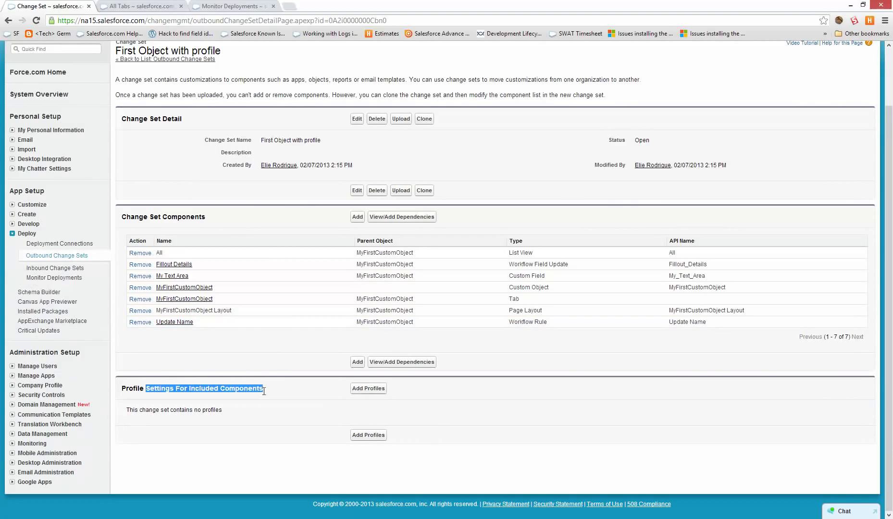
left_click(281, 397)
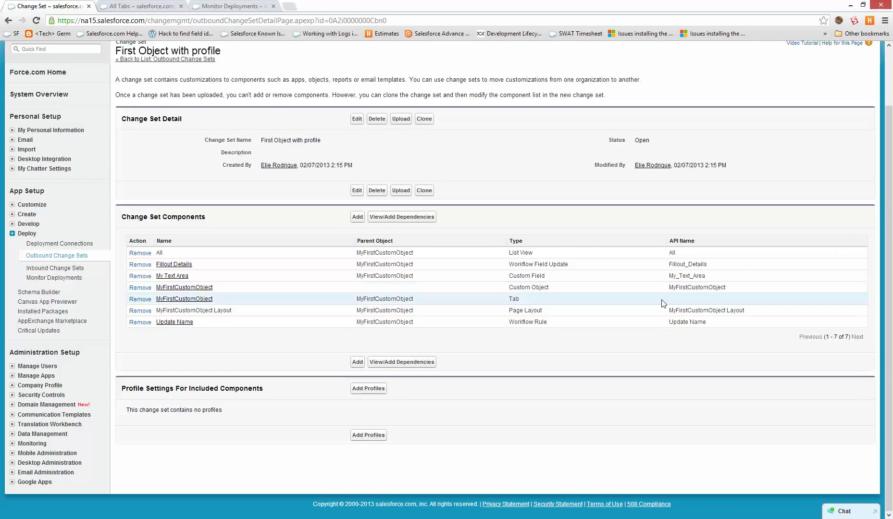
Review the cloned components' API names, including My_Text_Area, the custom object and page layout.
left_click_drag(718, 275, 669, 275)
left_click_drag(750, 288, 590, 294)
left_click(749, 307)
left_click_drag(749, 307, 661, 310)
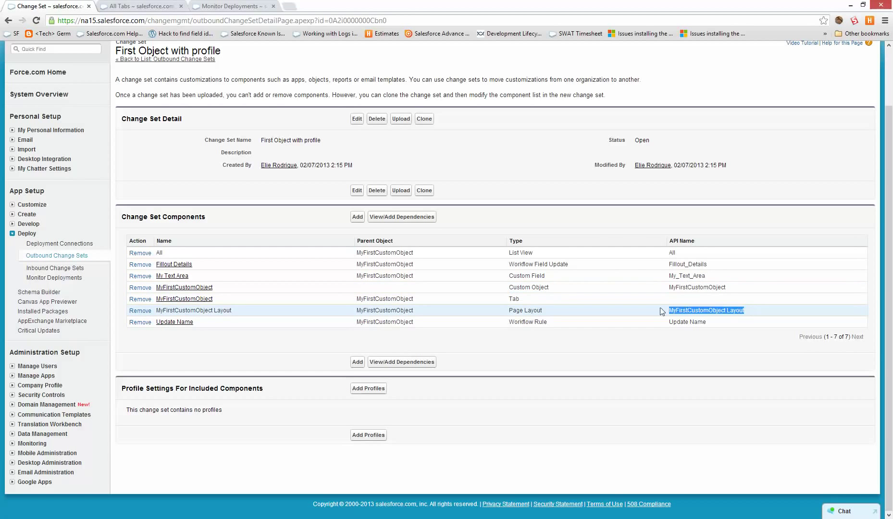
left_click(661, 310)
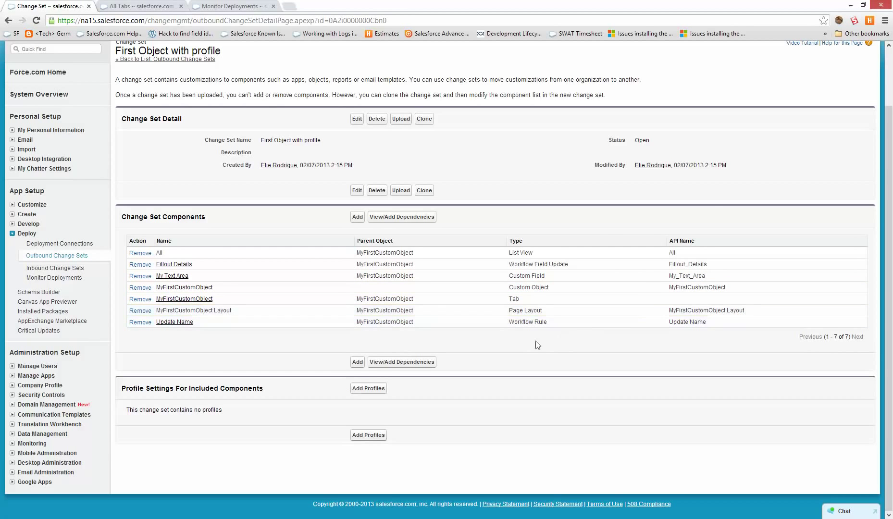
Add profile settings and upload First Object with profile to the Dev organization.
left_click(379, 390)
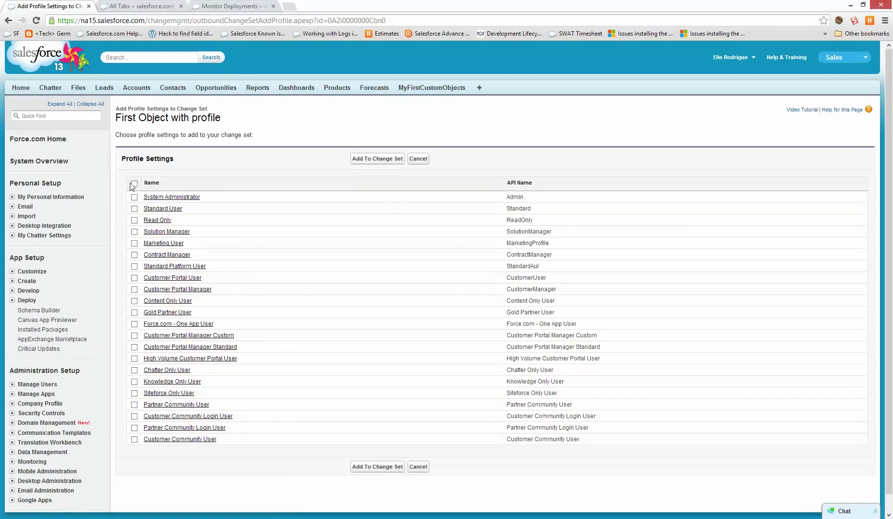
left_click(362, 159)
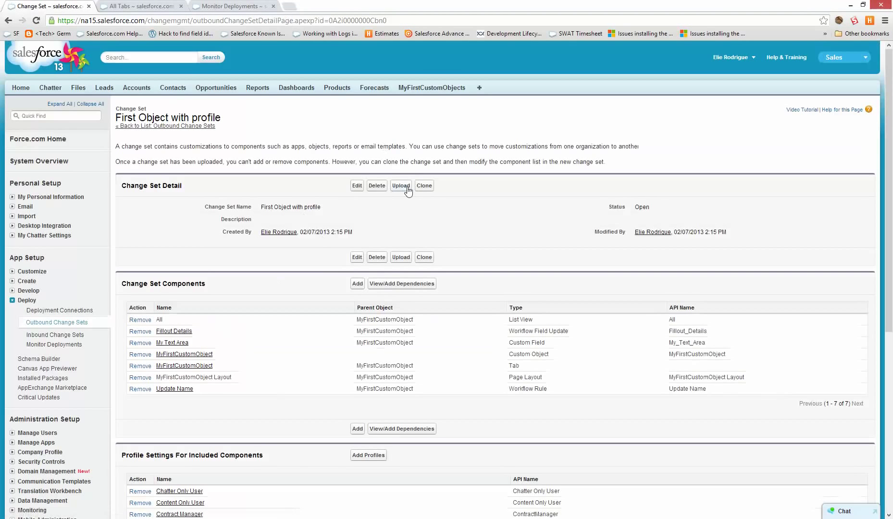
left_click(406, 186)
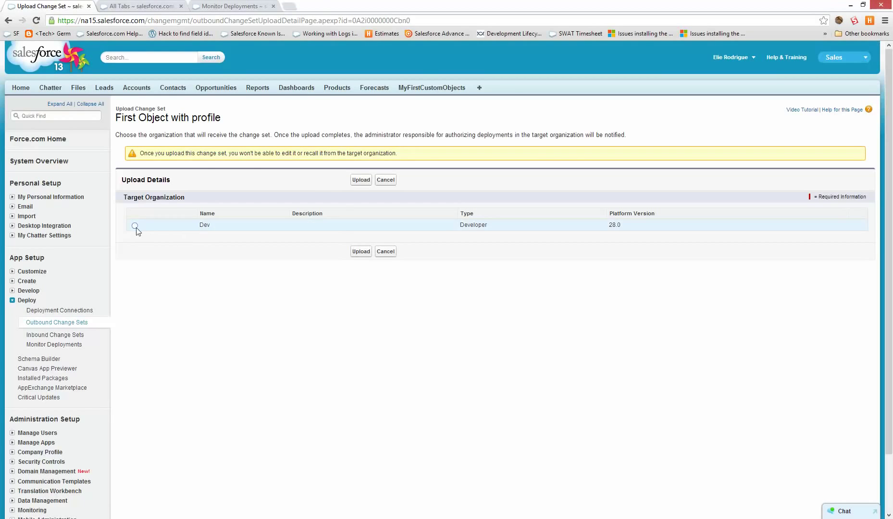
left_click(135, 225)
left_click(369, 178)
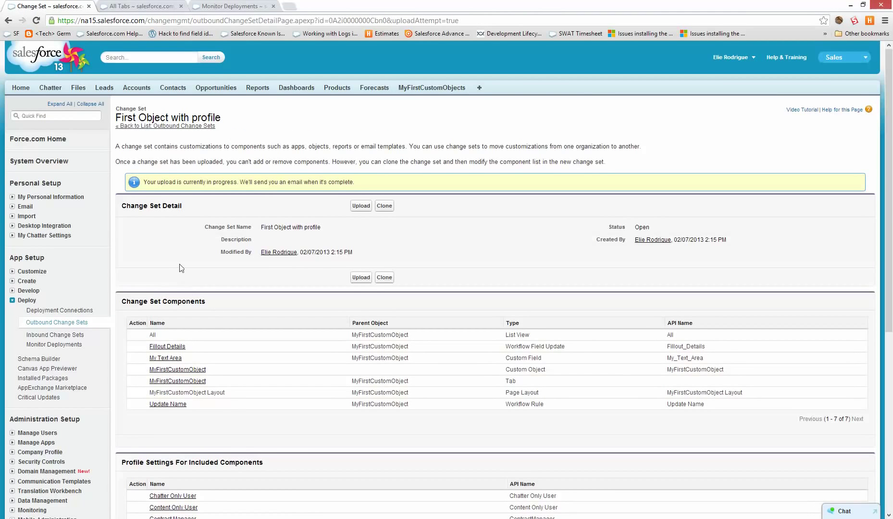
left_click(263, 5)
Open the sandbox's MyFirstCustomObject definition under Create > Objects.
left_click(168, 6)
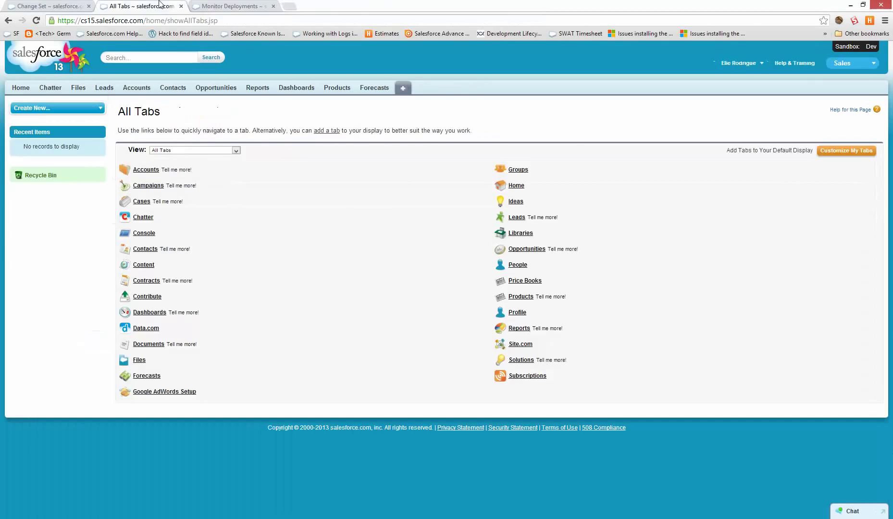
left_click(214, 4)
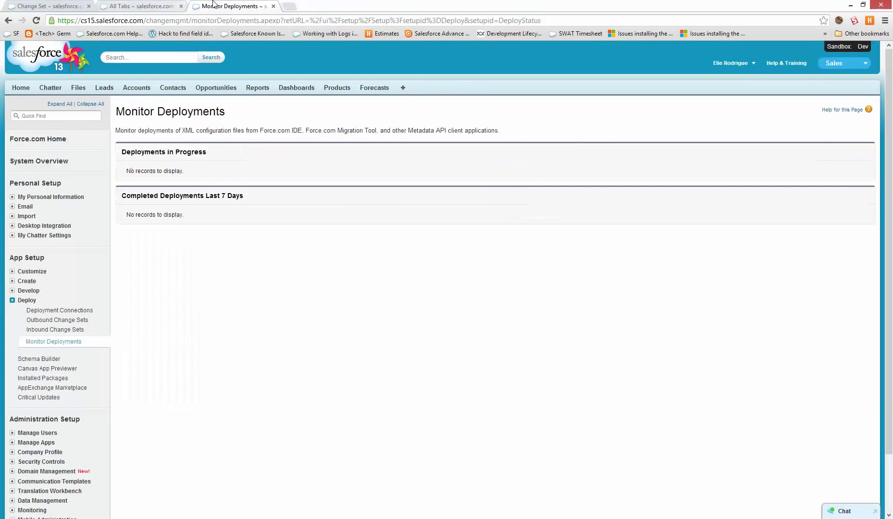
left_click(46, 330)
left_click(27, 280)
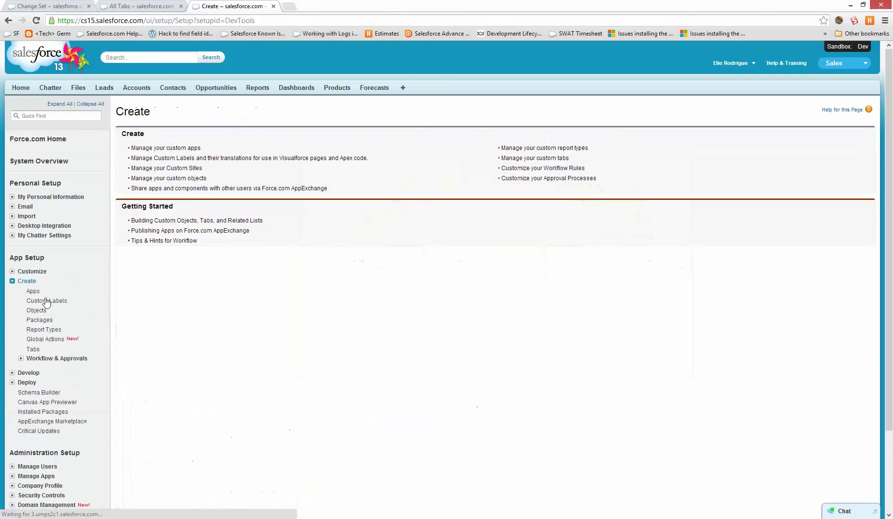
left_click(38, 311)
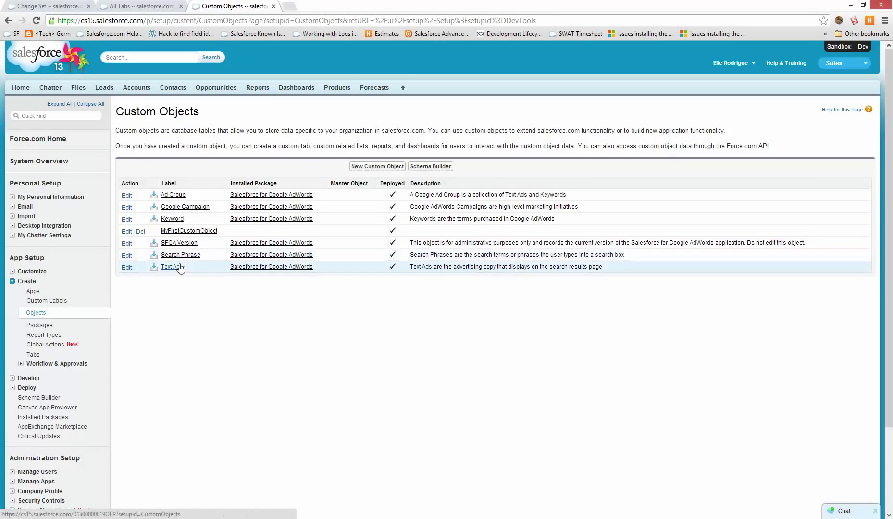
left_click(185, 232)
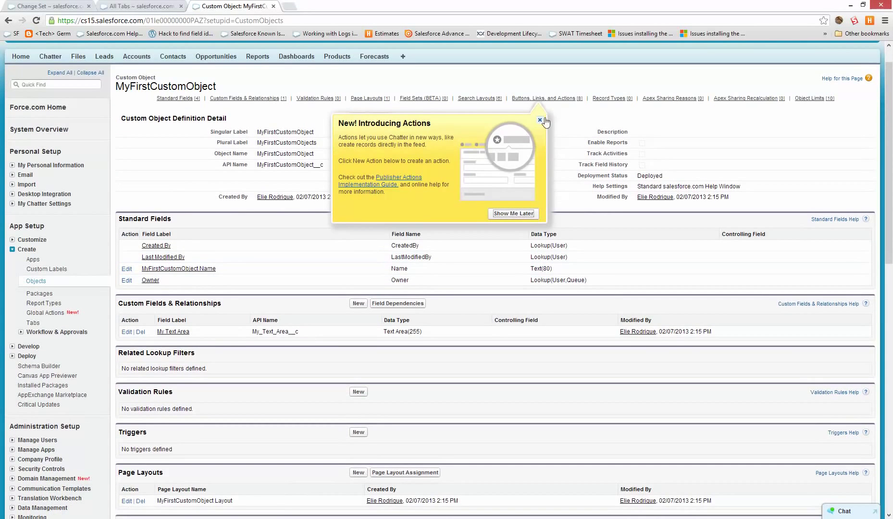
left_click(540, 120)
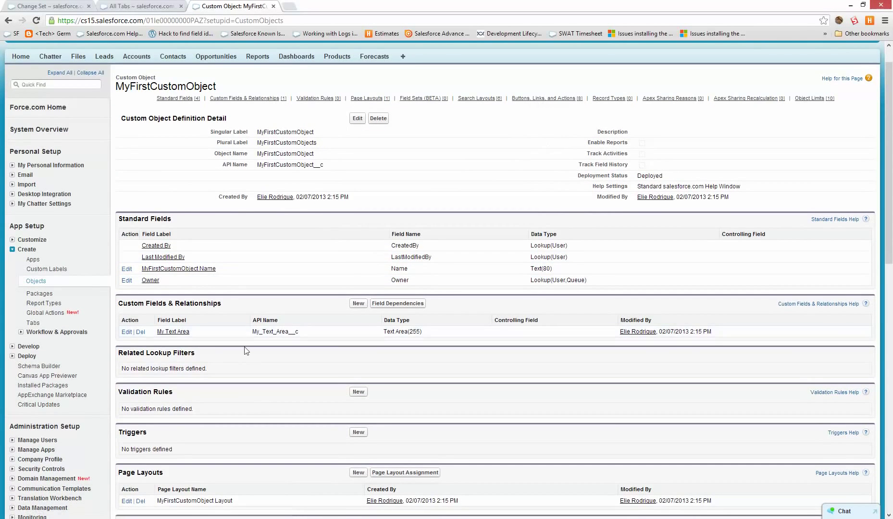
scroll(269, 423, "down", 3)
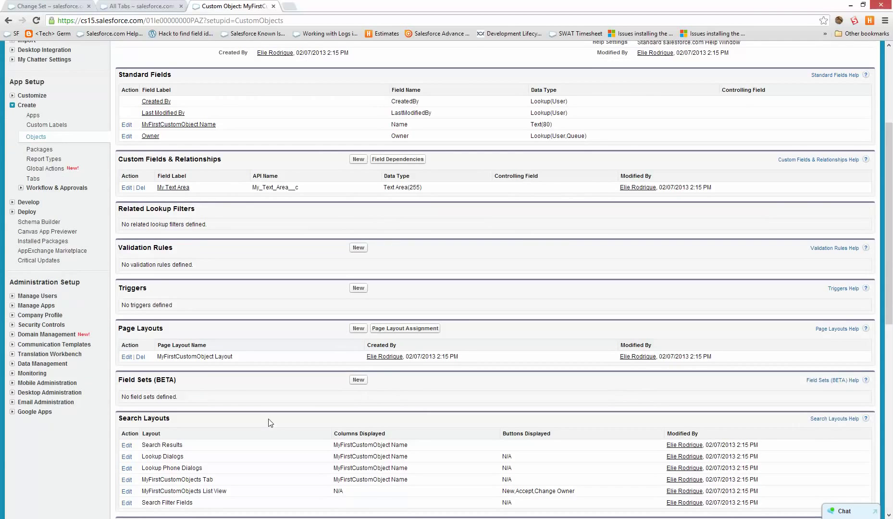
scroll(271, 423, "up", 4)
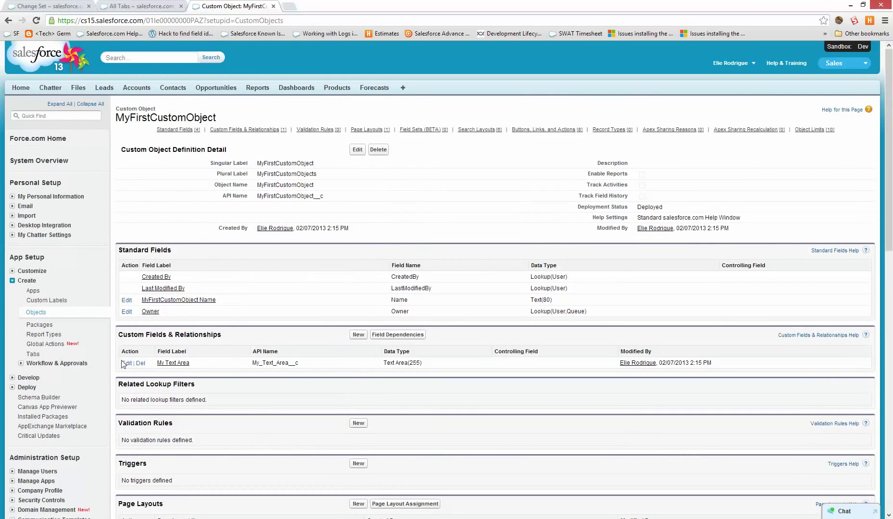
Check the Update Name rule in the sandbox's Workflow Rules list.
left_click(65, 363)
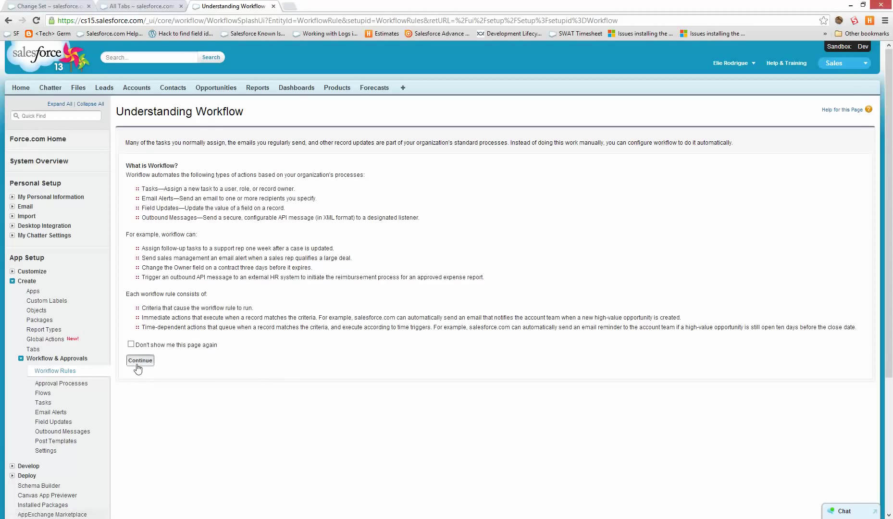
left_click(139, 361)
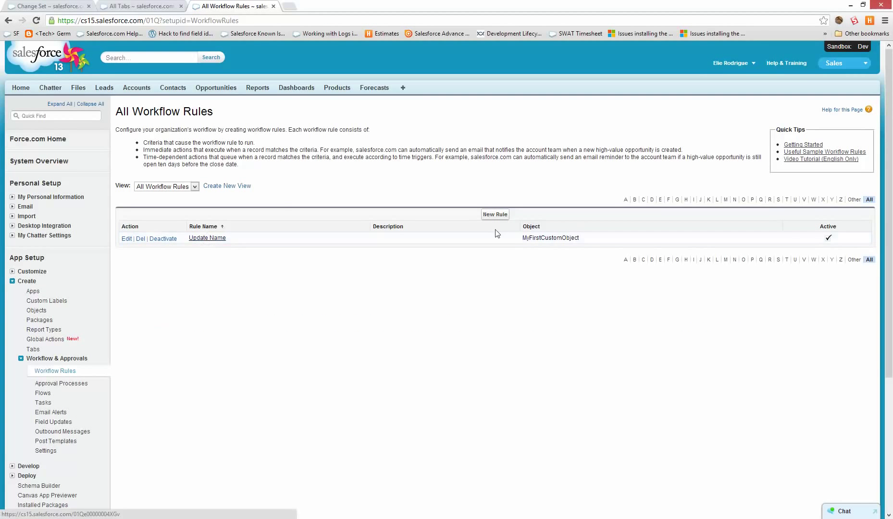
triple_click(218, 243)
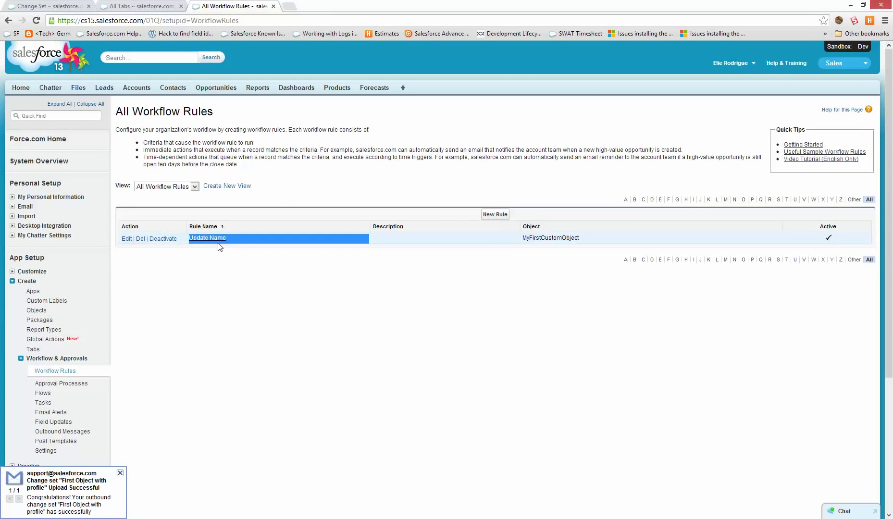
scroll(105, 384, "down", 4)
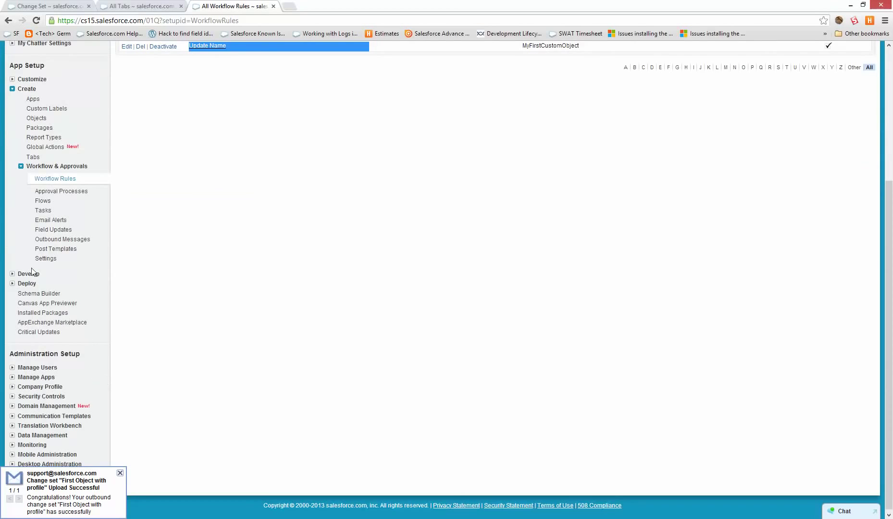
scroll(149, 243, "up", 4)
left_click(402, 84)
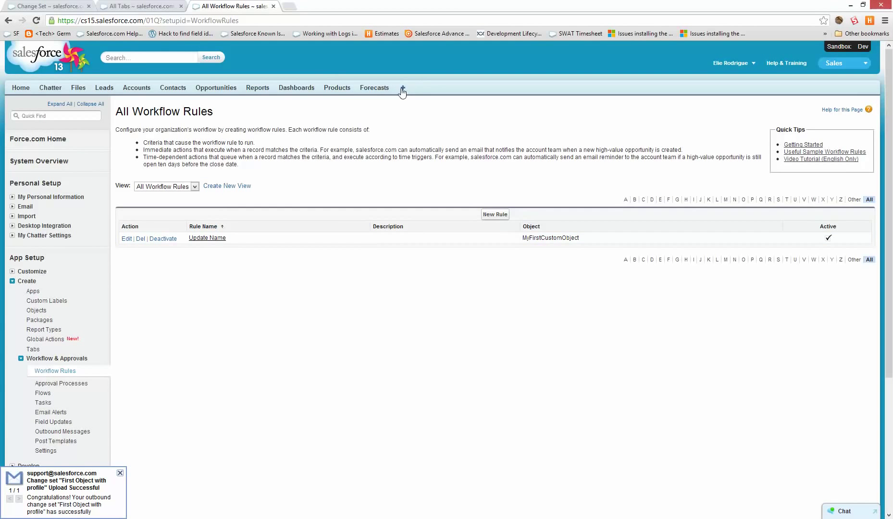
key("alt+Left")
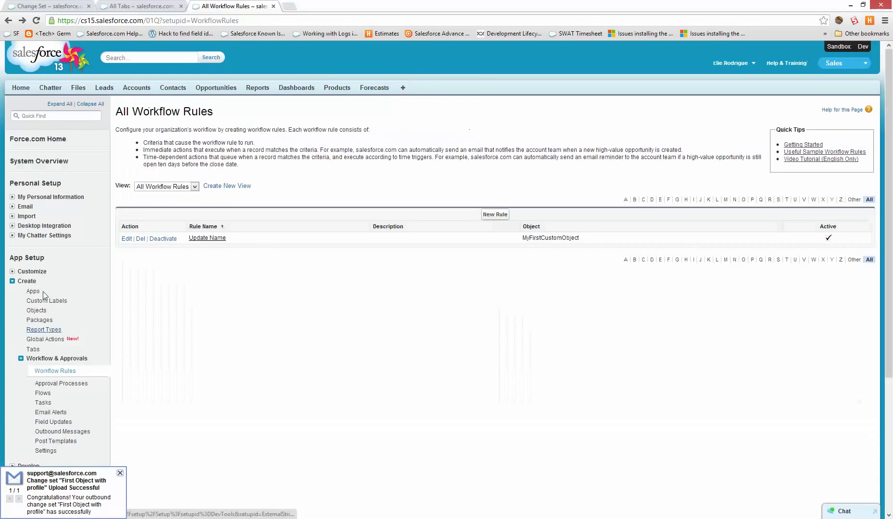
Open the MyFirstCustomObjects custom tab definition, then go to My Profile.
left_click(33, 349)
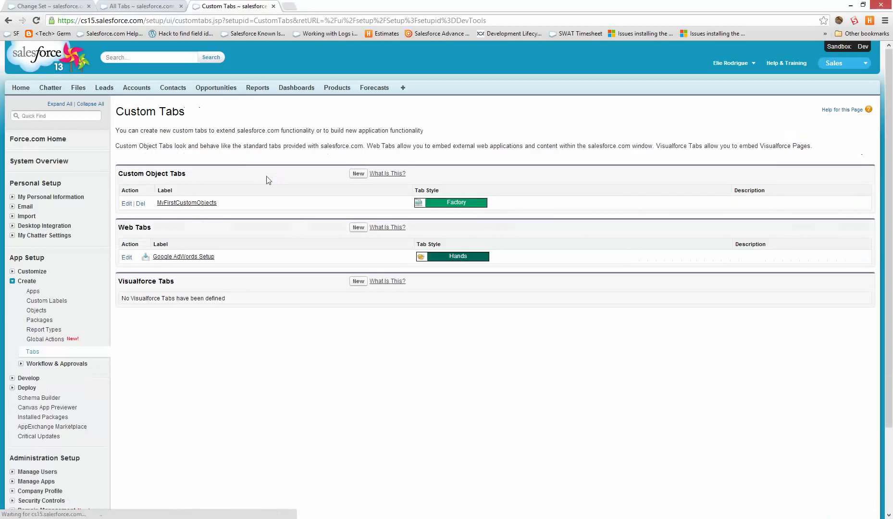
left_click(174, 203)
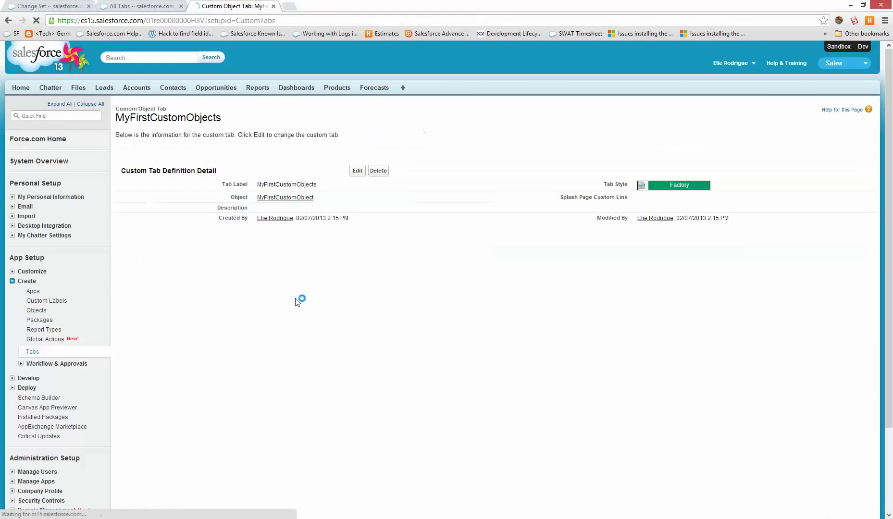
left_click(731, 63)
left_click(718, 84)
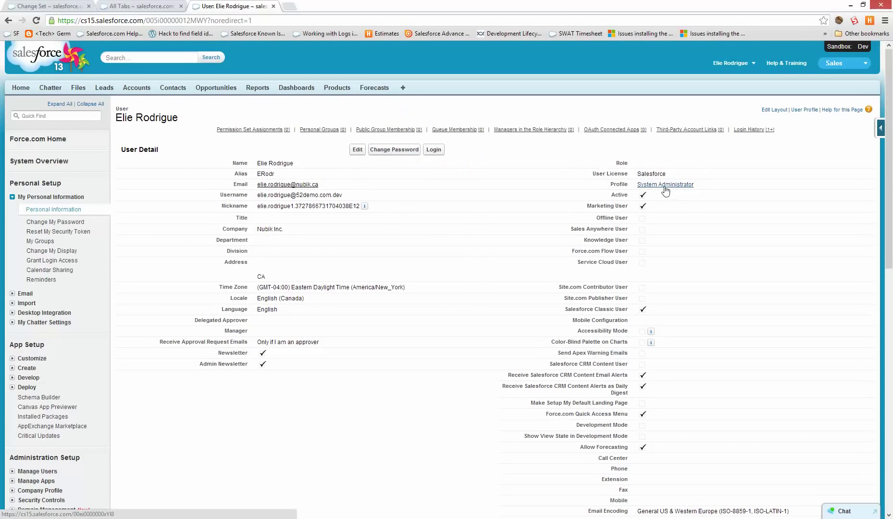
Find MyFirstCustomObjects listed as Tab Hidden in the System Administrator profile's Tab Settings.
left_click(665, 185)
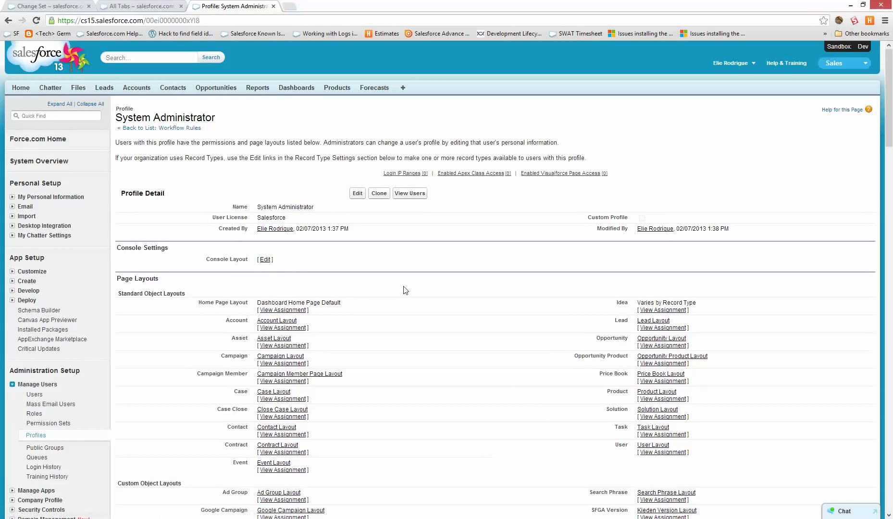
key("ctrl+f")
type("tab")
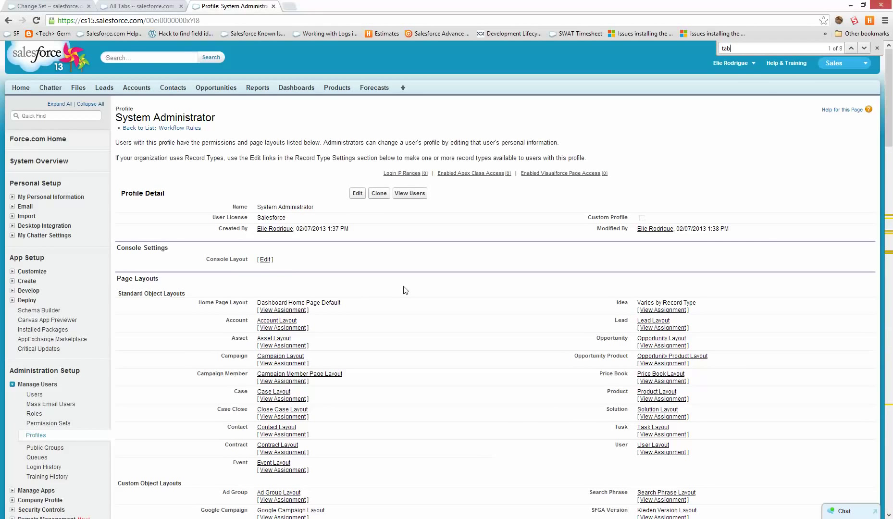
type("my fi")
key("BackSpace")
key("BackSpace")
key("BackSpace")
key("BackSpace")
key("BackSpace")
type("tab")
key("Return")
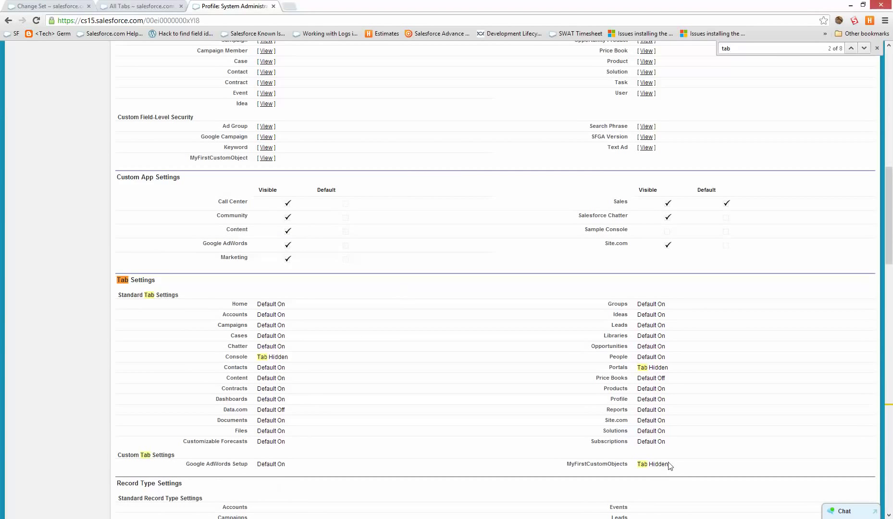
left_click_drag(674, 465, 553, 467)
left_click(519, 445)
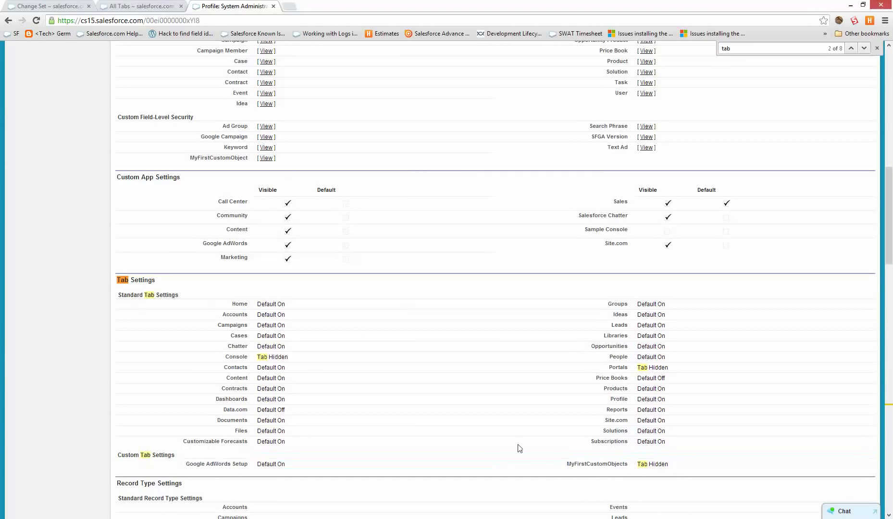
left_click(180, 5)
left_click(210, 6)
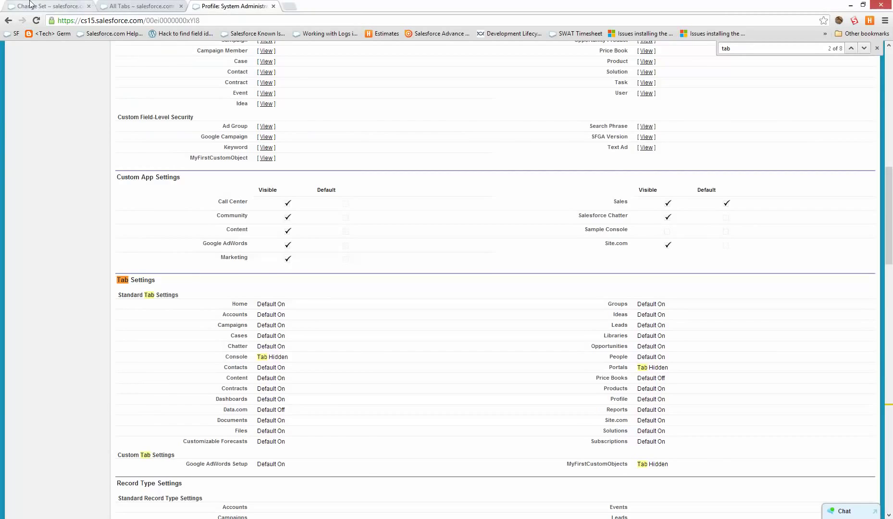
left_click(48, 5)
From the All Tabs page, go through Setup > Deploy > Inbound Change Sets and continue past the introduction.
left_click(174, 5)
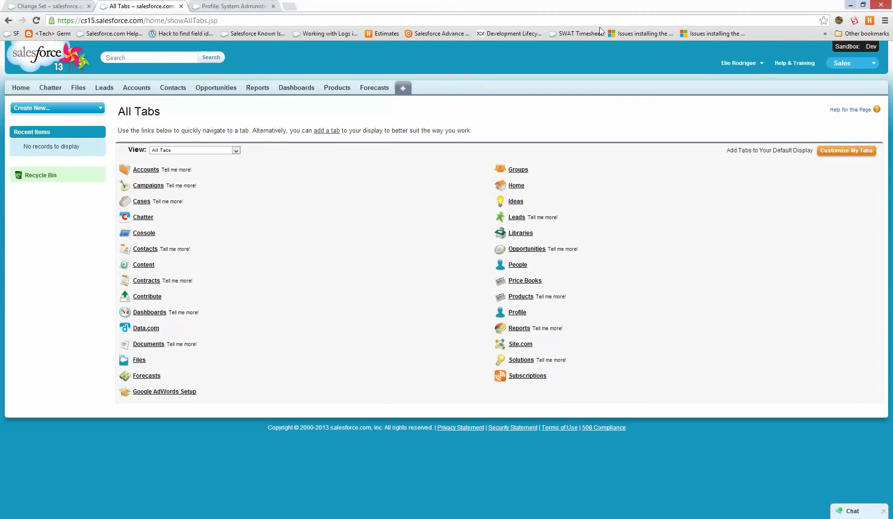
left_click(739, 62)
left_click(734, 94)
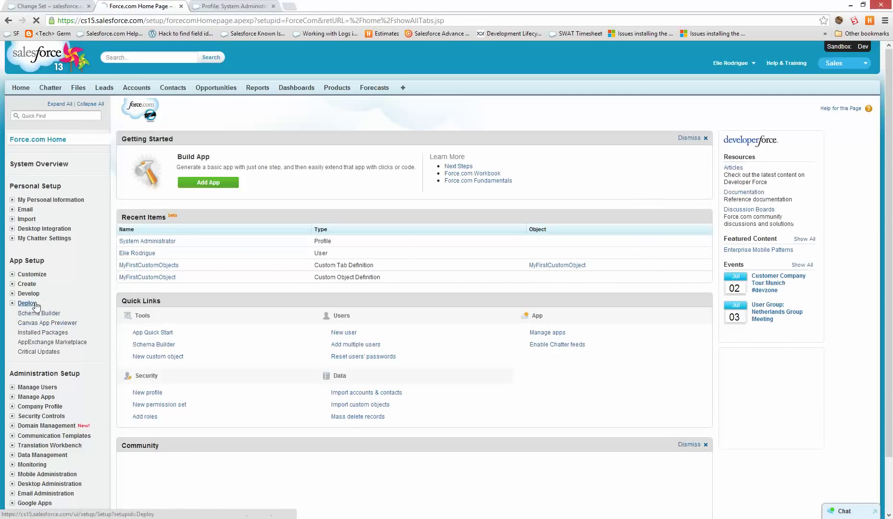
left_click(35, 304)
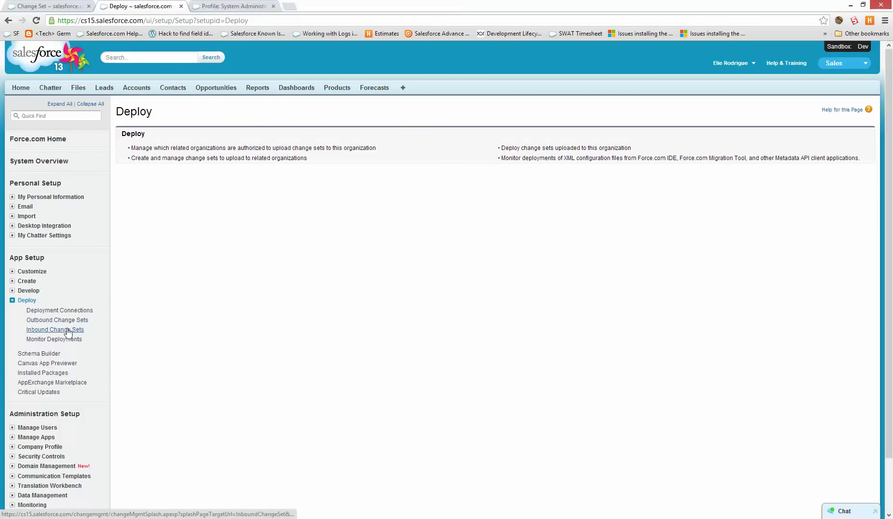
left_click(74, 330)
scroll(200, 242, "down", 2)
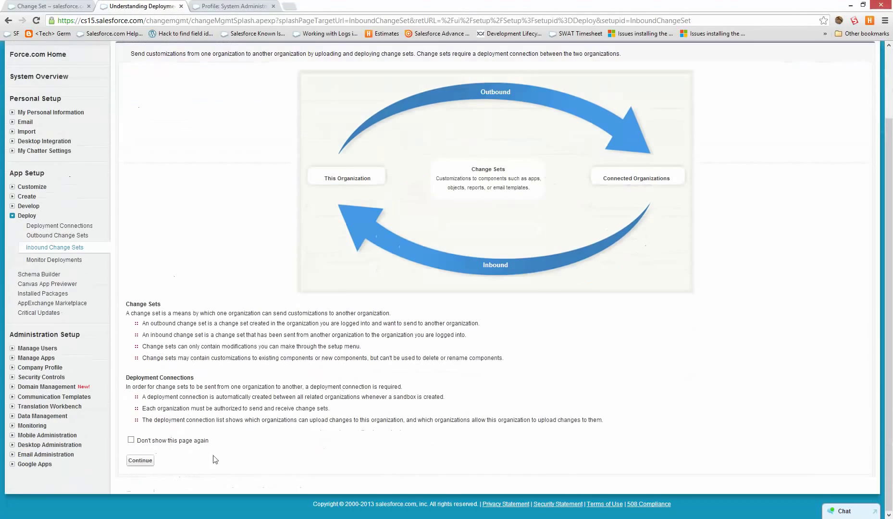
left_click(139, 460)
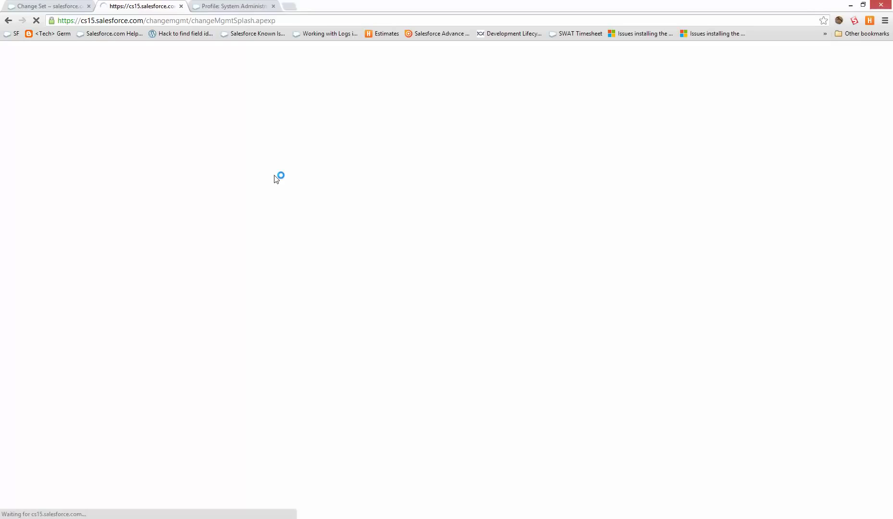
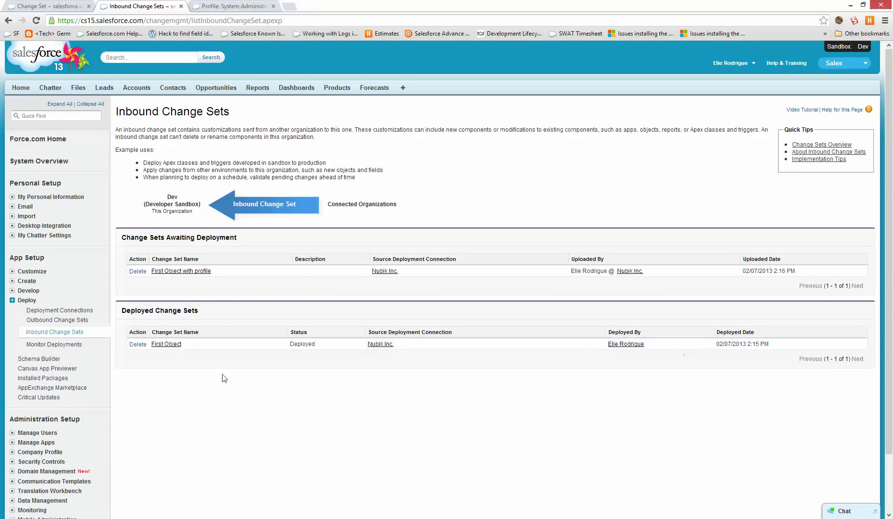
Review the deployed First Object change set's latest deployment history, then return to Inbound Change Sets.
left_click(175, 347)
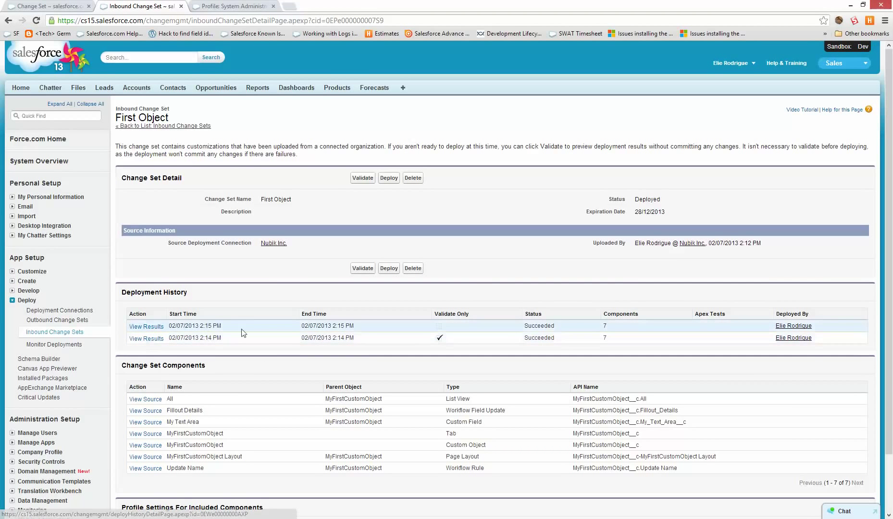
left_click_drag(222, 326, 192, 326)
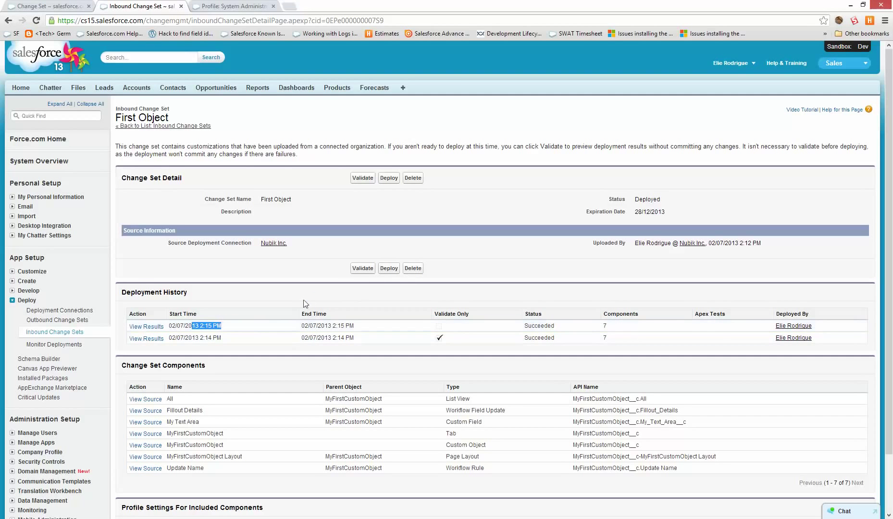
left_click(274, 243)
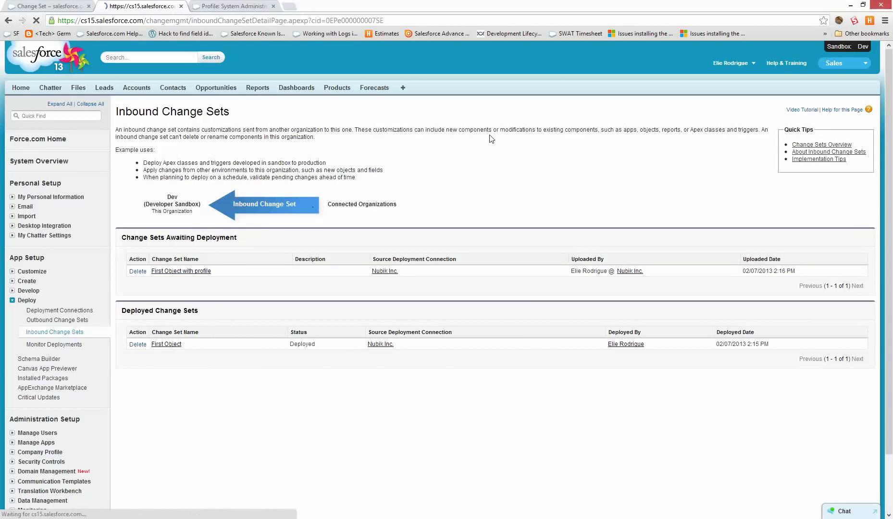
Start and cancel a validation, then deploy the First Object with profile change set.
left_click(362, 270)
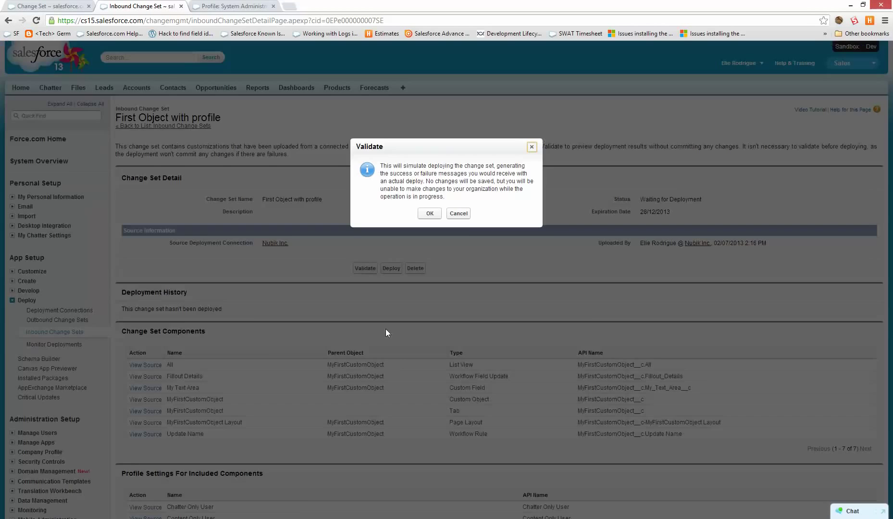
left_click(464, 217)
left_click(392, 268)
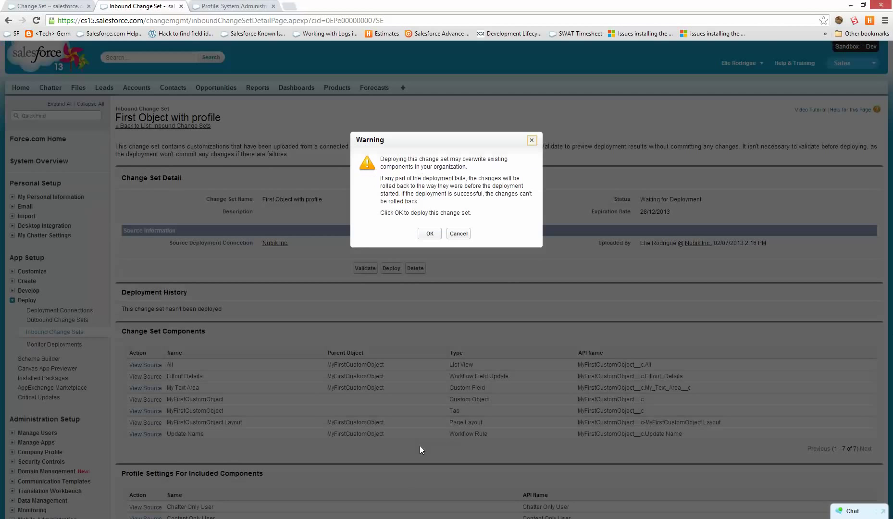
left_click(424, 235)
Confirm in Monitor Deployments that the 29-component deployment succeeded, then return to the change set.
left_click(231, 6)
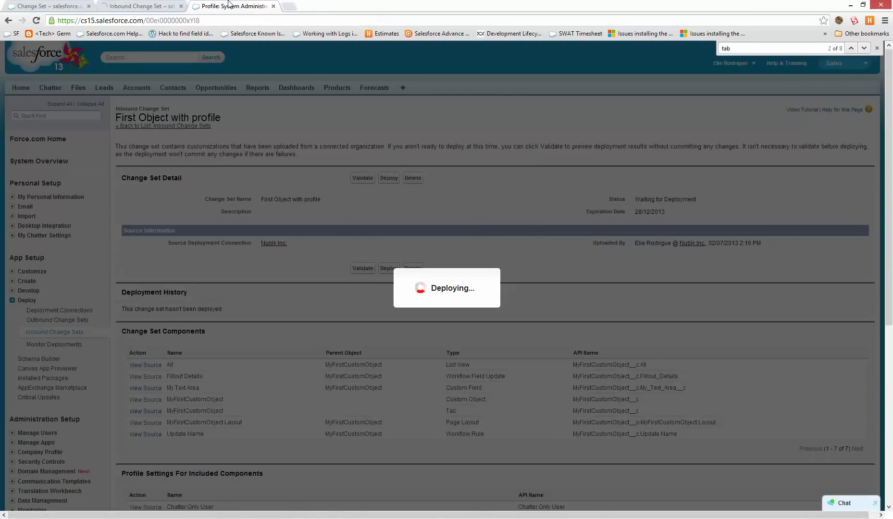
scroll(236, 202, "up", 8)
scroll(59, 358, "up", 3)
scroll(67, 325, "down", 1)
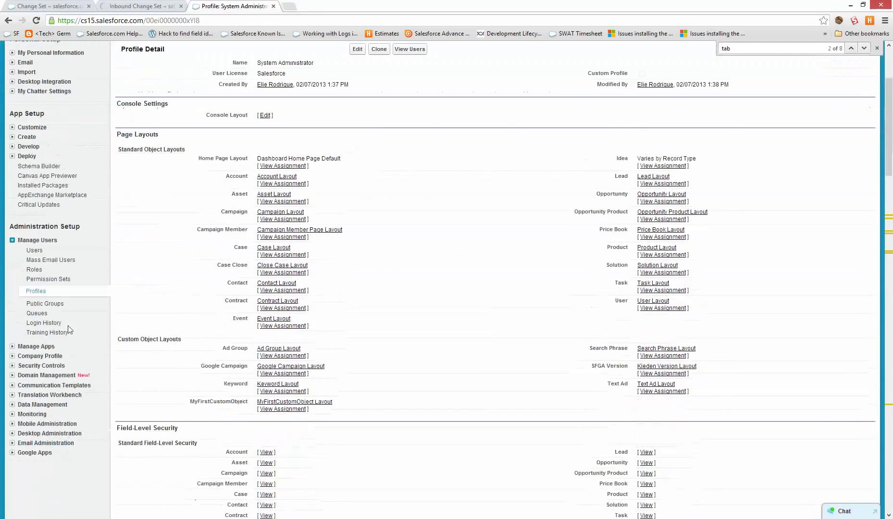
left_click(27, 158)
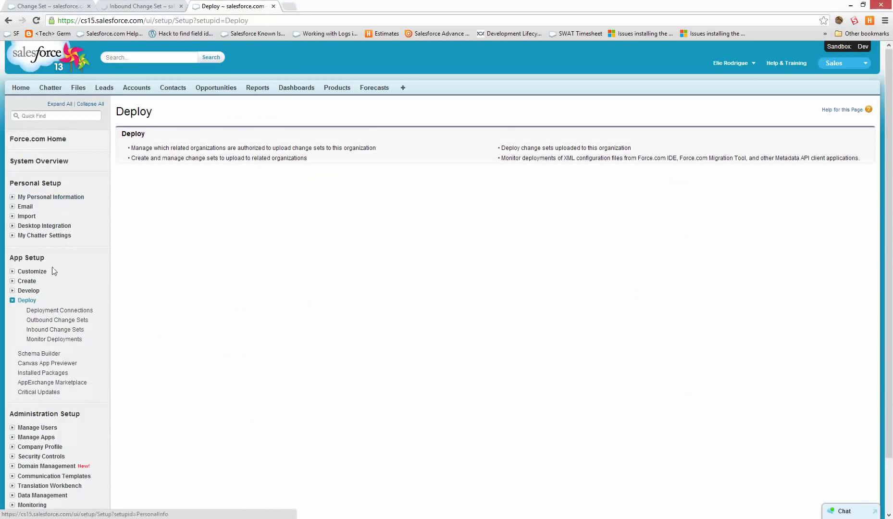
left_click(54, 339)
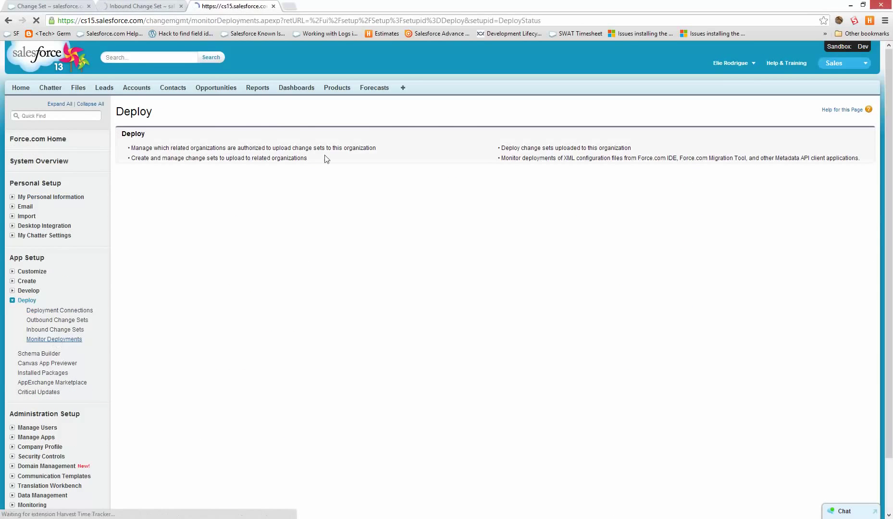
left_click(139, 6)
left_click(231, 6)
left_click(142, 7)
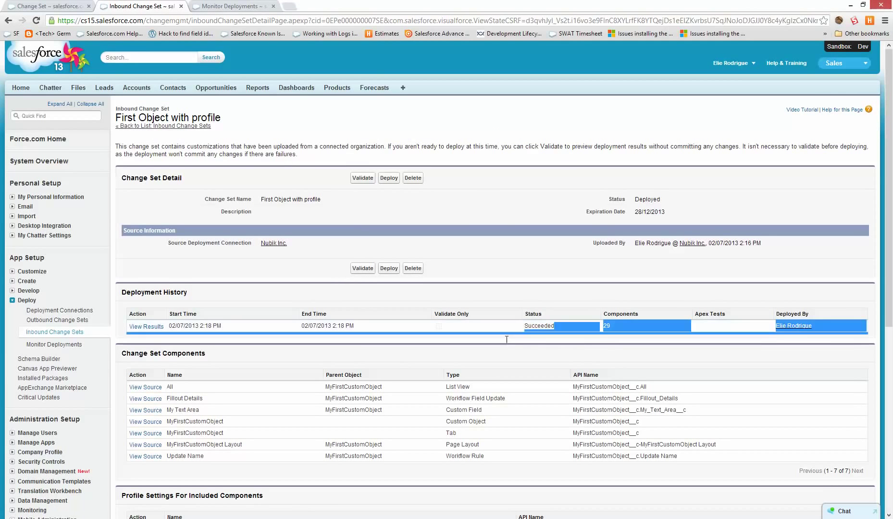
left_click(402, 87)
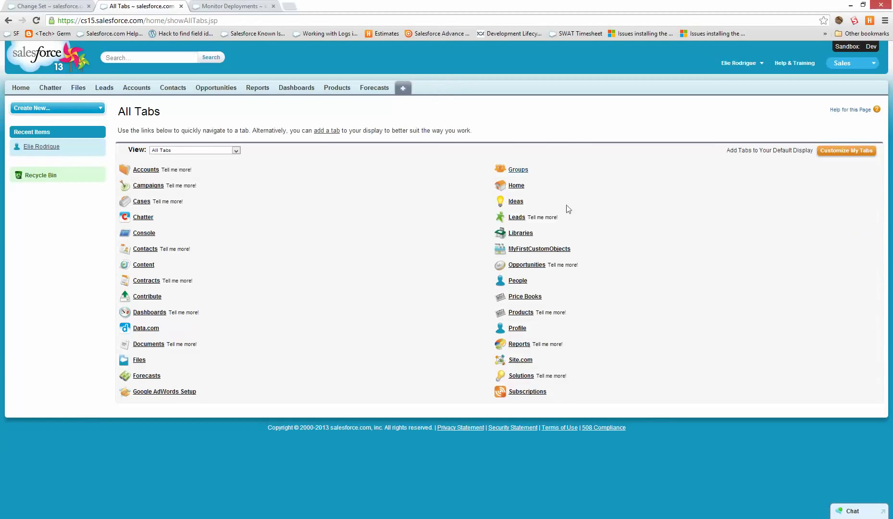
Create a new MyFirstCustomObject record named 'test'.
left_click(553, 248)
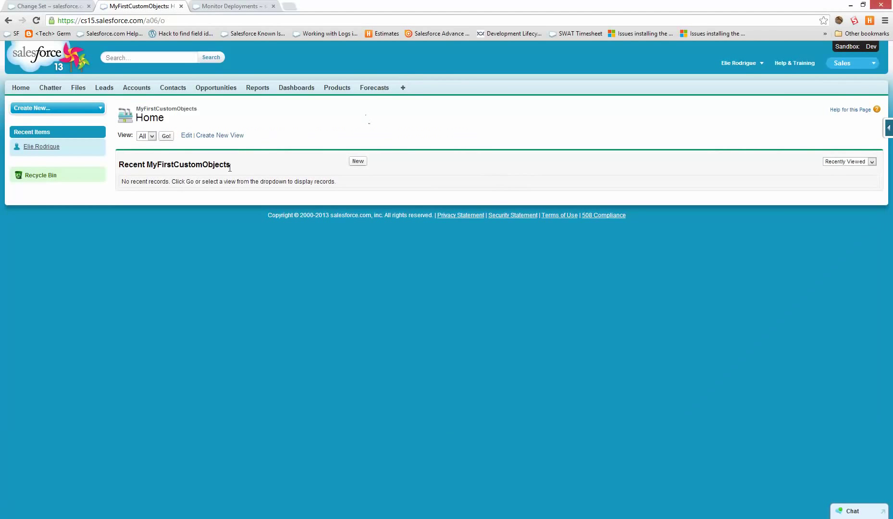
left_click(358, 161)
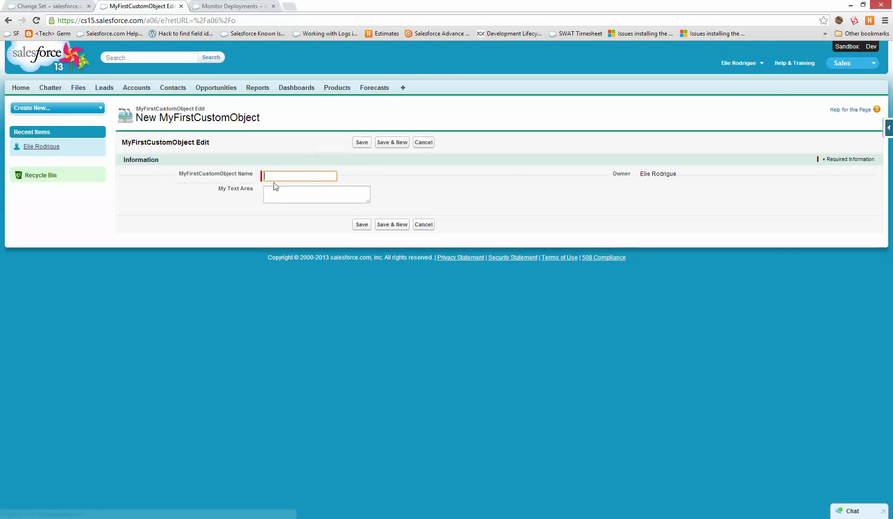
left_click(289, 176)
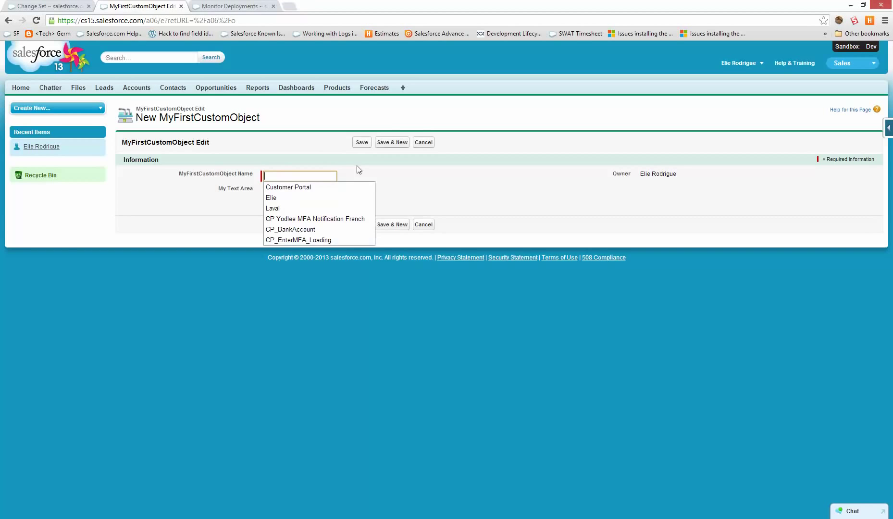
type("test")
left_click(362, 142)
Rename the record inline to '123' and save it.
double_click(293, 171)
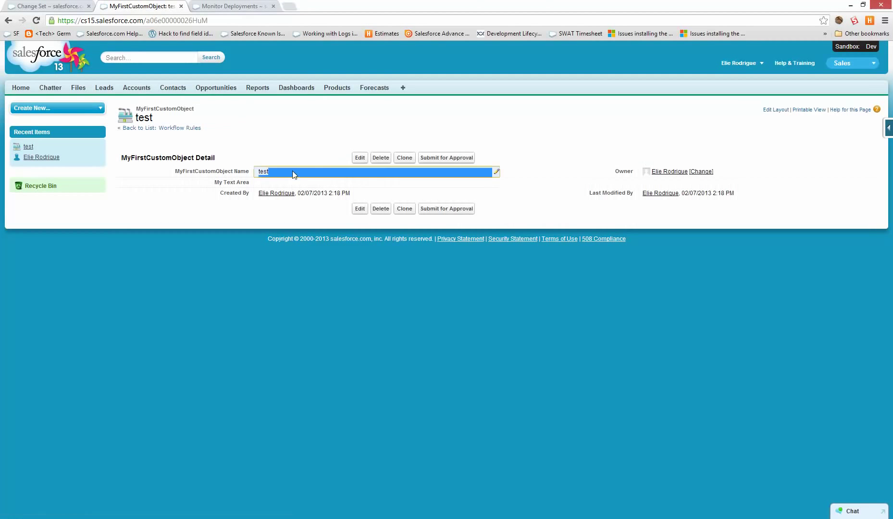
type("123")
left_click(359, 159)
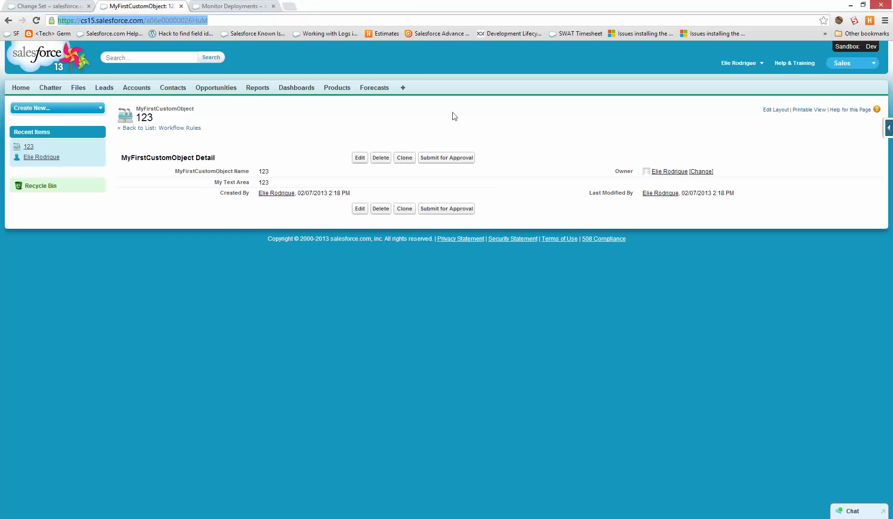
left_click(263, 88)
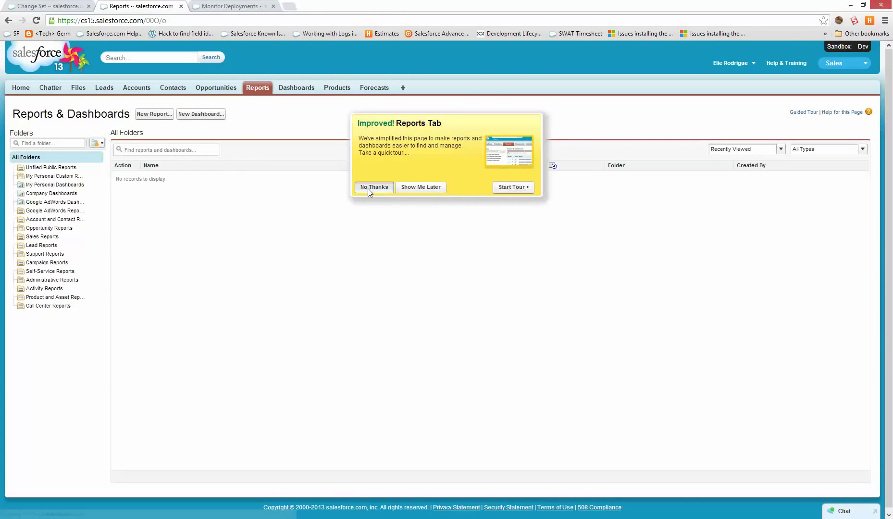
Start a new report and browse the report type categories, searching then clearing the search.
left_click(369, 188)
left_click(159, 117)
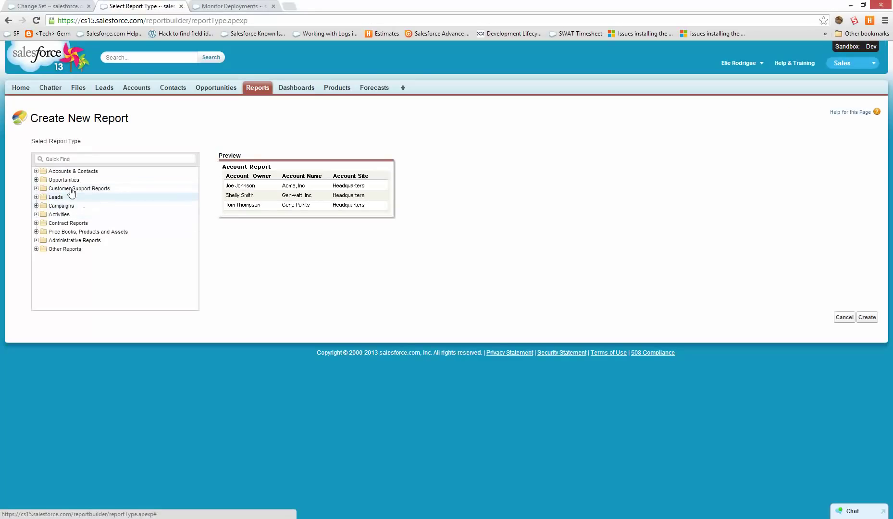
left_click(81, 251)
left_click(36, 249)
scroll(97, 260, "down", 2)
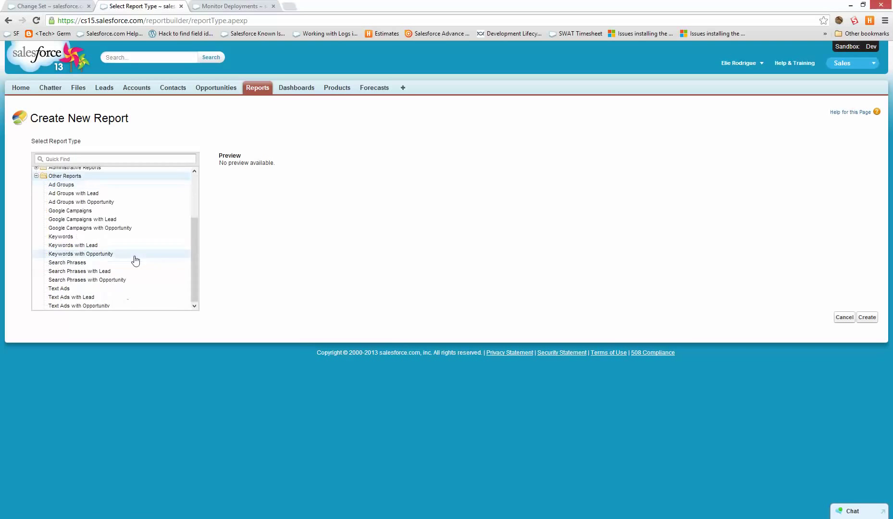
left_click(143, 158)
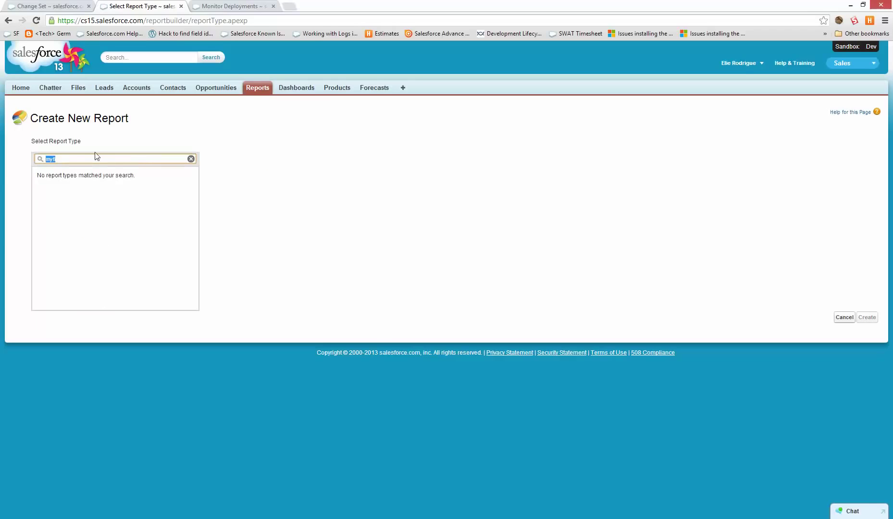
left_click(77, 160)
key("BackSpace")
key("BackSpace")
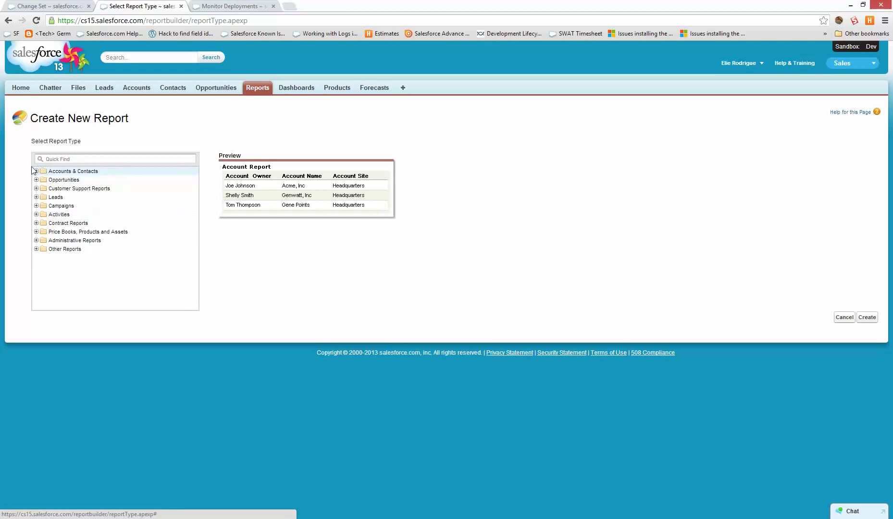
Create an Accounts-type report and add the Account Owner field.
left_click(36, 171)
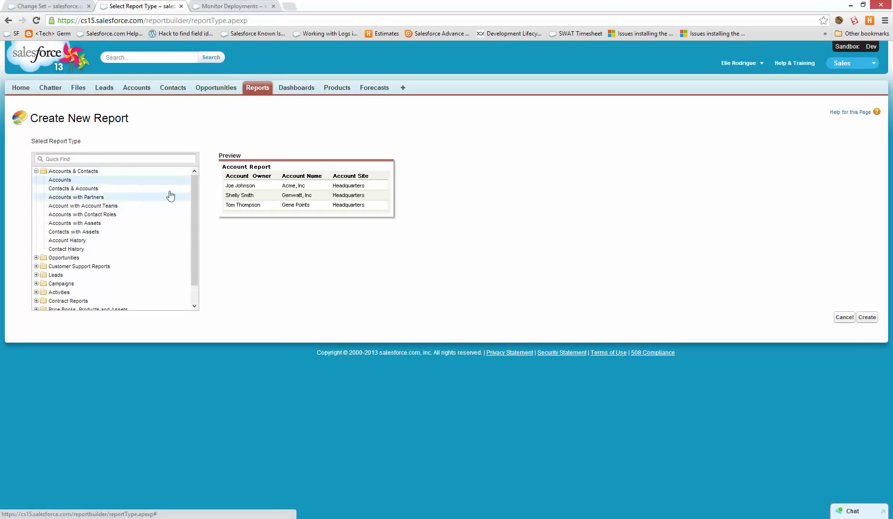
left_click(867, 318)
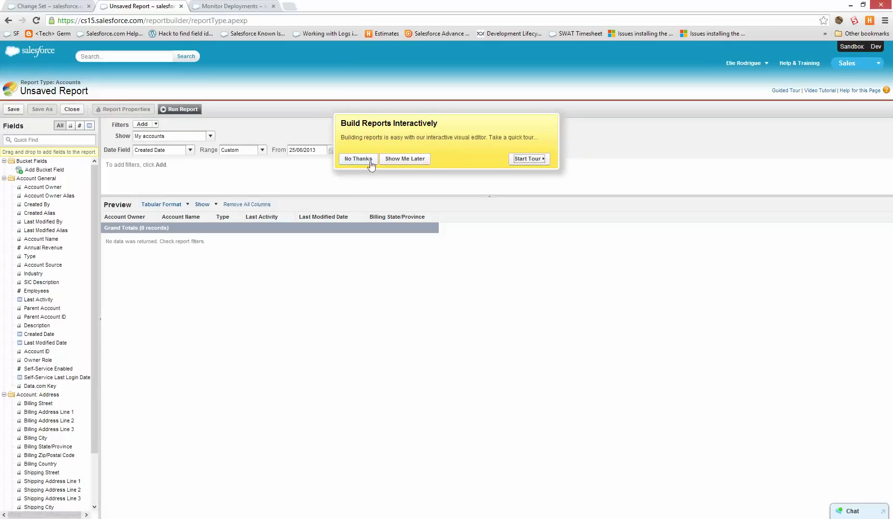
left_click(355, 164)
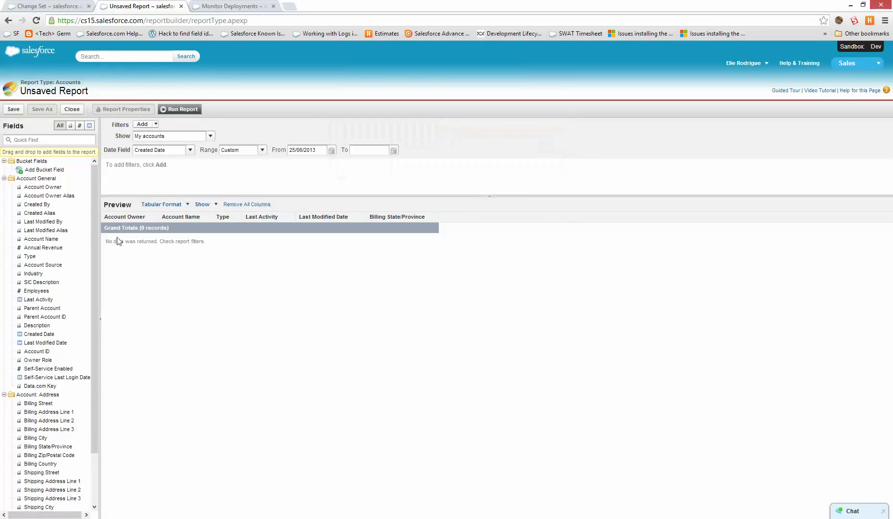
left_click_drag(45, 188, 118, 219)
Name the new report 'Account report'.
left_click(16, 110)
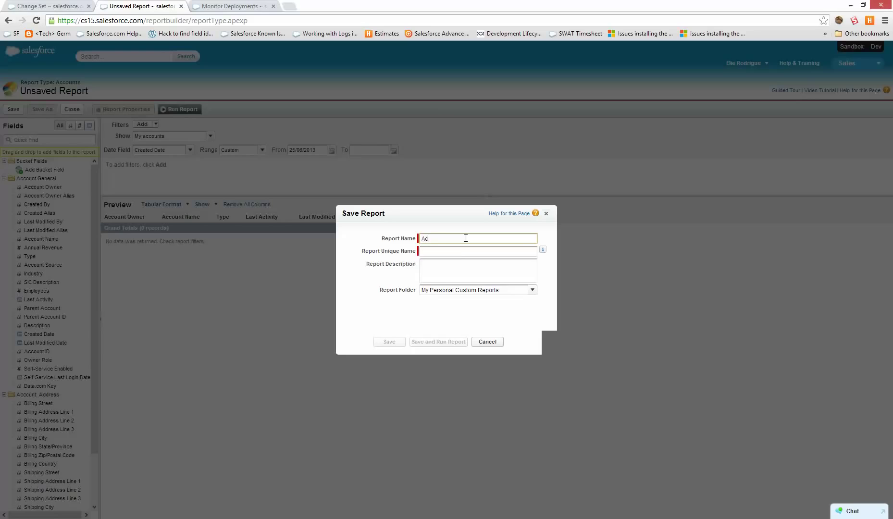
type("Account report")
key("Tab")
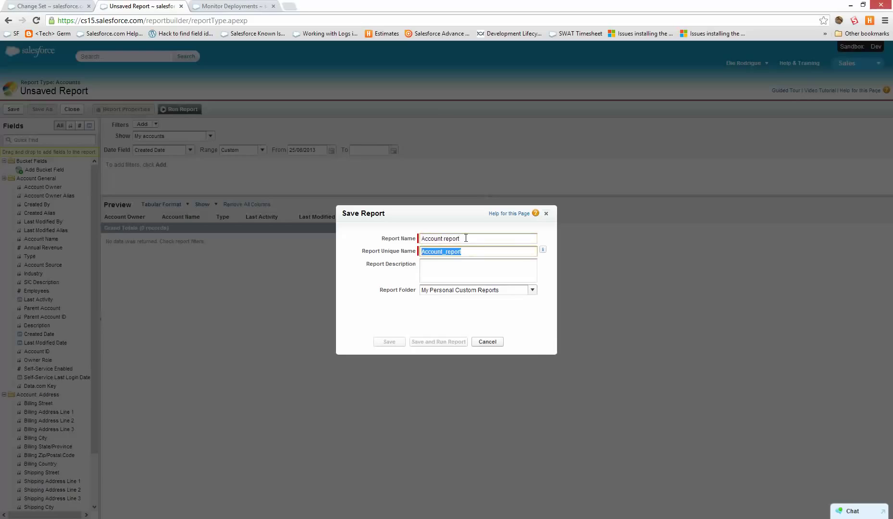
File the report in Unfiled Public Reports, save it, and run it.
left_click(501, 291)
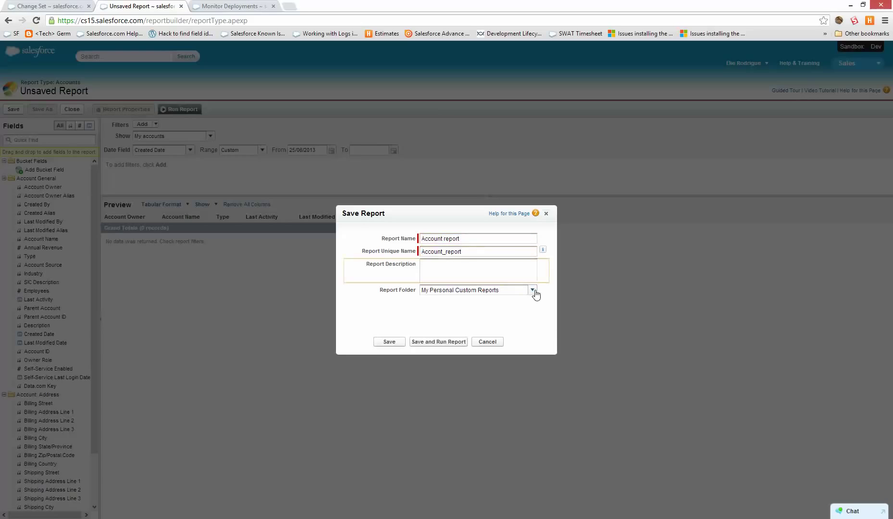
left_click(532, 290)
left_click_drag(524, 286, 399, 289)
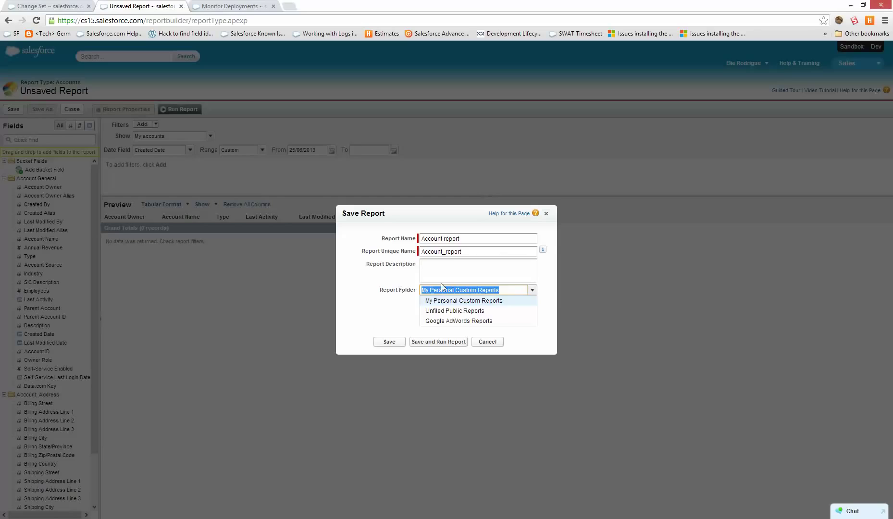
type("My Report Folder")
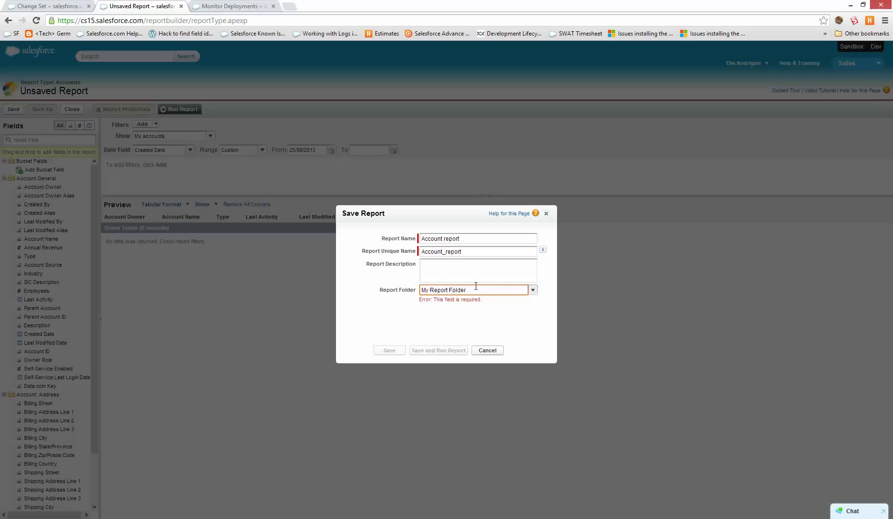
left_click_drag(476, 286, 434, 295)
type("M")
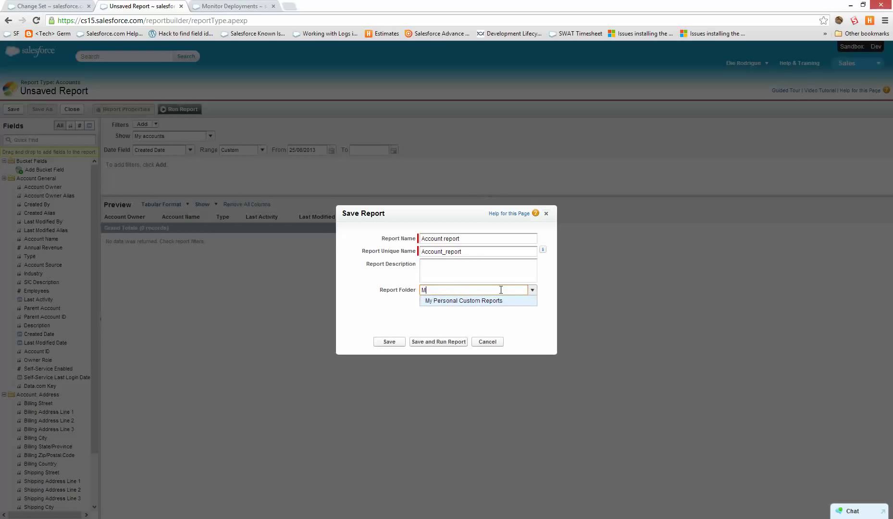
left_click(531, 290)
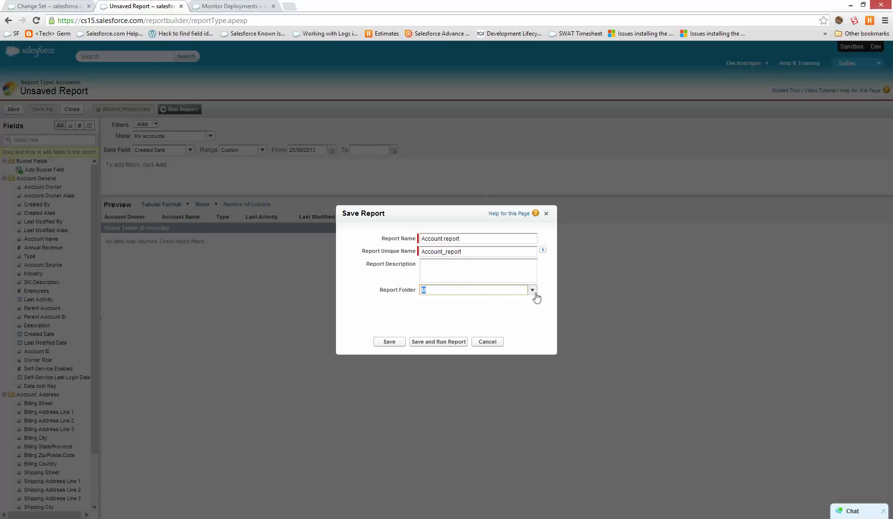
left_click(534, 292)
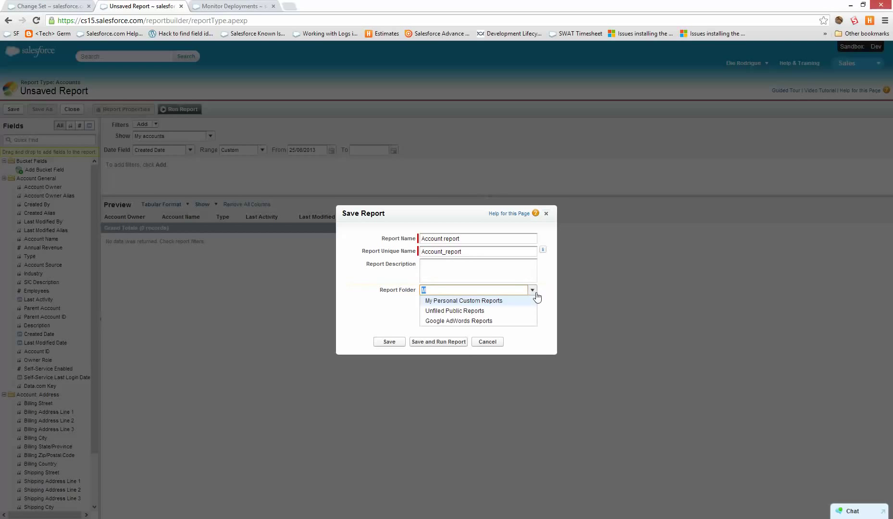
left_click(460, 311)
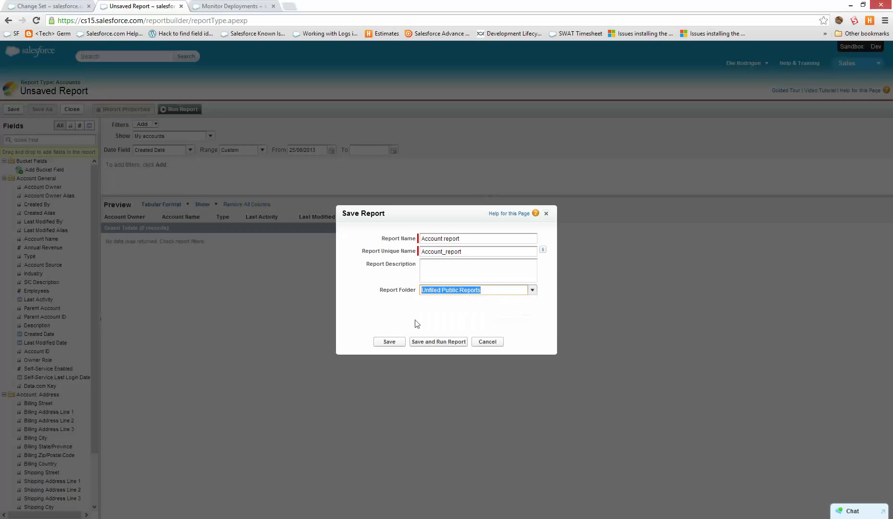
left_click(394, 342)
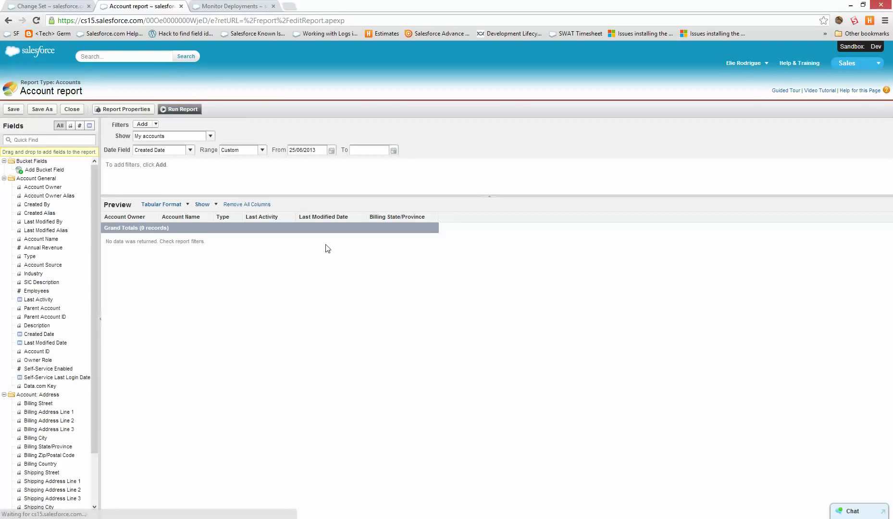
left_click(179, 109)
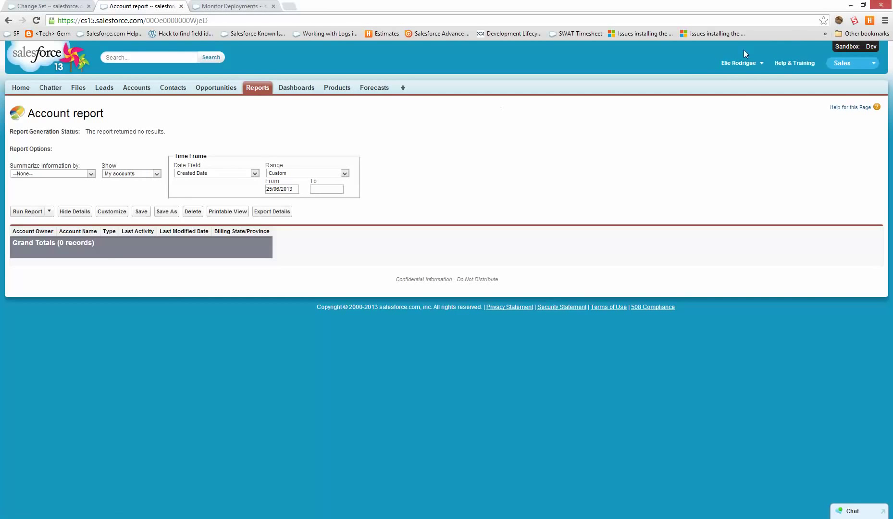
Open the Developer Console from the Apex Triggers setup page.
left_click(737, 62)
left_click(719, 102)
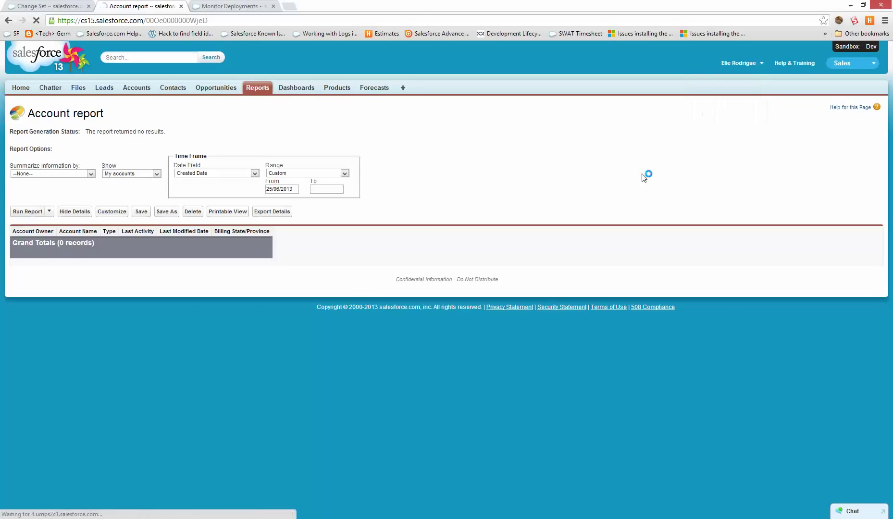
left_click(28, 293)
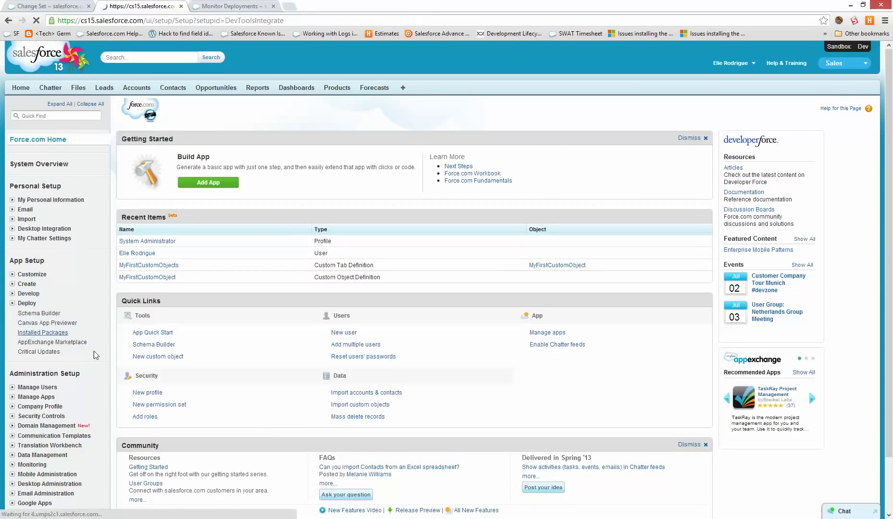
left_click(44, 311)
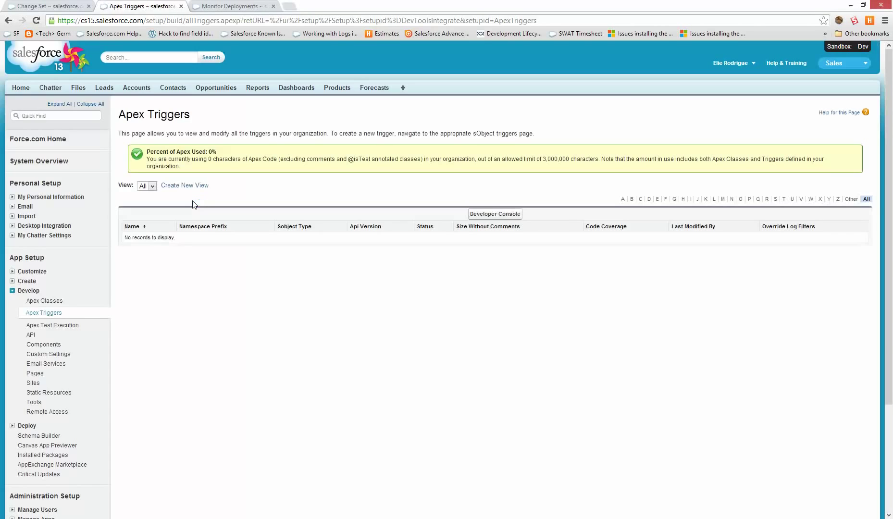
left_click(482, 222)
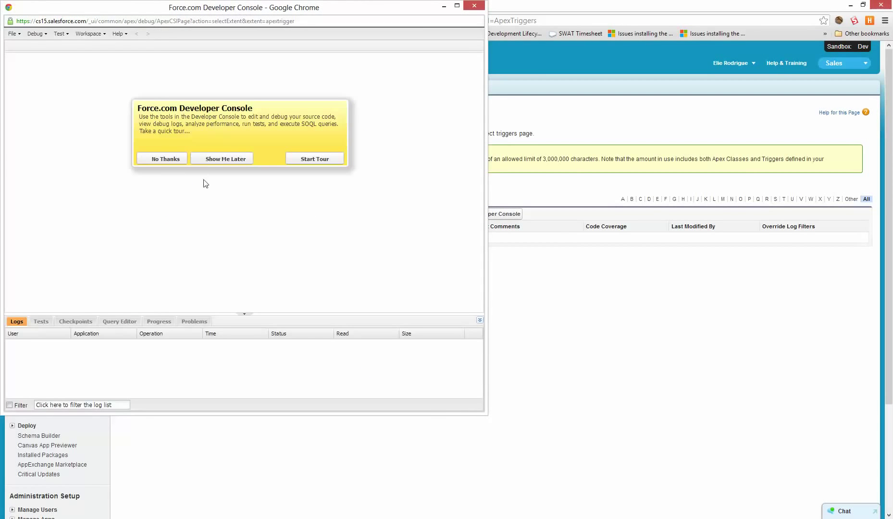
left_click(162, 160)
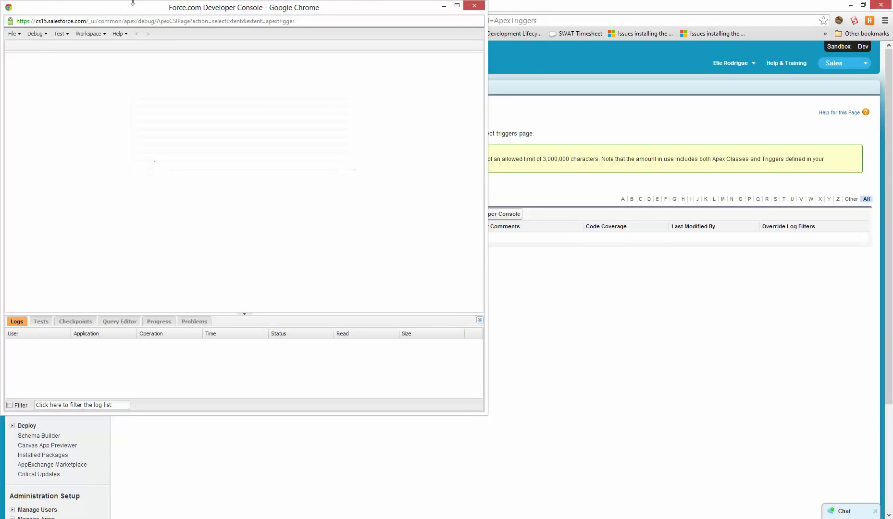
Create a new Apex trigger named MyFirstTrigger on MyFirstCustomObject.
left_click(12, 33)
left_click(120, 55)
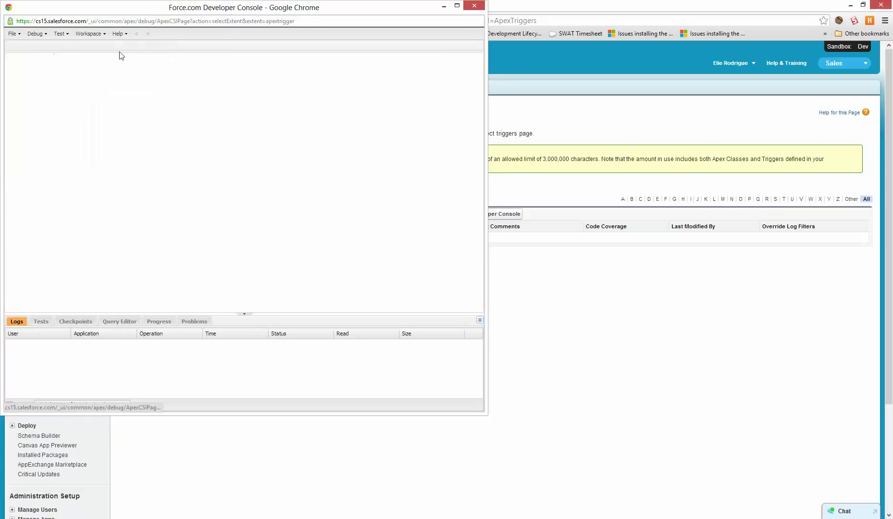
left_click(13, 33)
mouse_move(52, 47)
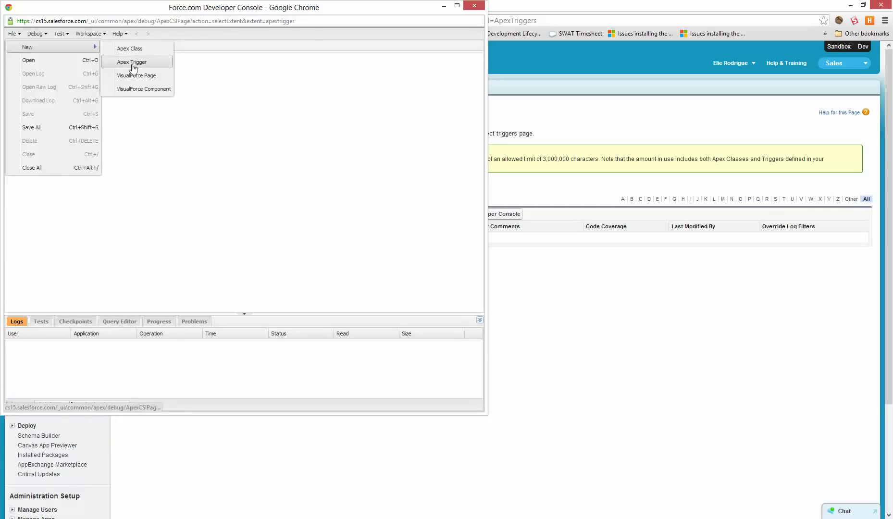
left_click(139, 67)
left_click(300, 206)
left_click(300, 205)
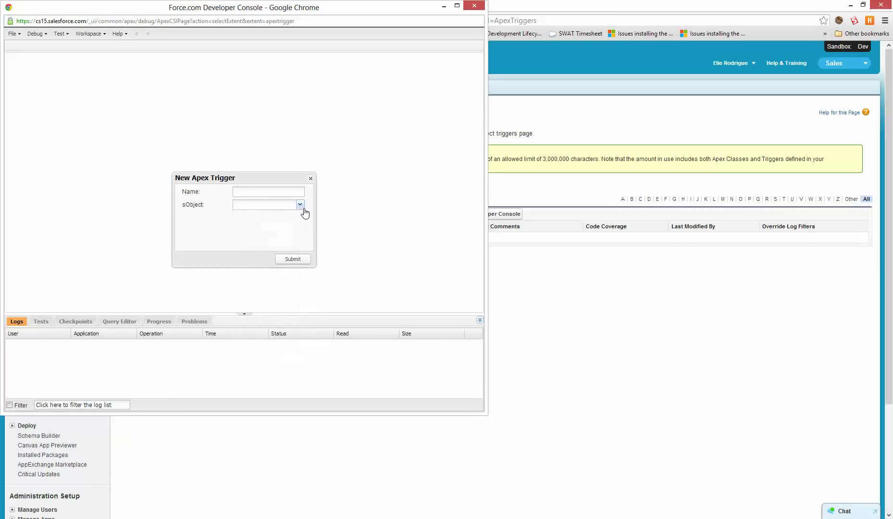
left_click(301, 204)
left_click_drag(301, 246, 301, 294)
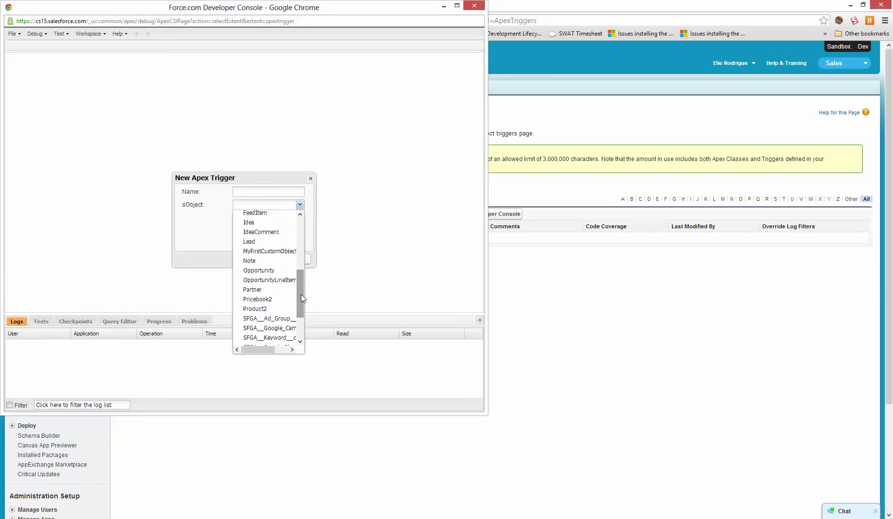
left_click(278, 250)
left_click(248, 190)
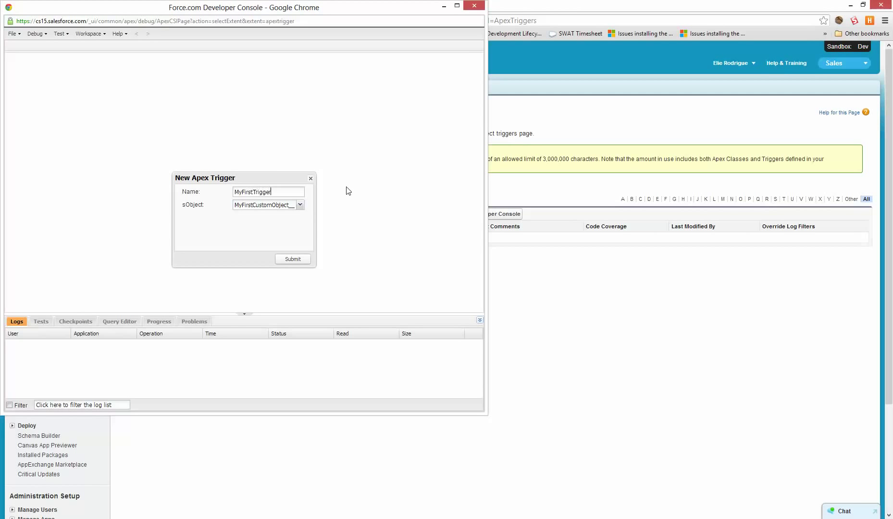
type("MyFirstTrigger")
left_click(287, 260)
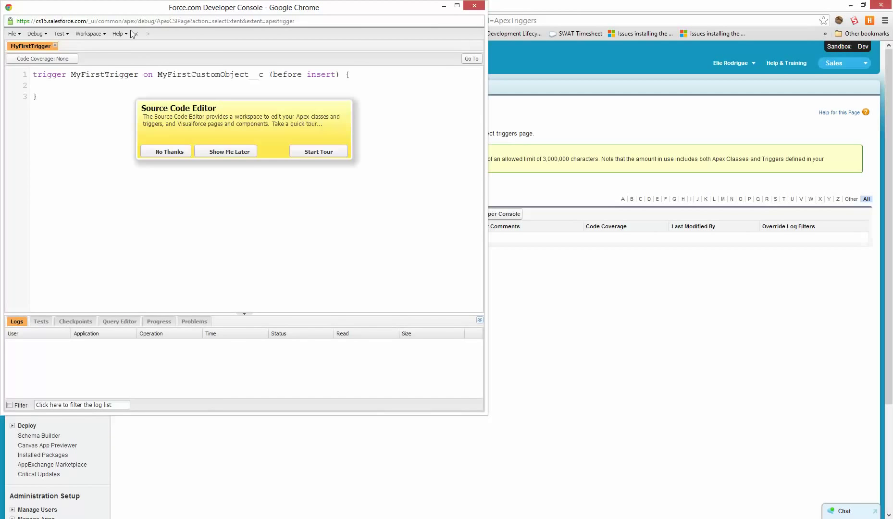
left_click(169, 152)
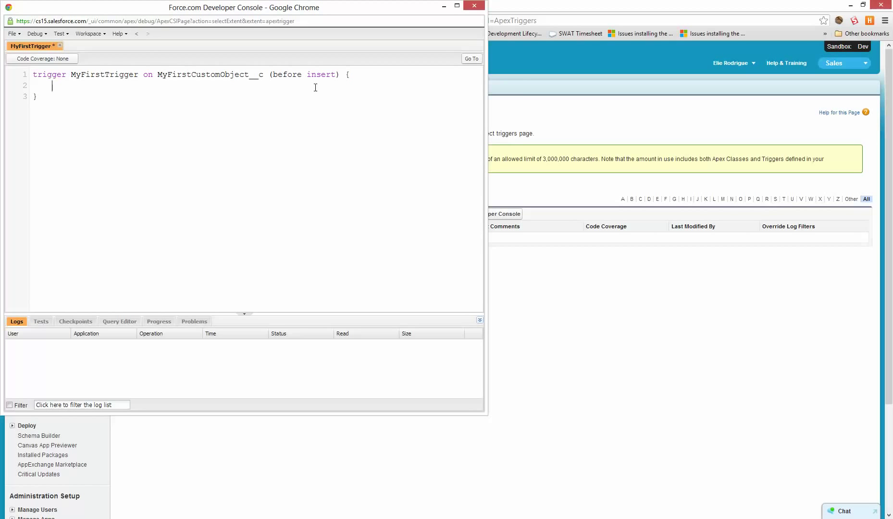
Open the MyFirstCustomObject definition page alongside the console.
left_click_drag(313, 10, 892, 96)
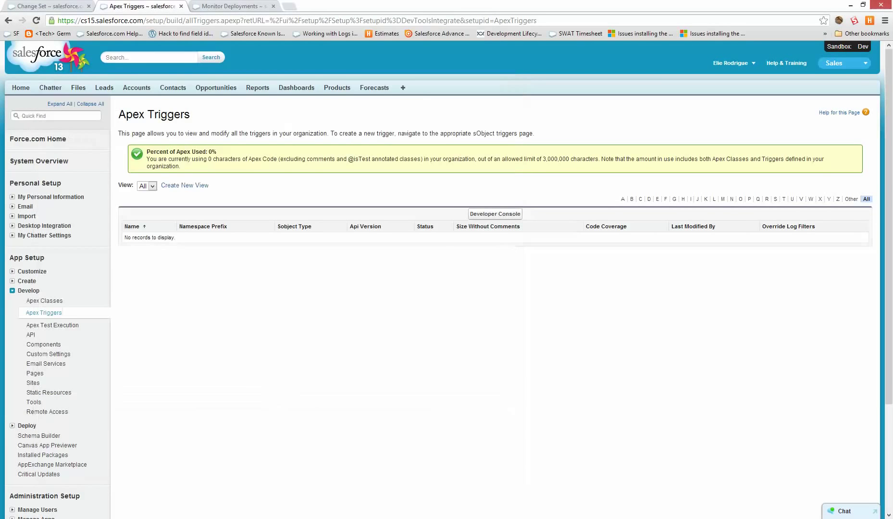
left_click(27, 282)
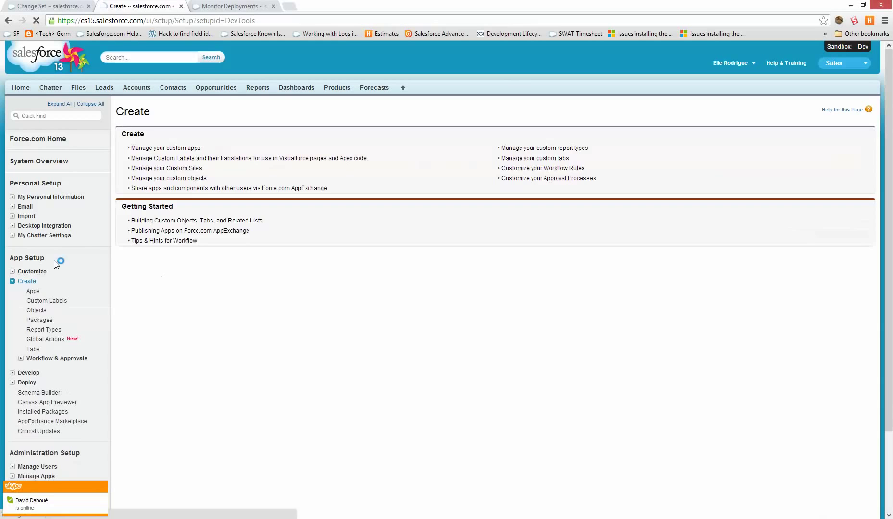
left_click(37, 313)
left_click(189, 231)
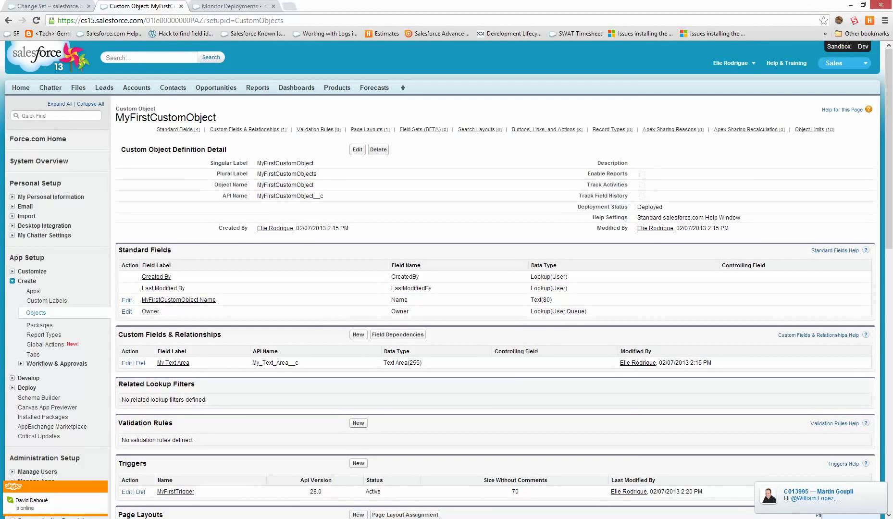
Write the before-insert code setting My_Text_Area__c to 'Just been inserted' and save it.
left_click_drag(0, 69, 609, 59)
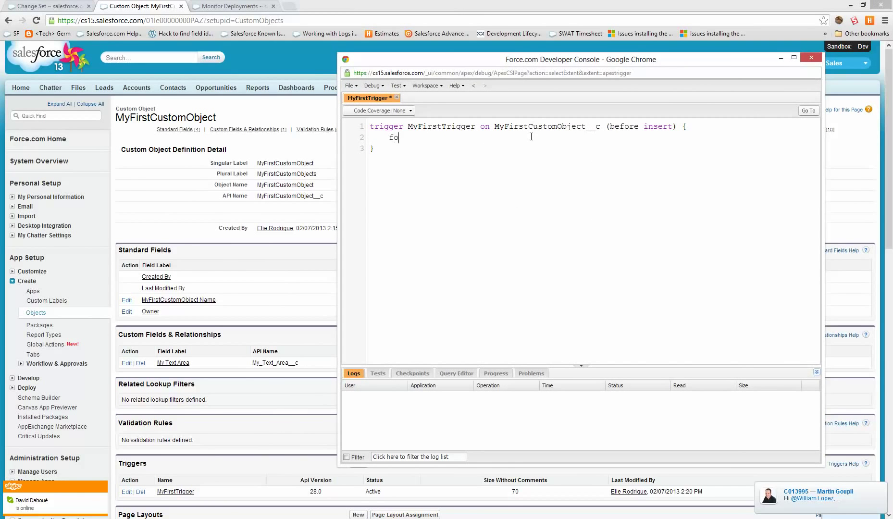
type("r(MyF")
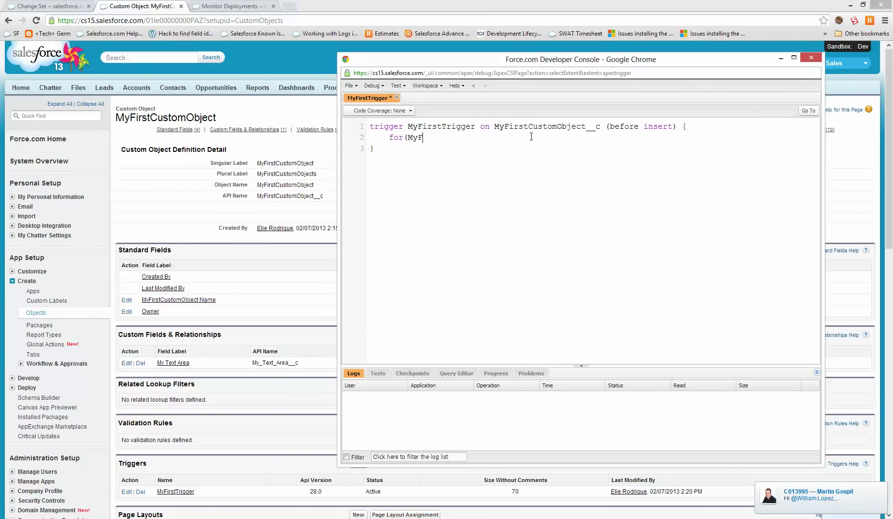
type("irstCustomObject__c c : T")
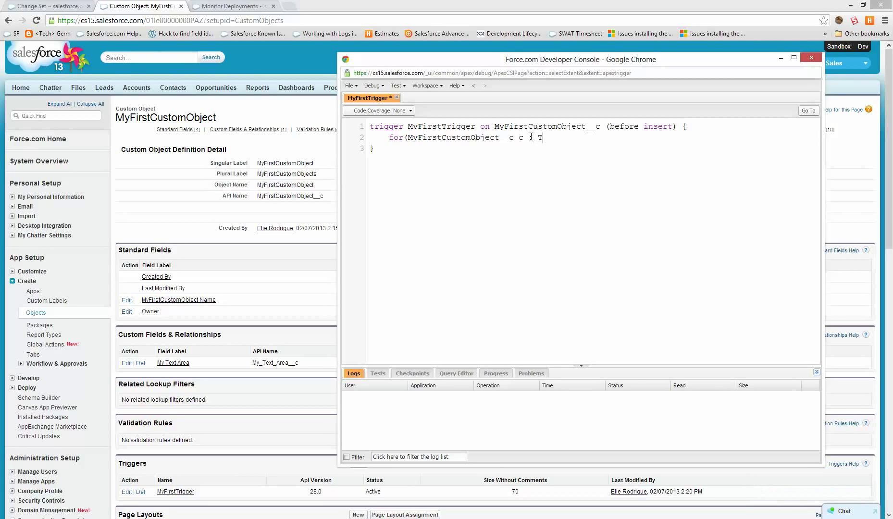
type("rigger.new")
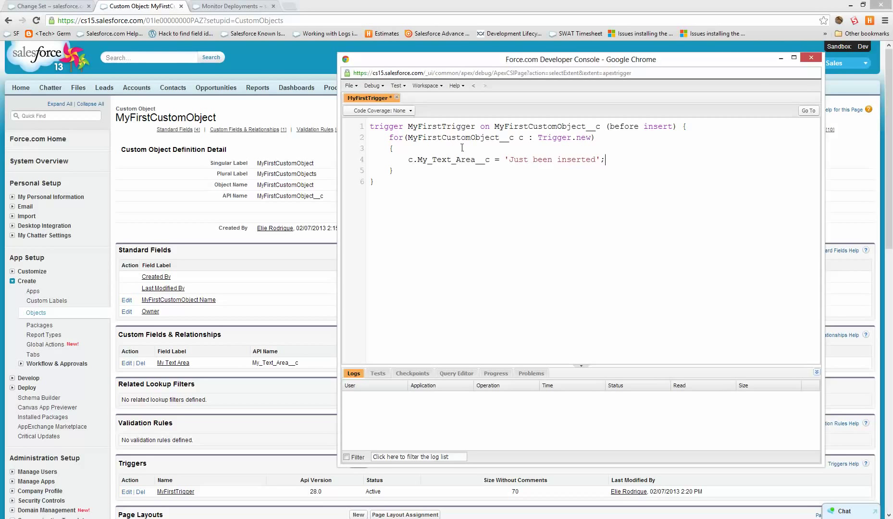
key("ctrl+s")
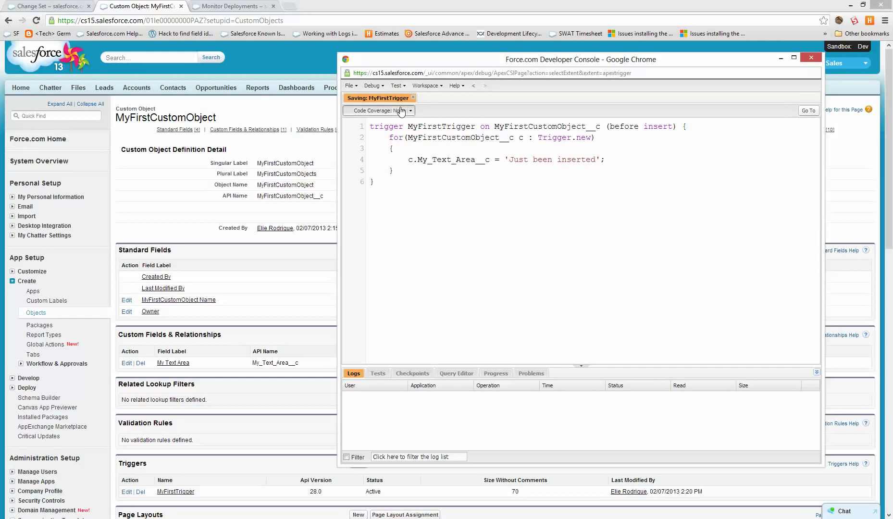
left_click(537, 272)
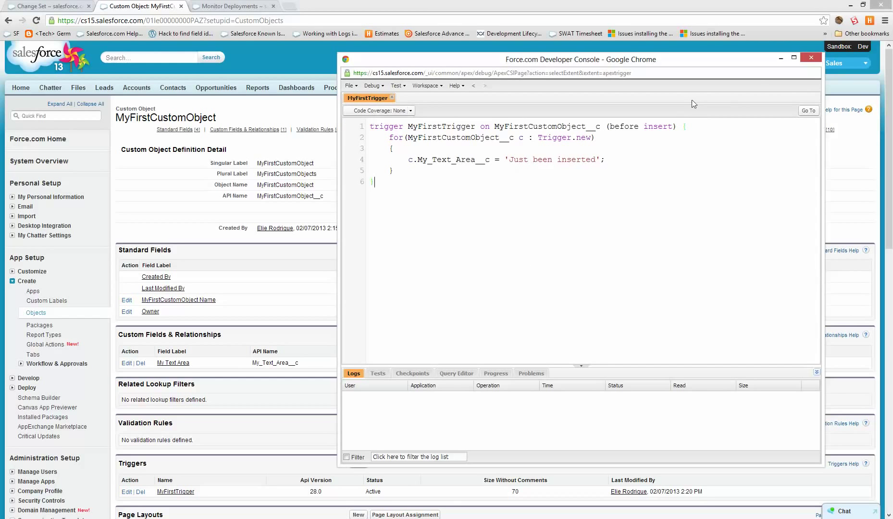
Close the console and create a MyFirstCustomObject record named 'abc'.
left_click(811, 56)
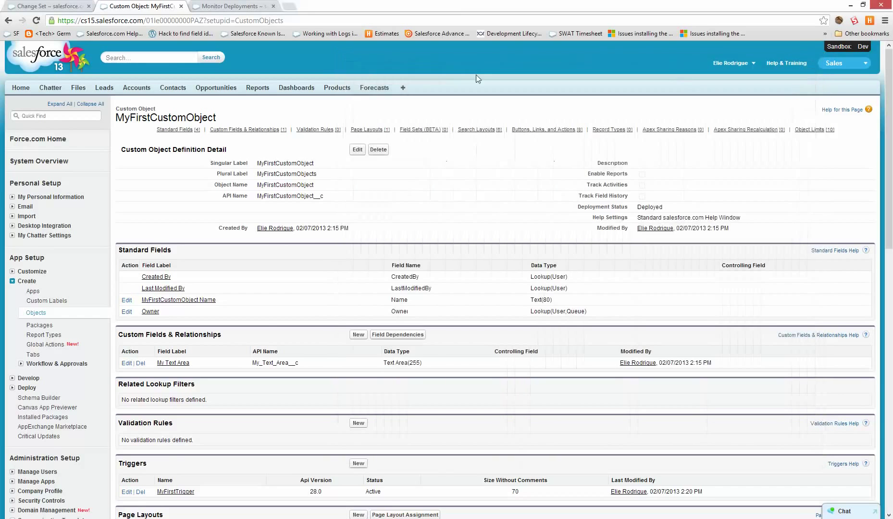
left_click(403, 87)
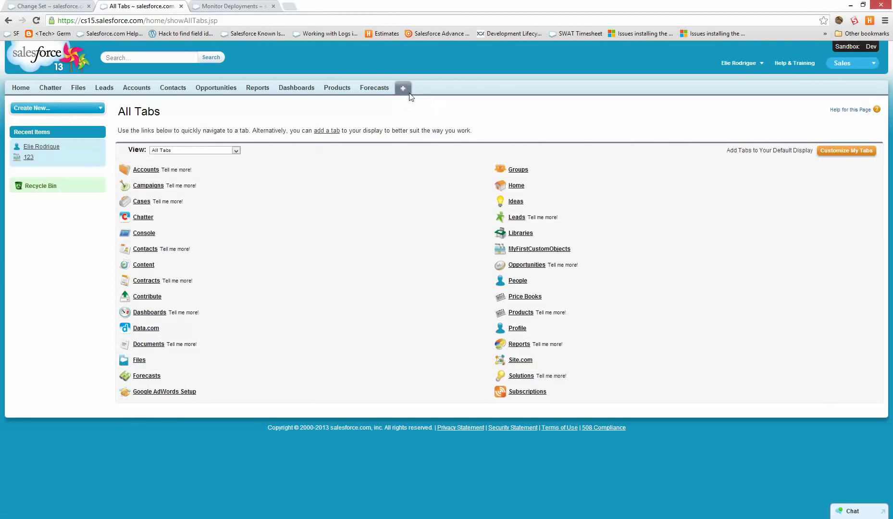
left_click(560, 250)
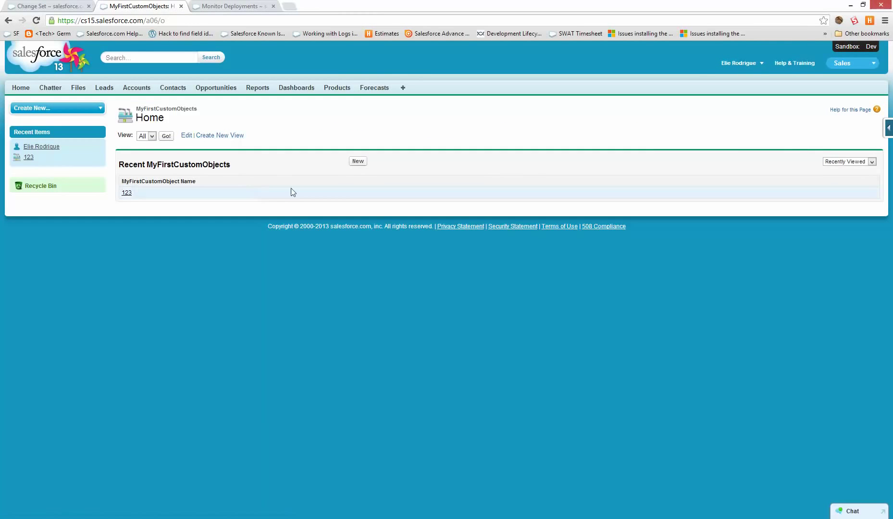
left_click(357, 162)
type("abc")
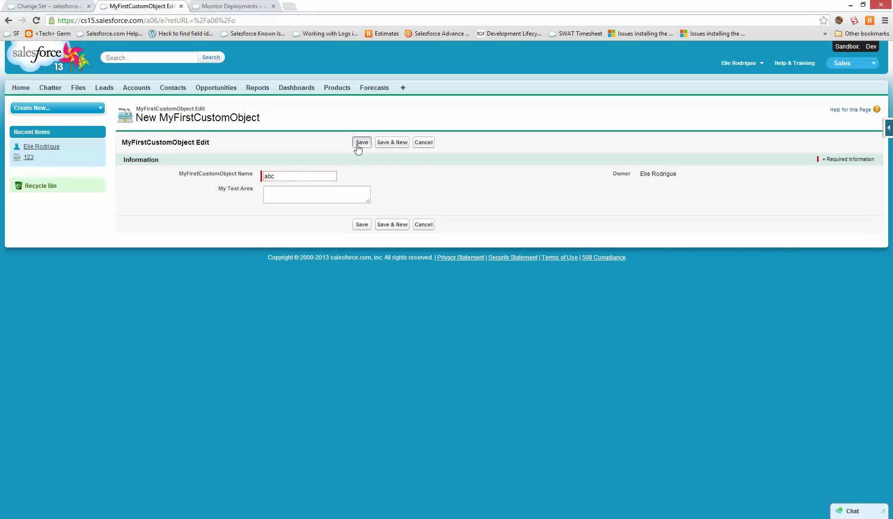
left_click(360, 142)
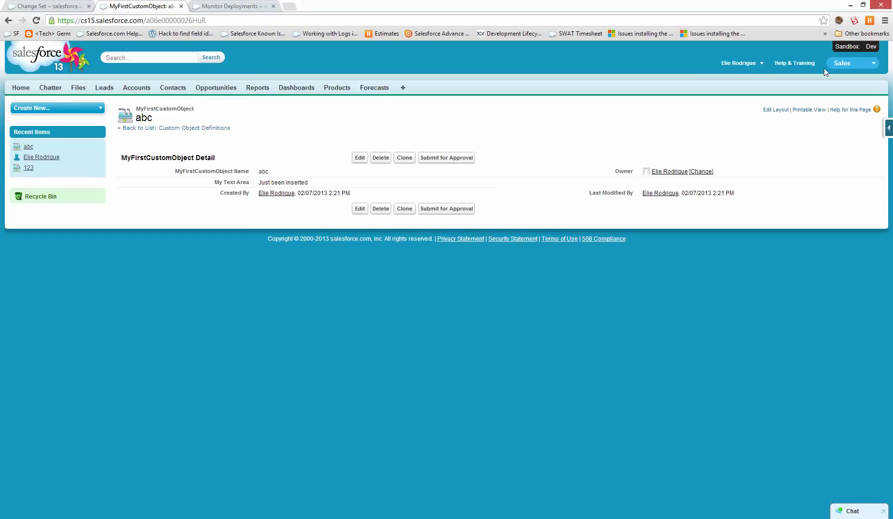
Go to Setup > Deploy > Outbound Change Sets and continue past the introduction.
left_click(745, 62)
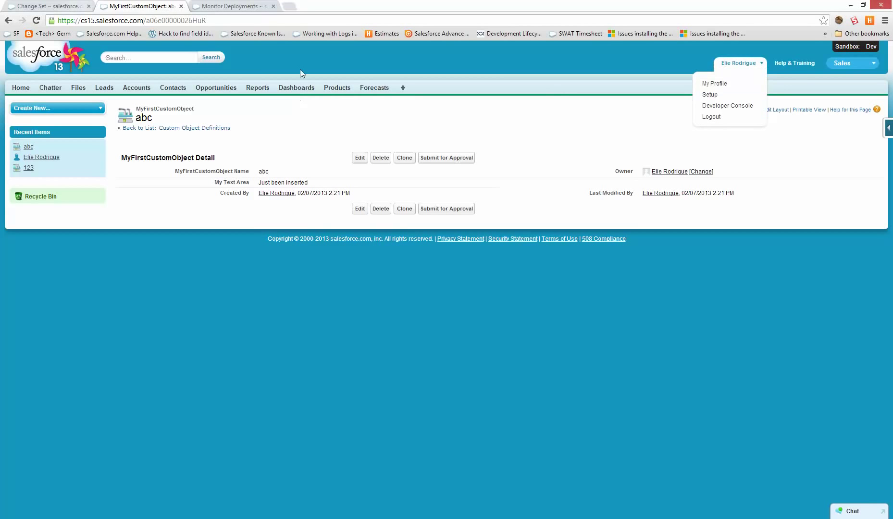
left_click(740, 94)
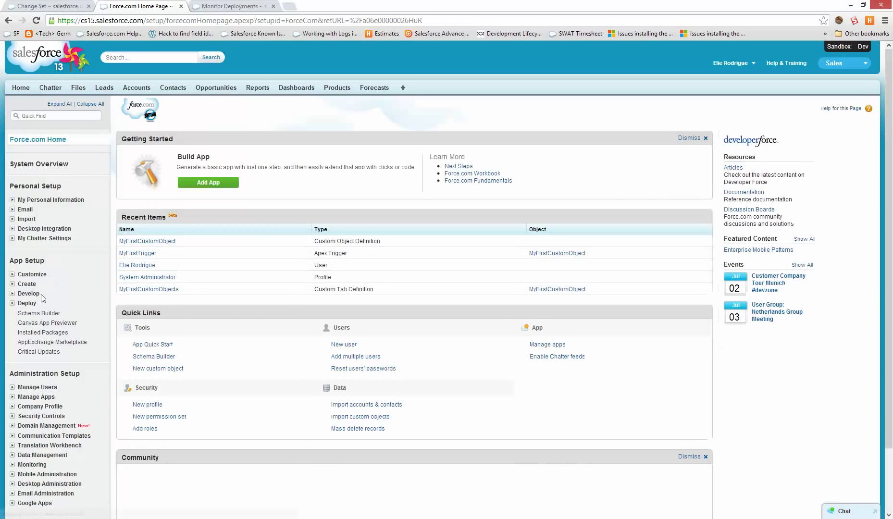
left_click(27, 302)
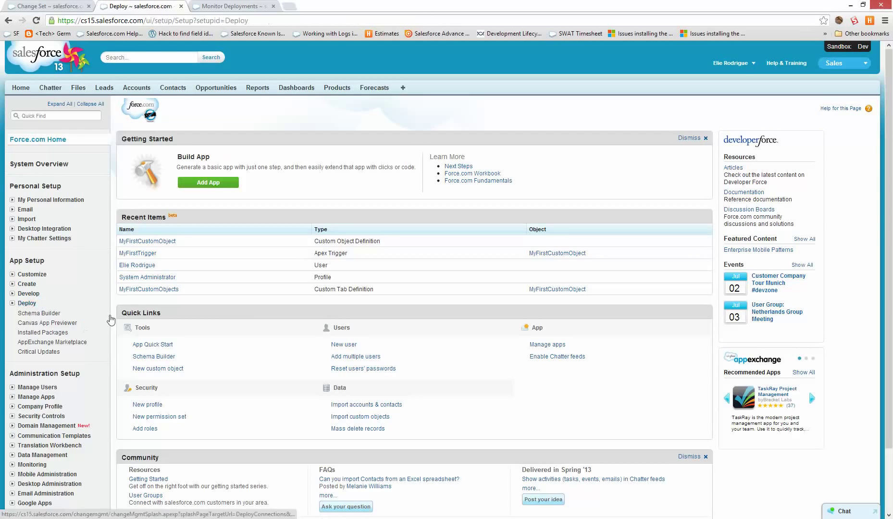
left_click(72, 323)
scroll(317, 367, "down", 2)
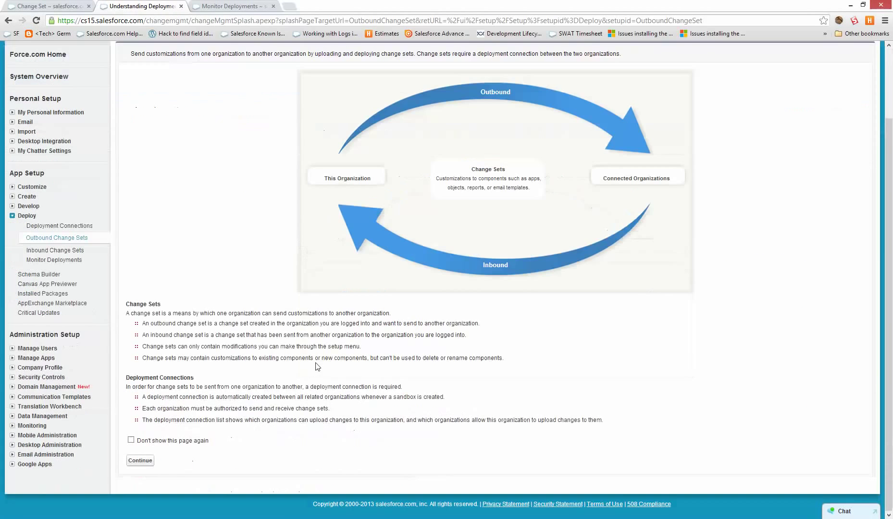
left_click(140, 461)
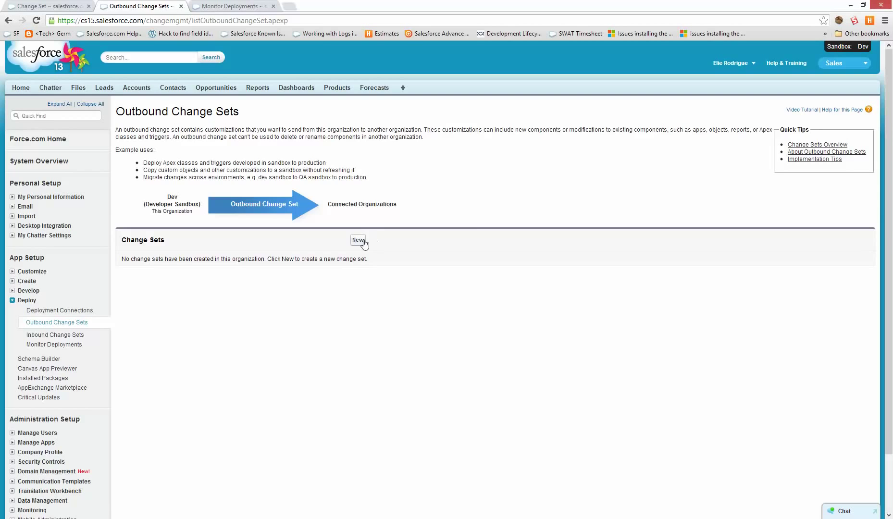
Create a new outbound change set named 'Trigger and Report'.
left_click(361, 241)
left_click(318, 168)
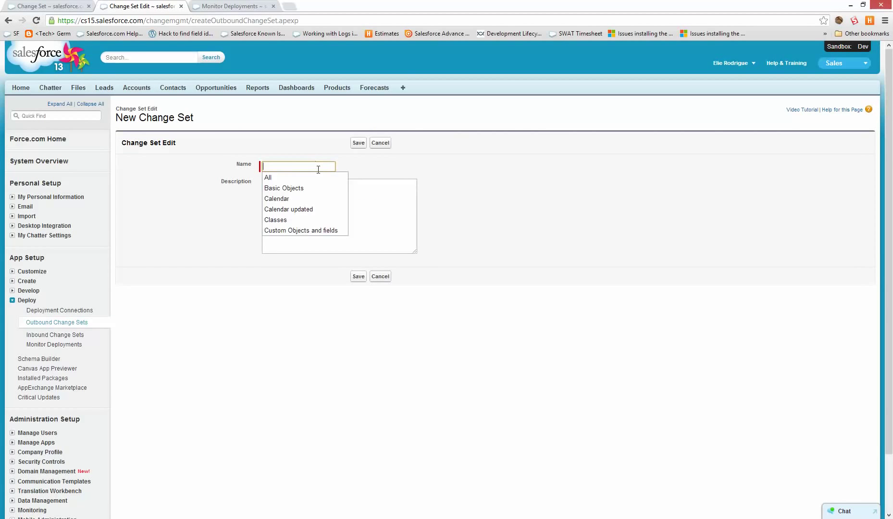
type("RT")
type("Trigger and Report")
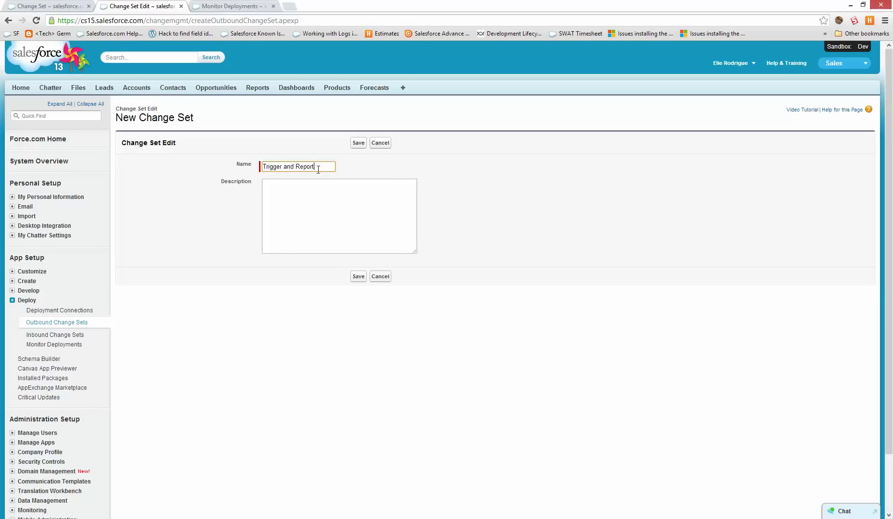
left_click(358, 144)
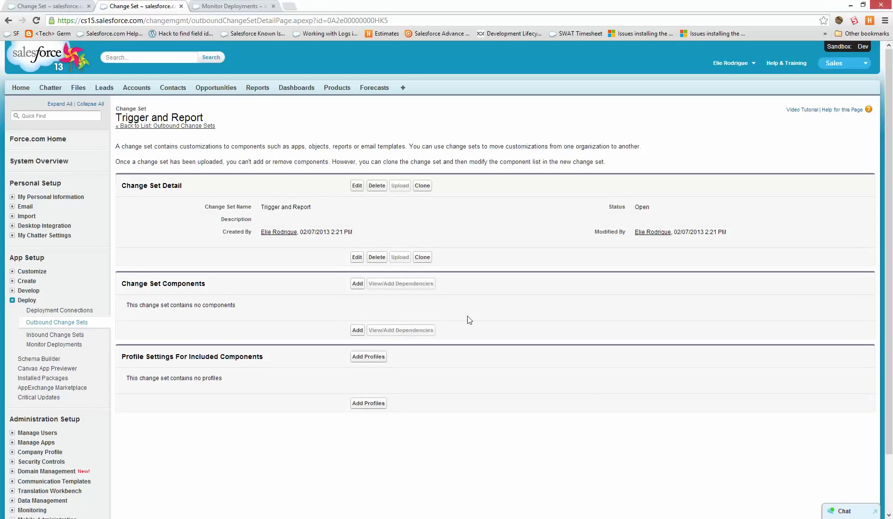
Add the MyFirstTrigger Apex trigger to the change set.
left_click(356, 284)
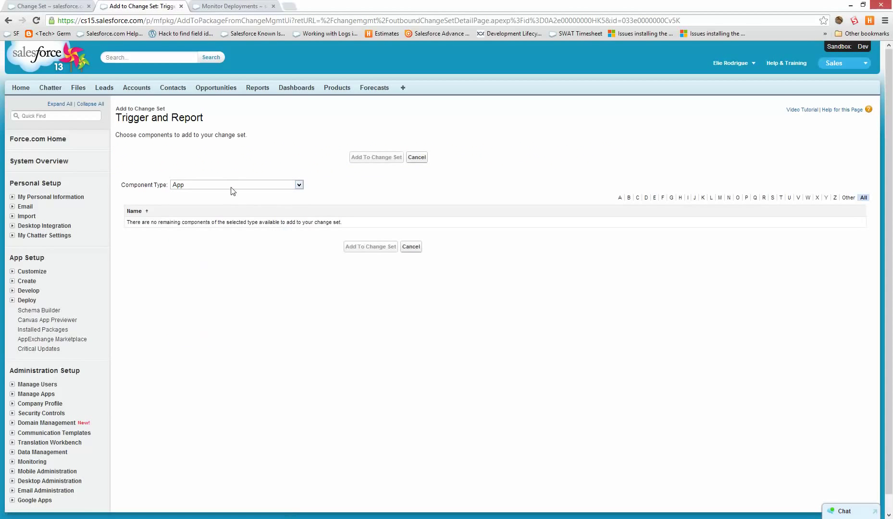
left_click(232, 186)
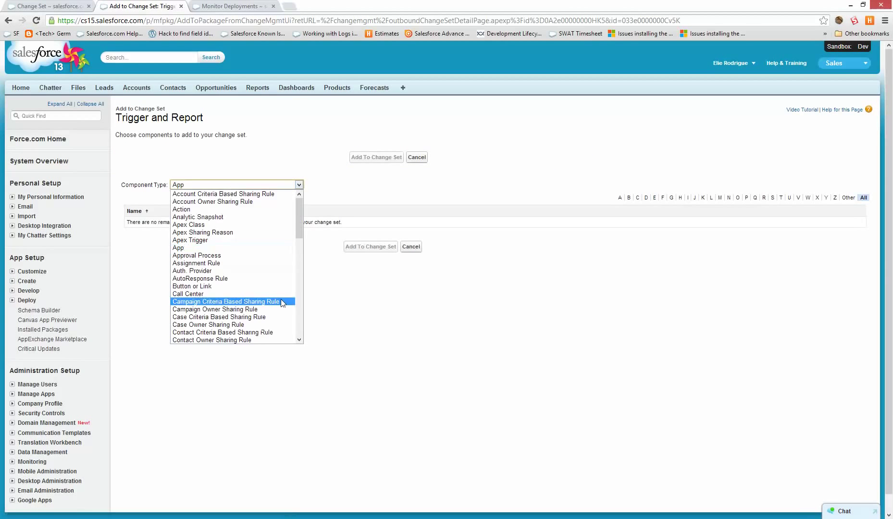
left_click(245, 240)
left_click(132, 222)
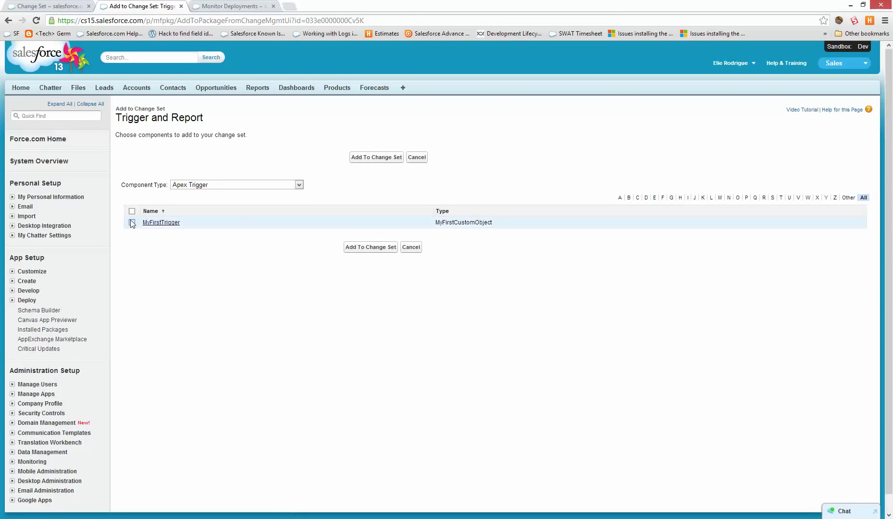
left_click(367, 158)
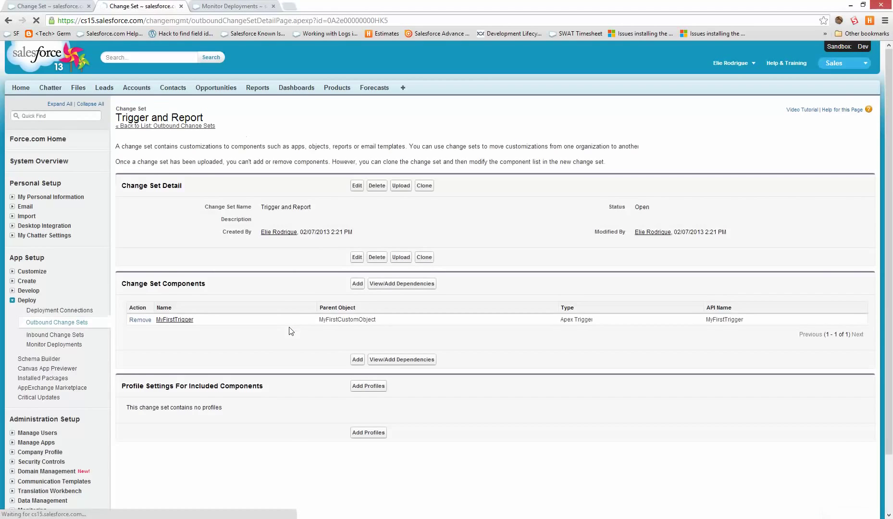
Add the Account report to the change set.
left_click(357, 284)
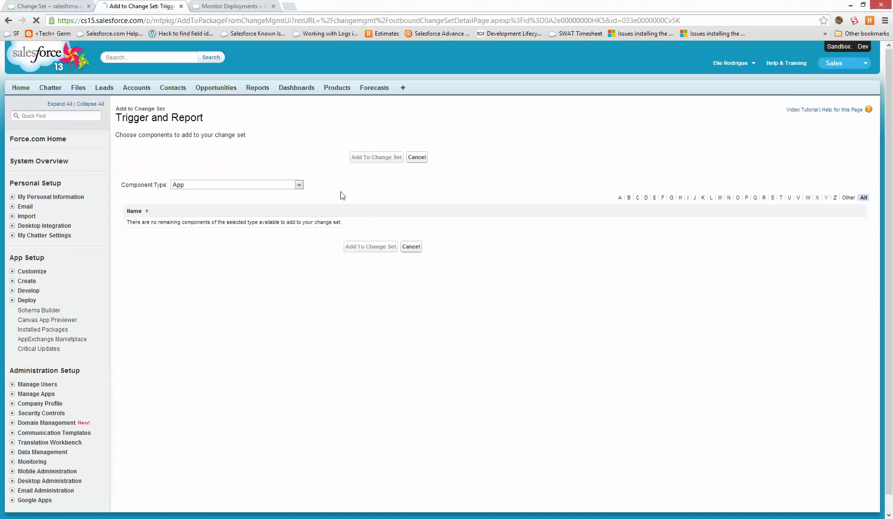
left_click(299, 185)
scroll(231, 288, "down", 12)
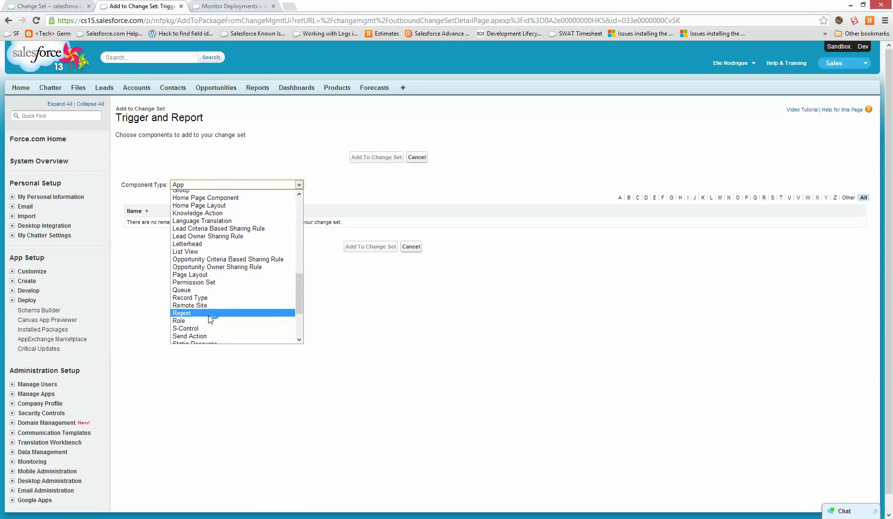
left_click(213, 314)
scroll(288, 264, "down", 2)
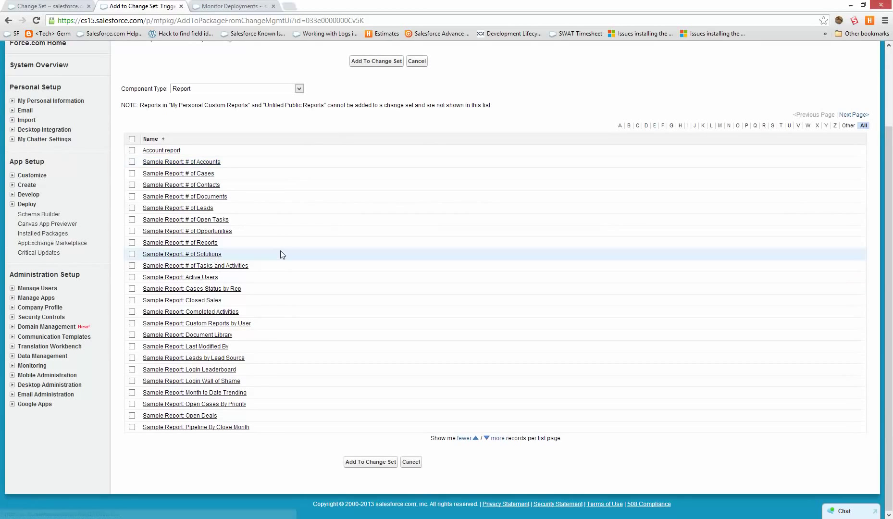
left_click(132, 150)
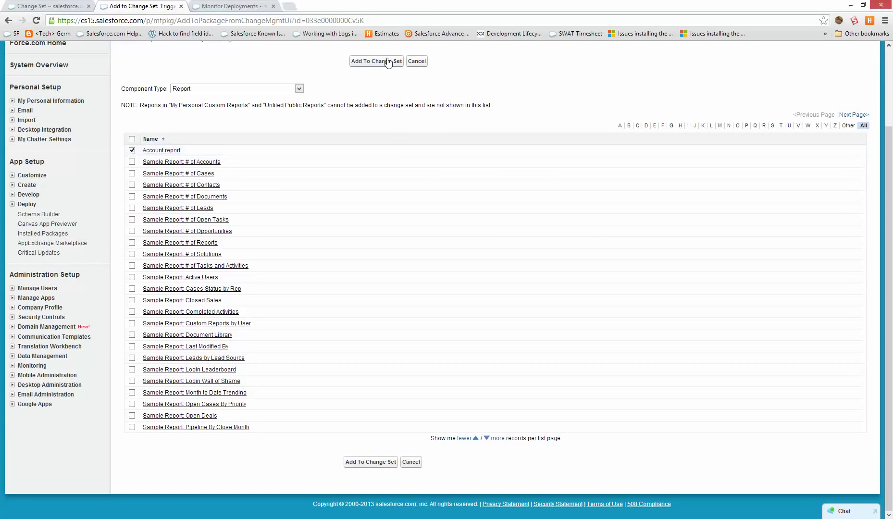
left_click(389, 61)
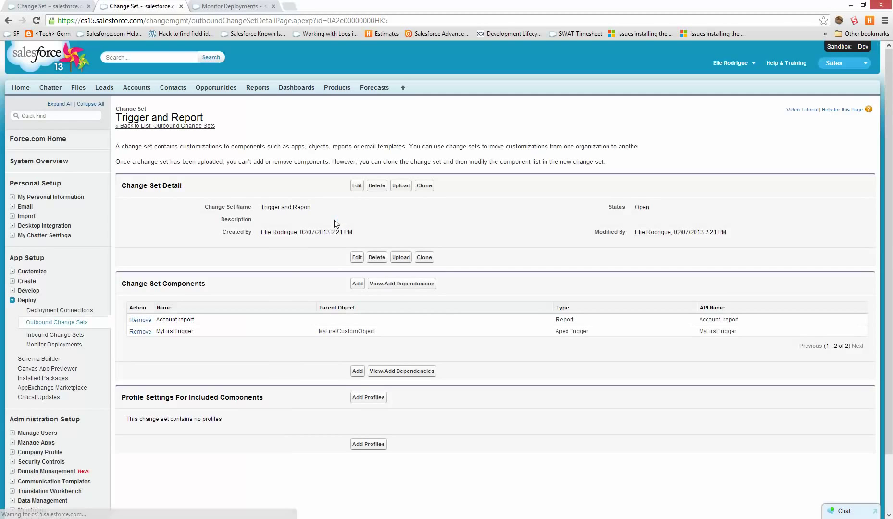
Skip adding dependencies, attempt the upload, and highlight the not-authorized error.
left_click(386, 288)
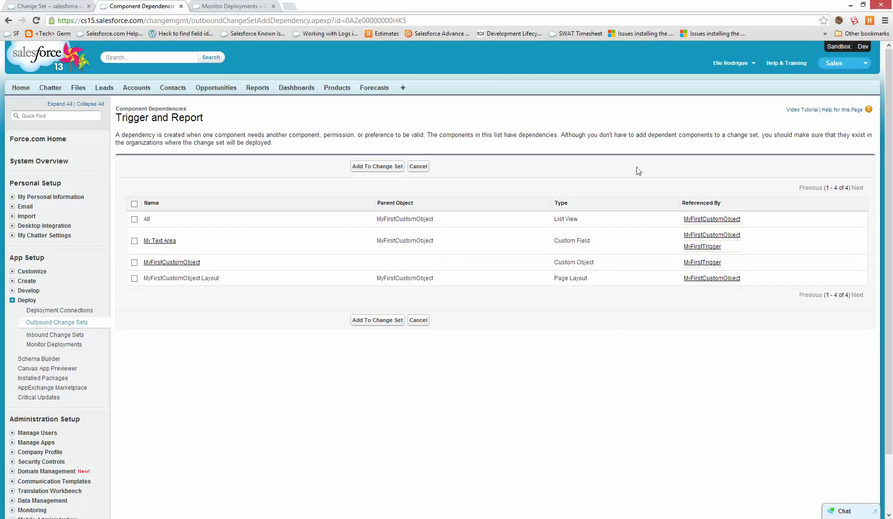
left_click(426, 325)
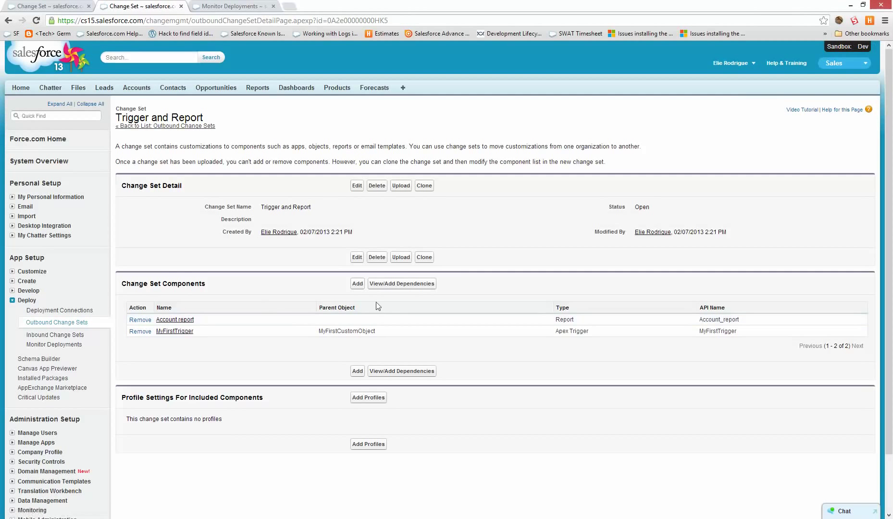
left_click(401, 257)
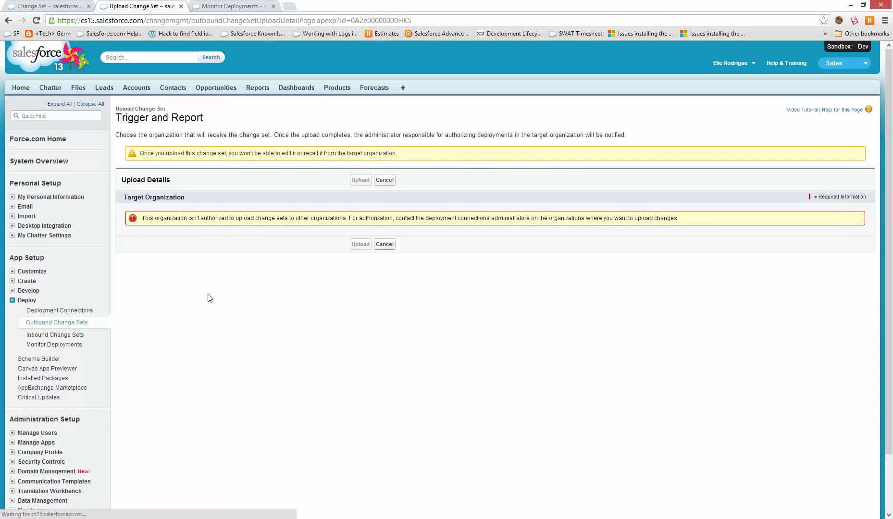
left_click_drag(235, 216, 612, 234)
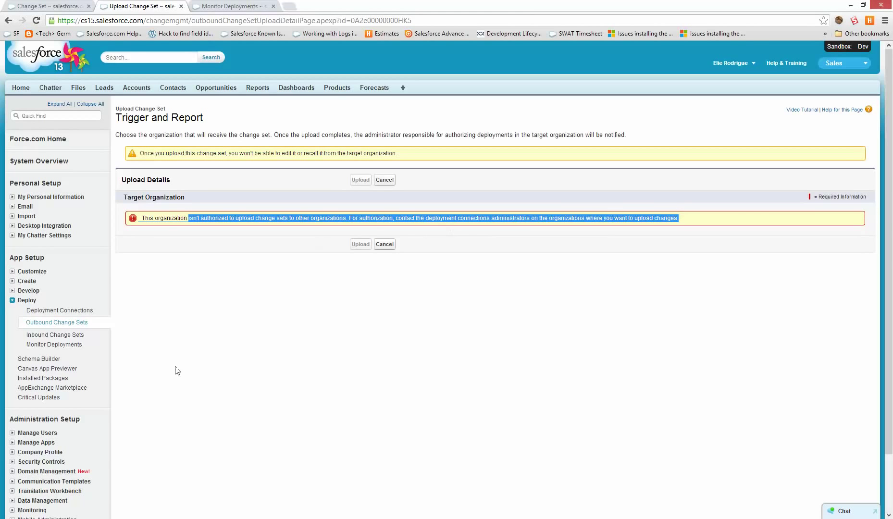
Review the Dev sandbox's deployment connections, noting the one-way Dev-to-Production direction.
left_click(71, 315)
scroll(211, 373, "down", 2)
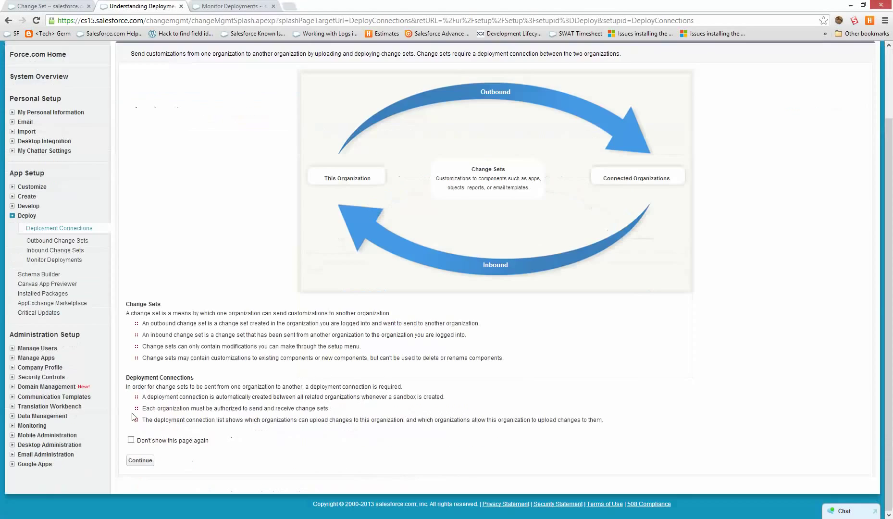
left_click(151, 462)
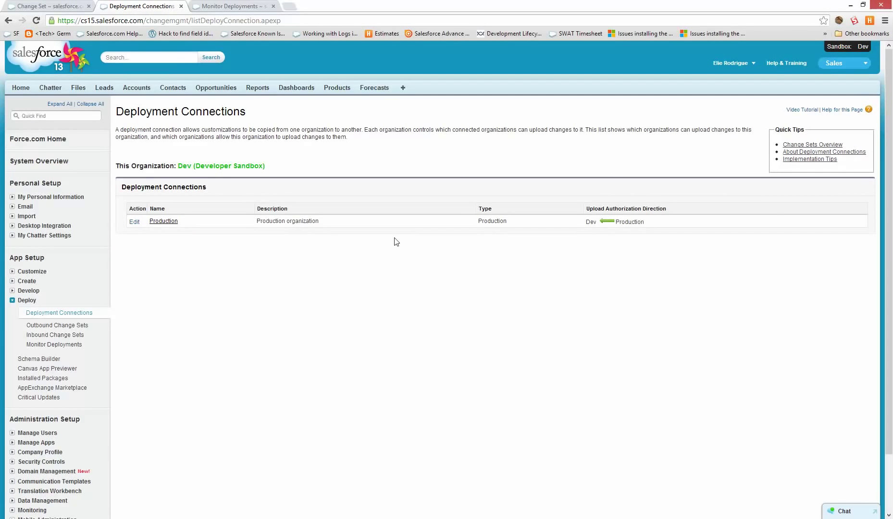
left_click_drag(665, 222, 599, 222)
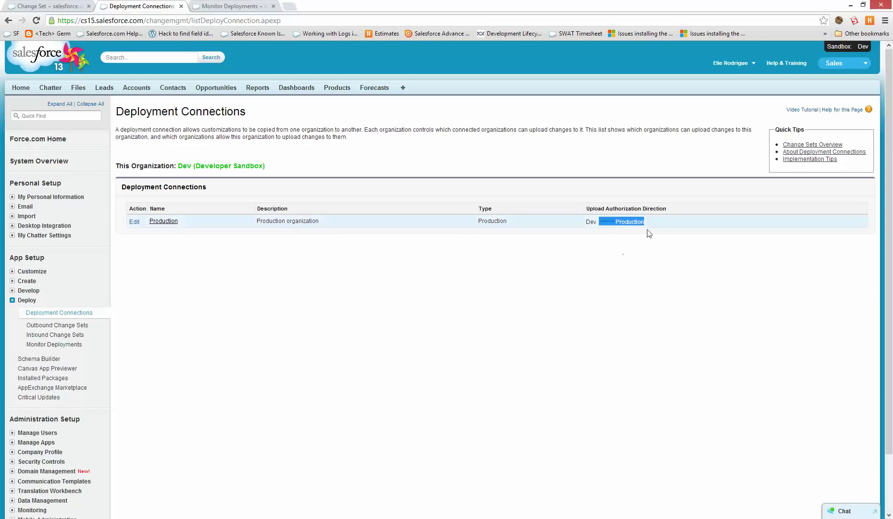
In production, edit the Dev deployment connection to allow inbound changes and save.
key("ctrl+Page_Up")
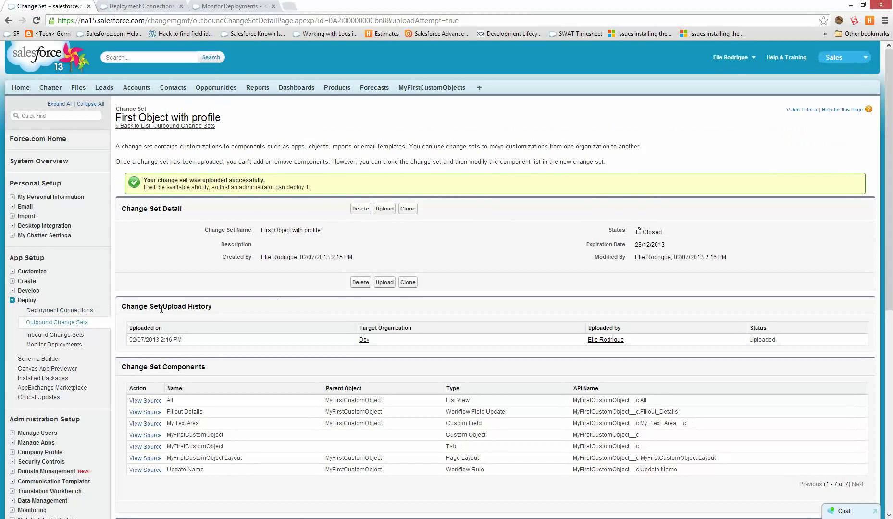
left_click(59, 310)
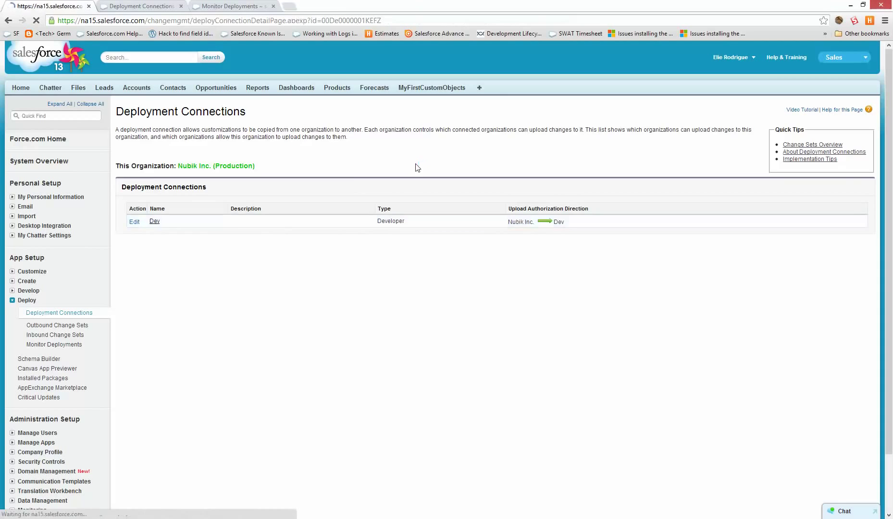
left_click(357, 208)
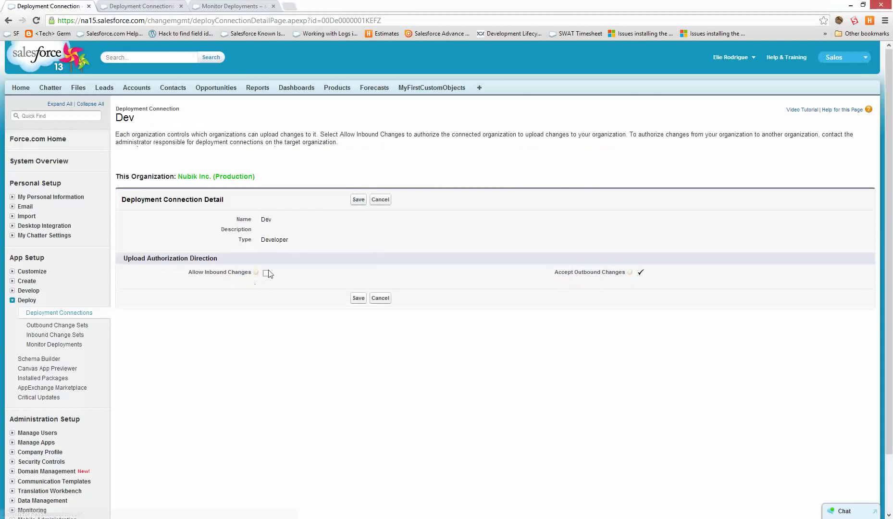
left_click(359, 201)
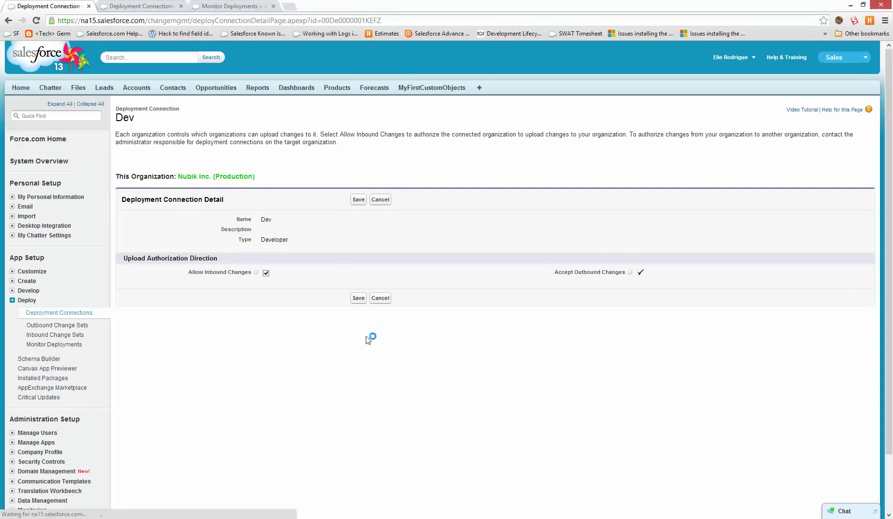
Back in Dev, reload the connections list and go to Outbound Change Sets.
left_click(121, 4)
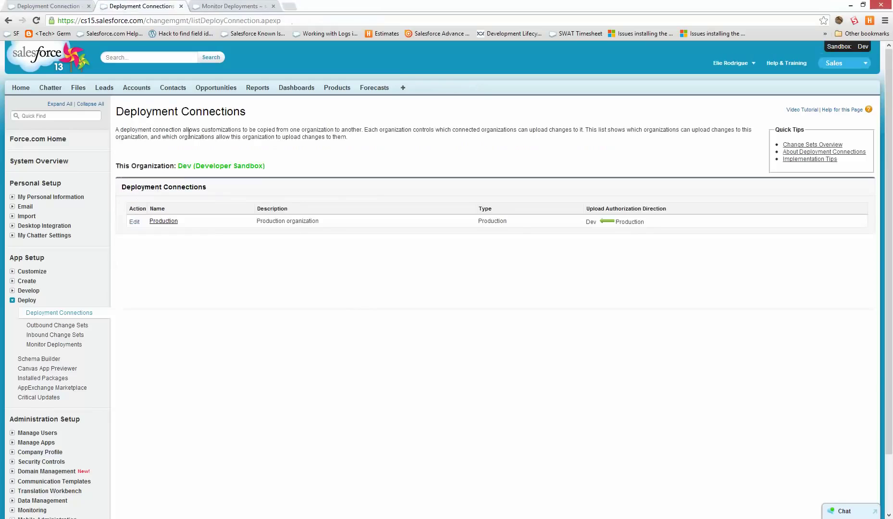
key("F5")
left_click(87, 325)
scroll(285, 420, "down", 3)
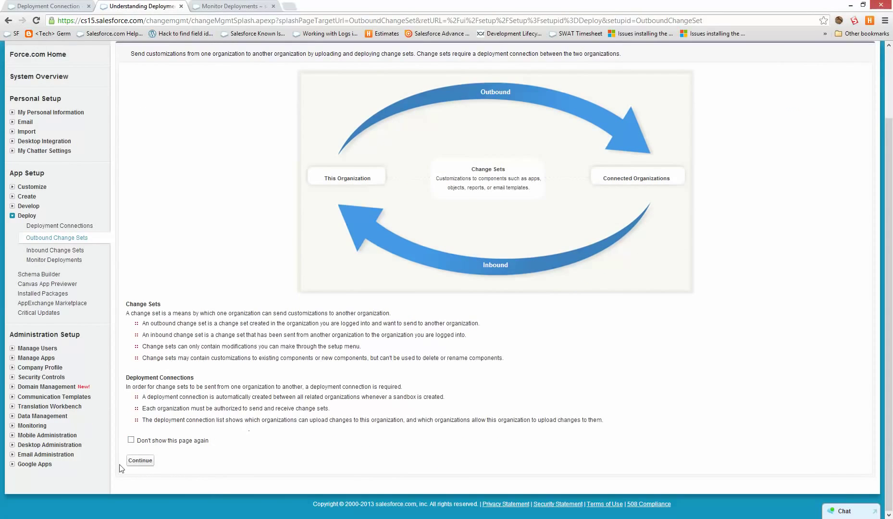
Upload the Trigger and Report change set with Production as the target organization.
left_click(140, 460)
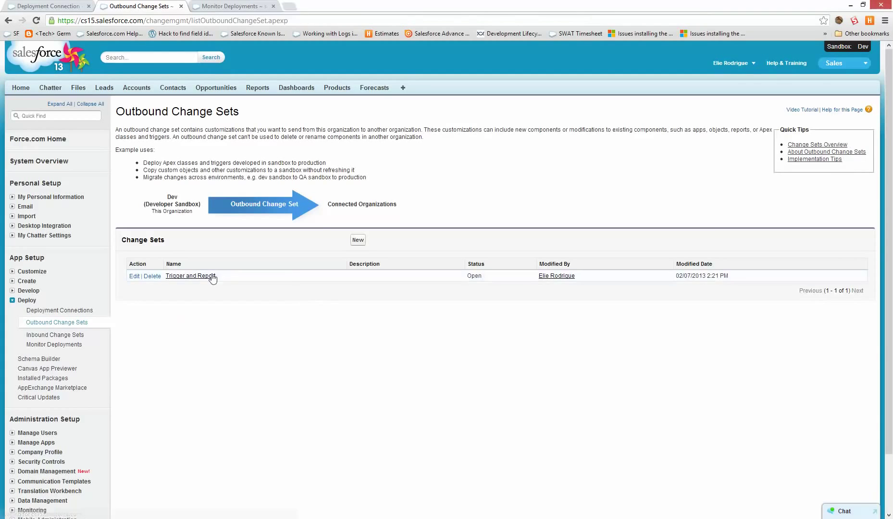
left_click(185, 278)
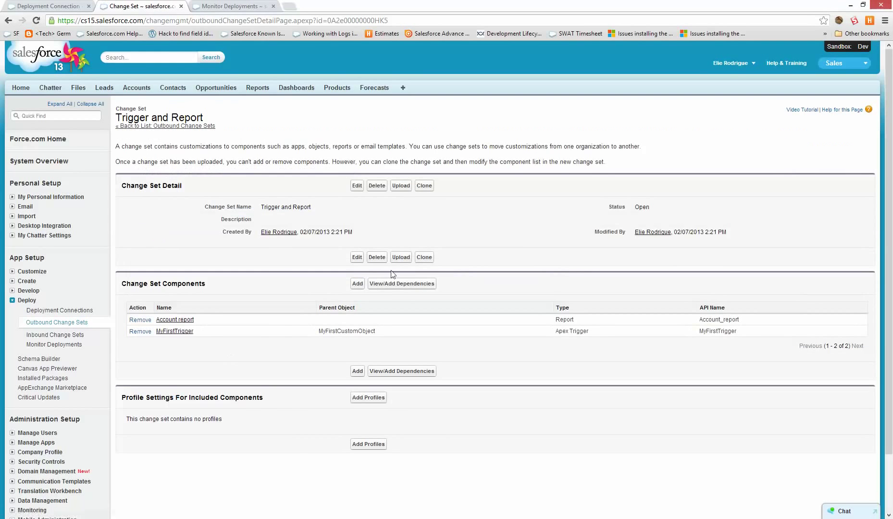
left_click(402, 258)
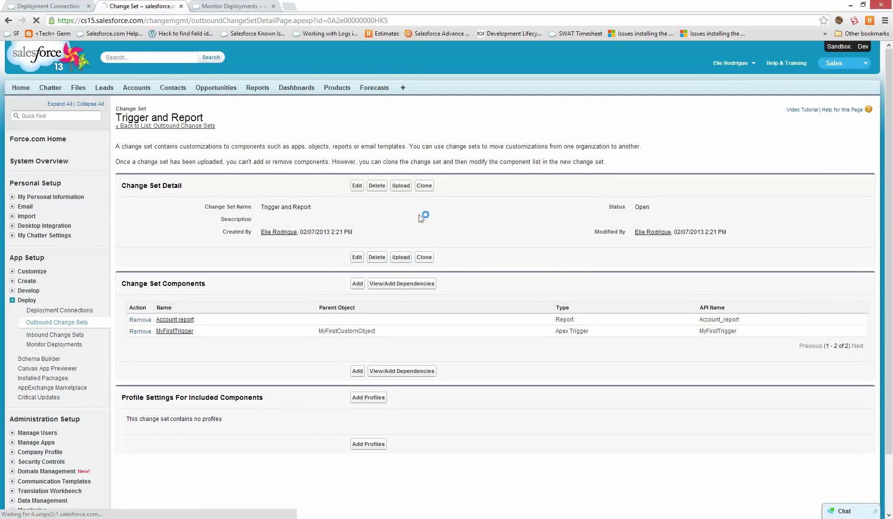
left_click(134, 226)
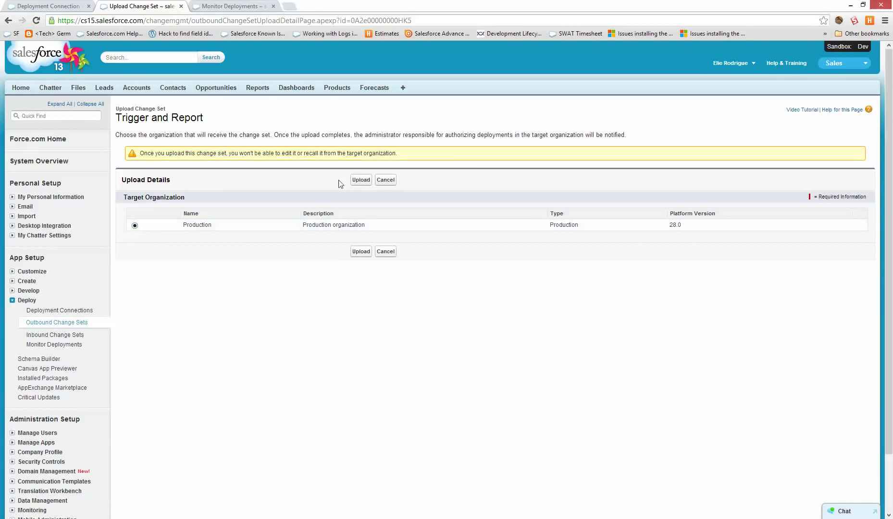
left_click(357, 180)
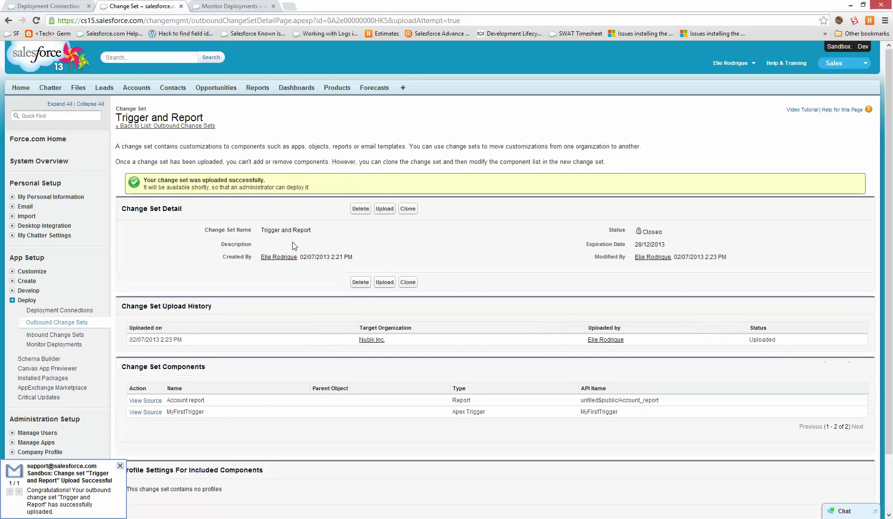
left_click(84, 6)
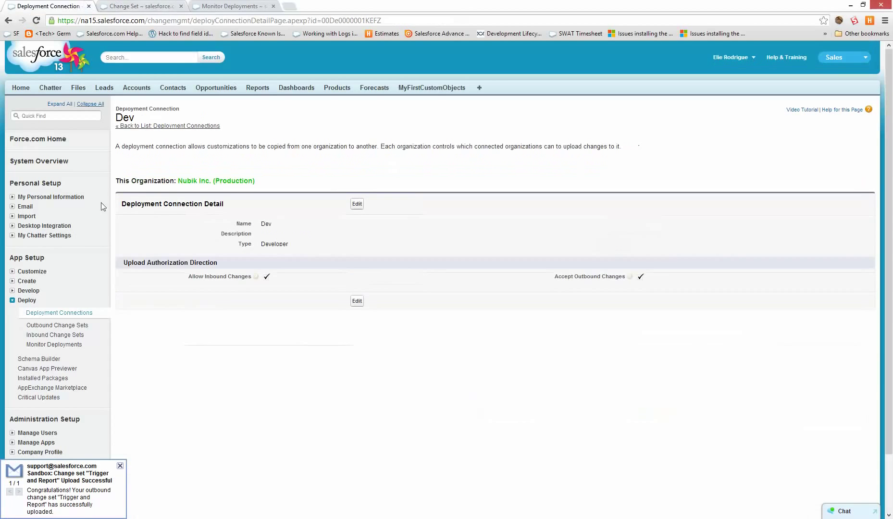
Open Trigger and Report from production's inbound change sets and refresh the Change Set Unavailable page.
left_click(41, 335)
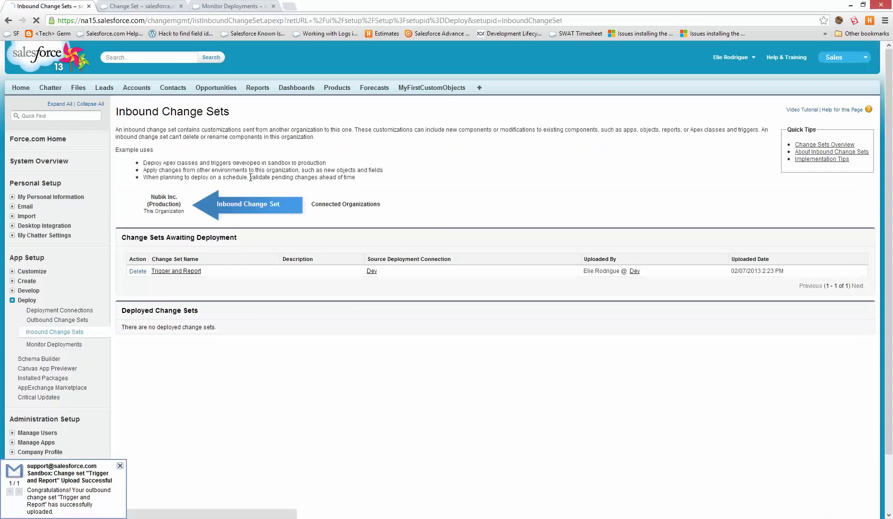
left_click(171, 271)
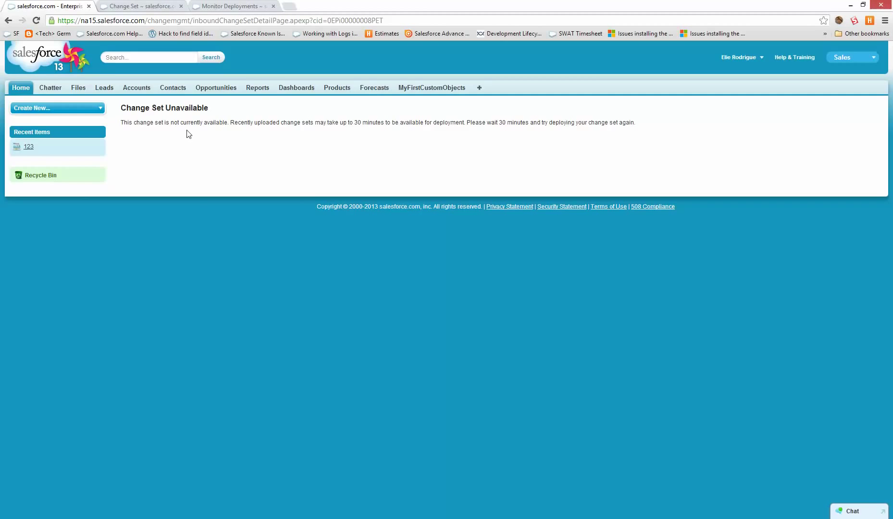
key("F5")
key("F5")
key("F5")
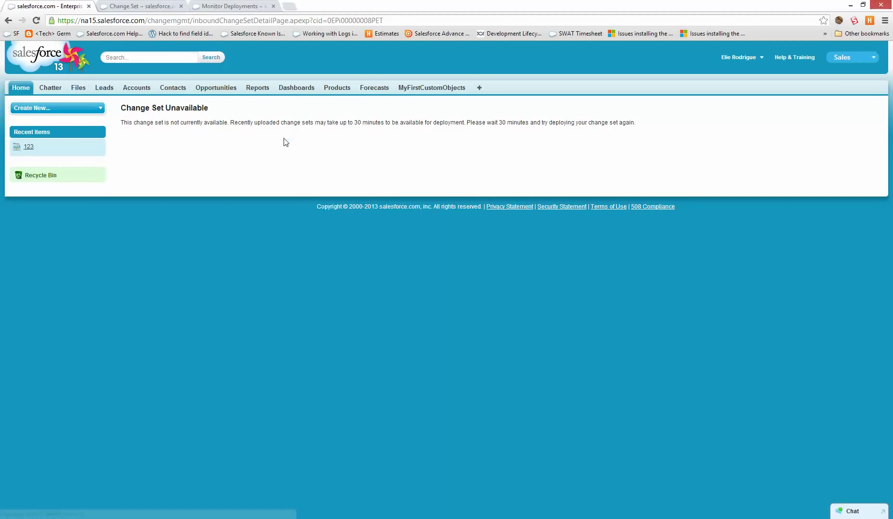
left_click(149, 5)
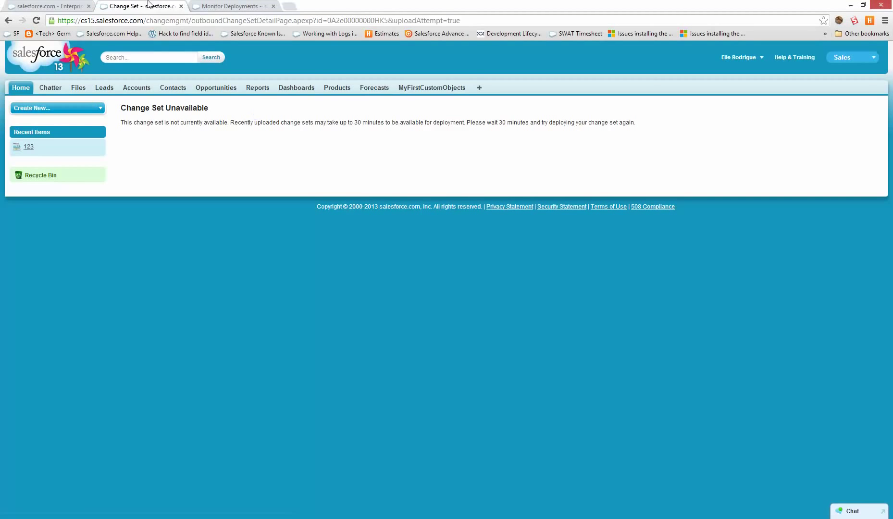
left_click(30, 292)
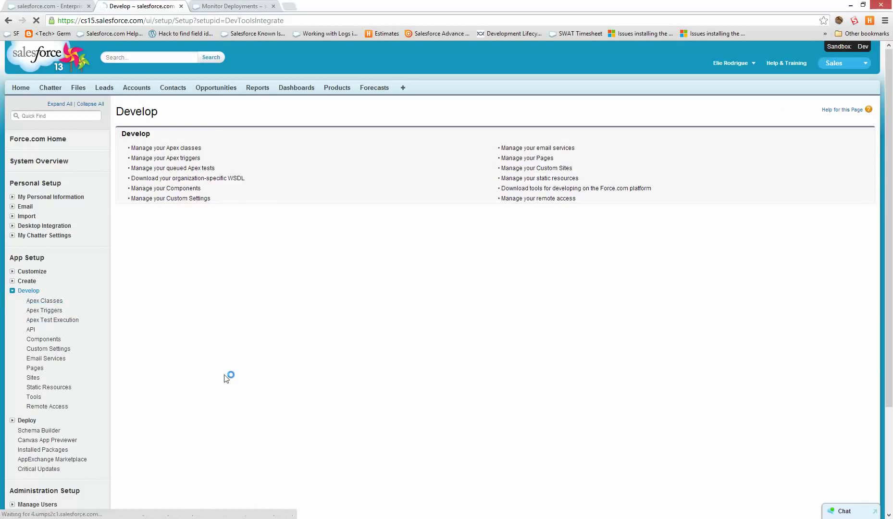
left_click(512, 236)
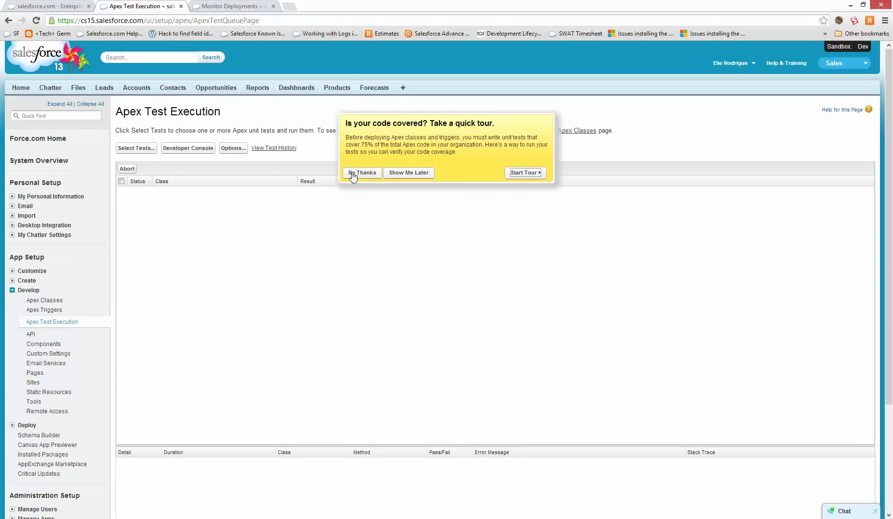
left_click(353, 174)
left_click(136, 148)
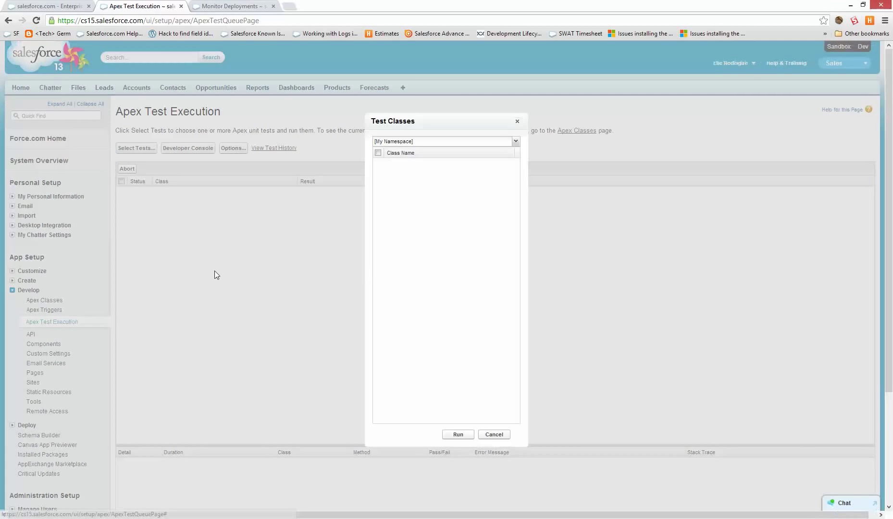
left_click(379, 154)
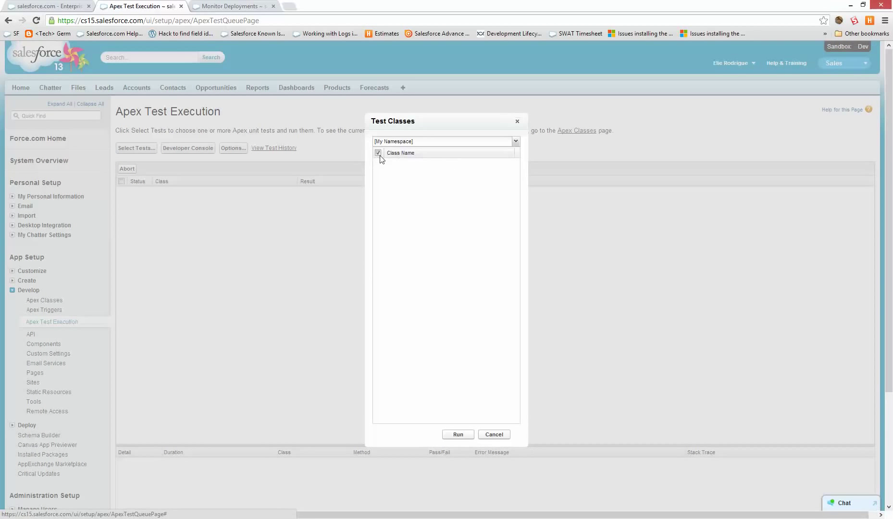
left_click(459, 435)
left_click(493, 435)
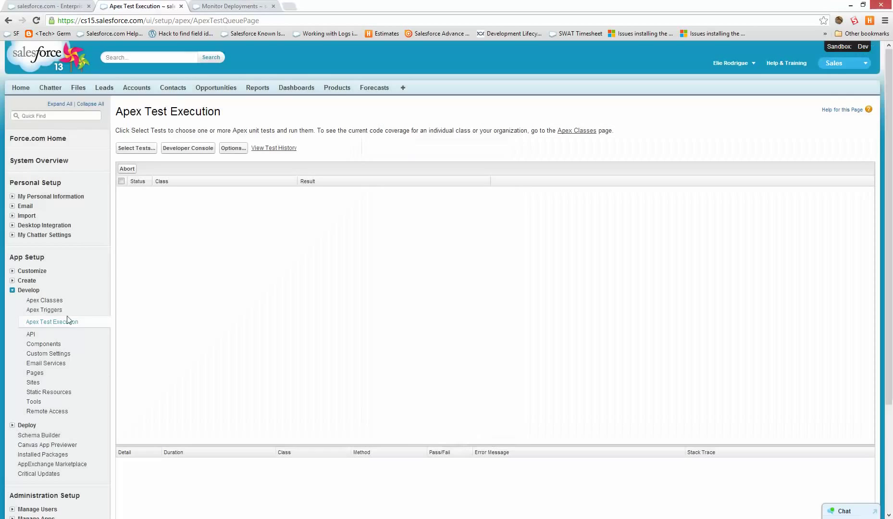
left_click(57, 323)
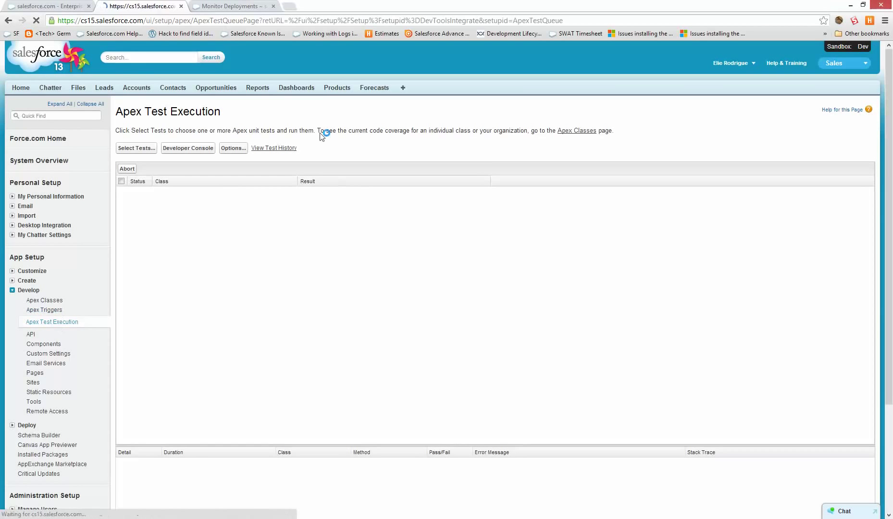
key("alt+space")
left_click(37, 5)
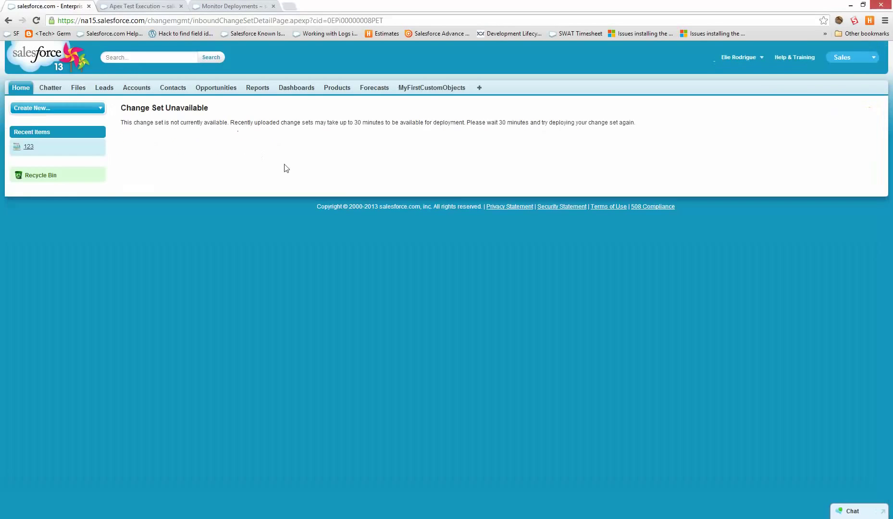
key("F5")
key("F5")
key("F5")
key("F5")
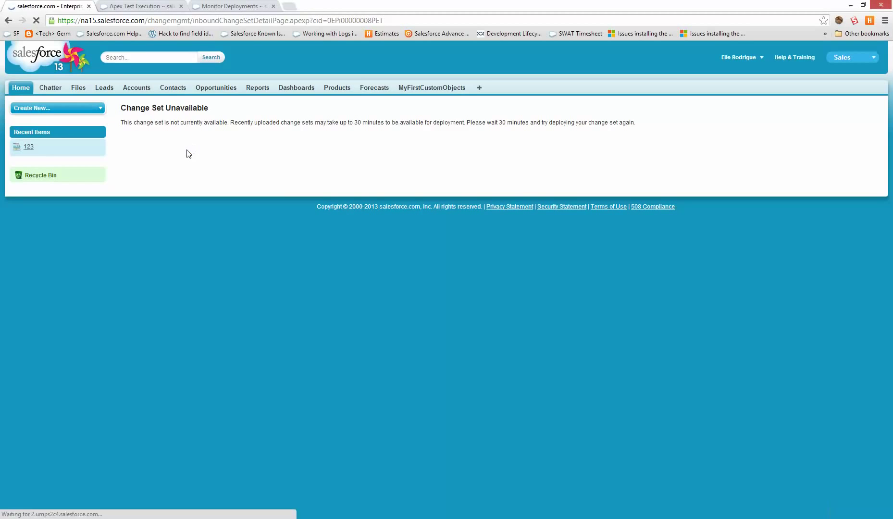
key("F5")
key("F5")
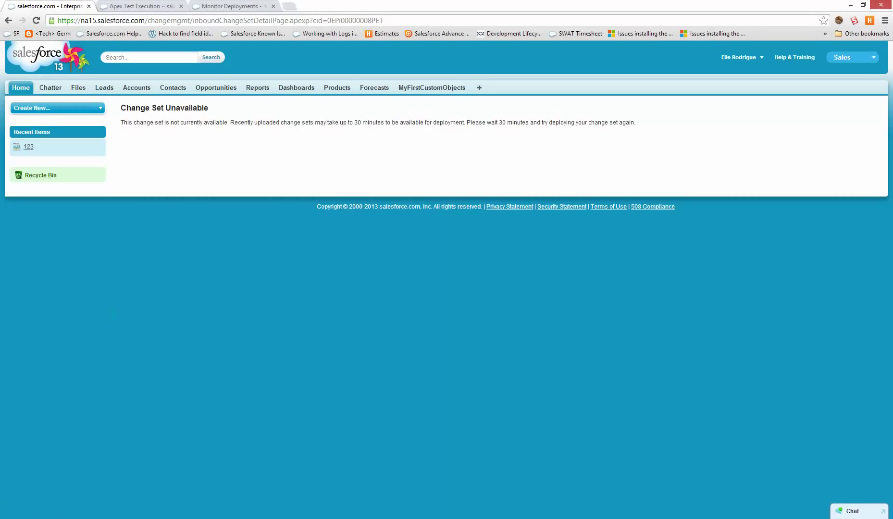
Validate the inbound Trigger and Report change set and review the successful validation results.
left_click(0, 474)
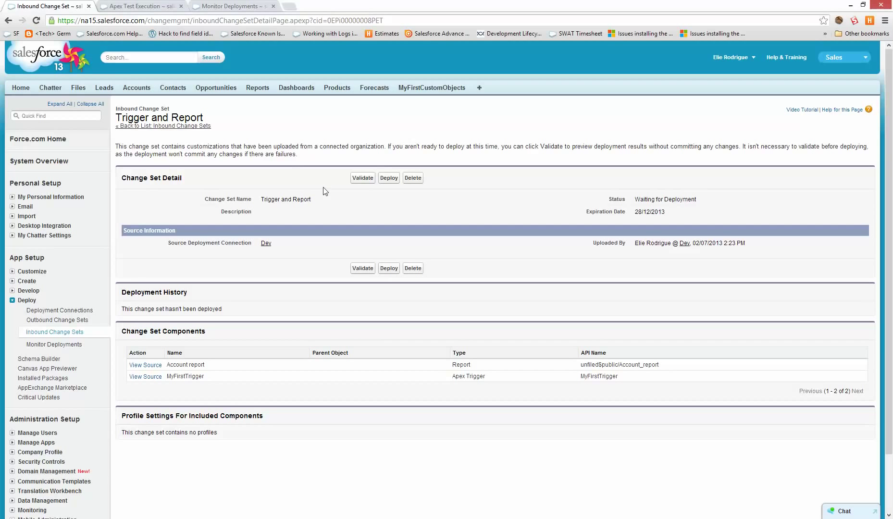
left_click(355, 180)
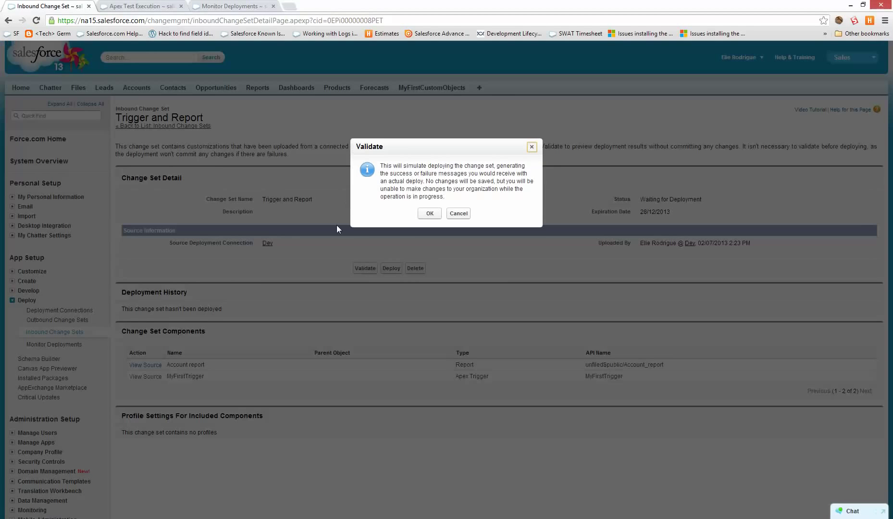
left_click(425, 223)
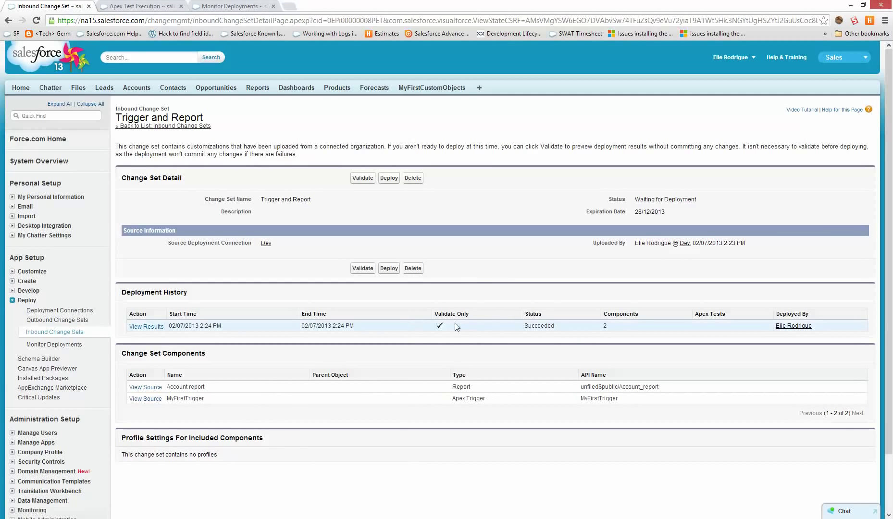
left_click(149, 326)
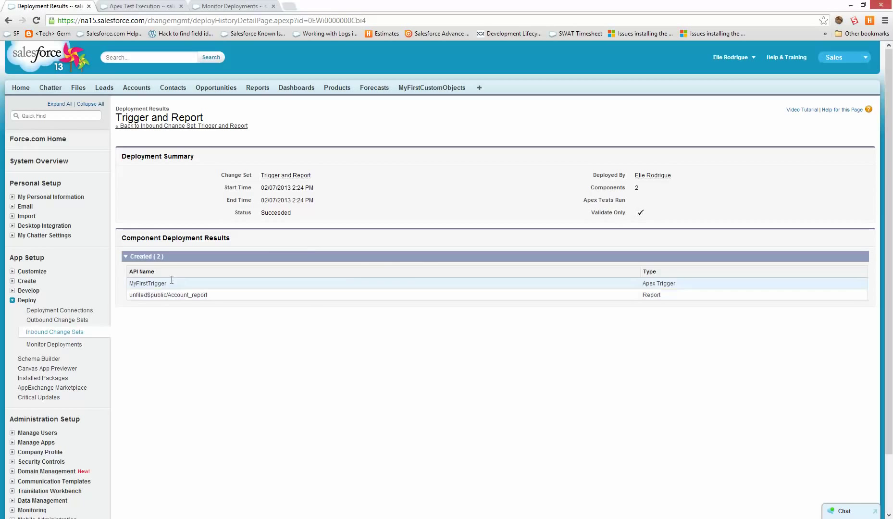
left_click_drag(171, 281, 126, 283)
left_click(250, 337)
key("alt+Left")
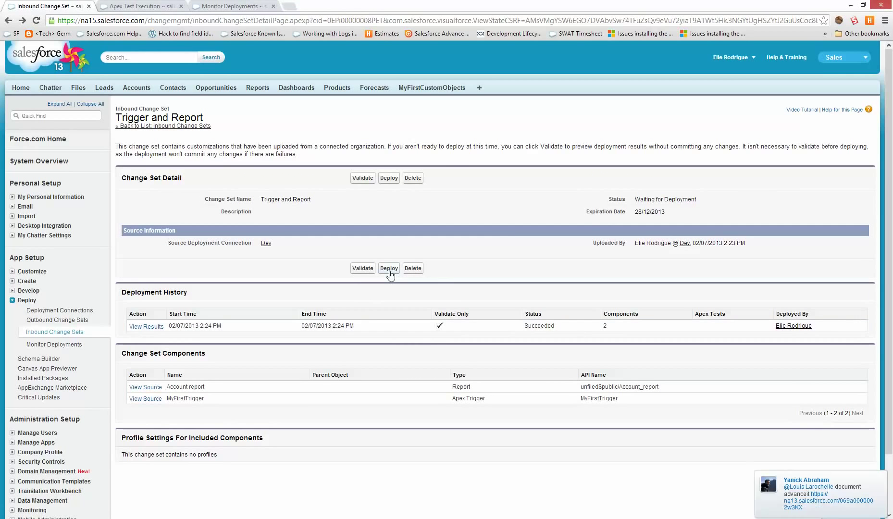
Deploy the Trigger and Report change set to production, then go to Reports & Dashboards.
left_click(389, 269)
left_click(430, 234)
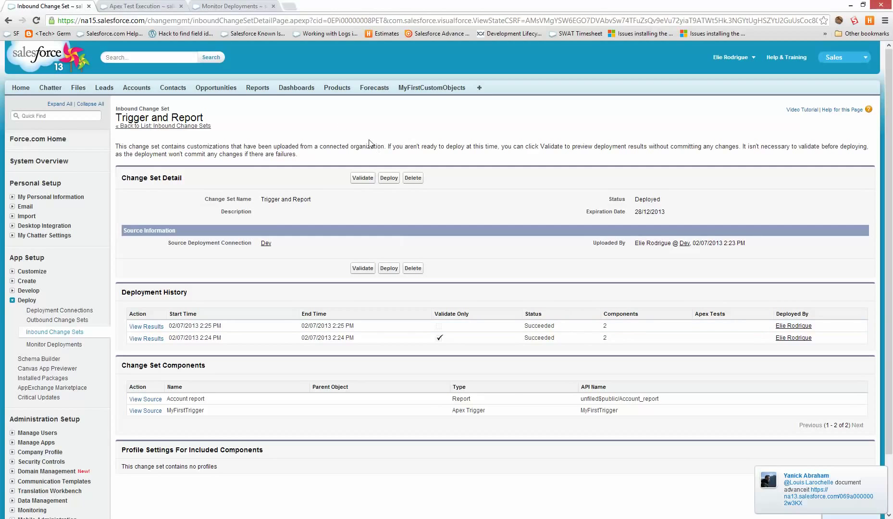
left_click(258, 87)
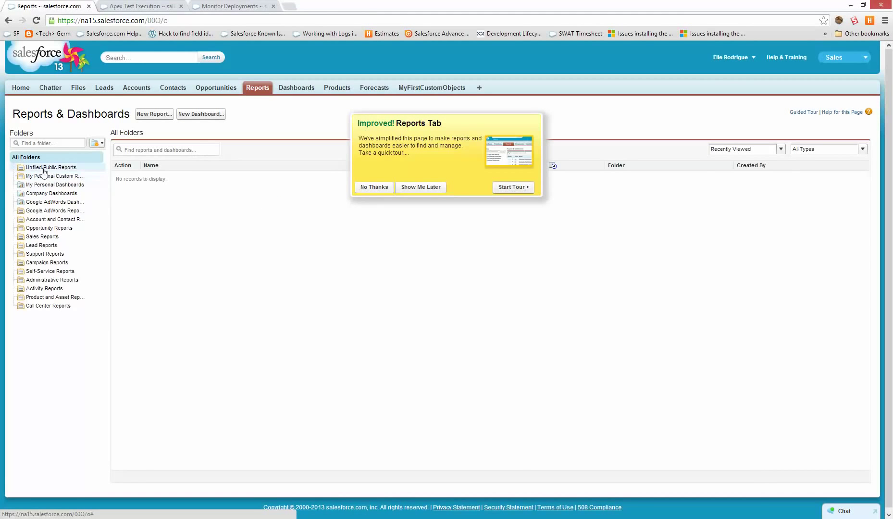
Open the deployed Account report in Unfiled Public Reports, confirming it lists 3 accounts.
left_click(47, 168)
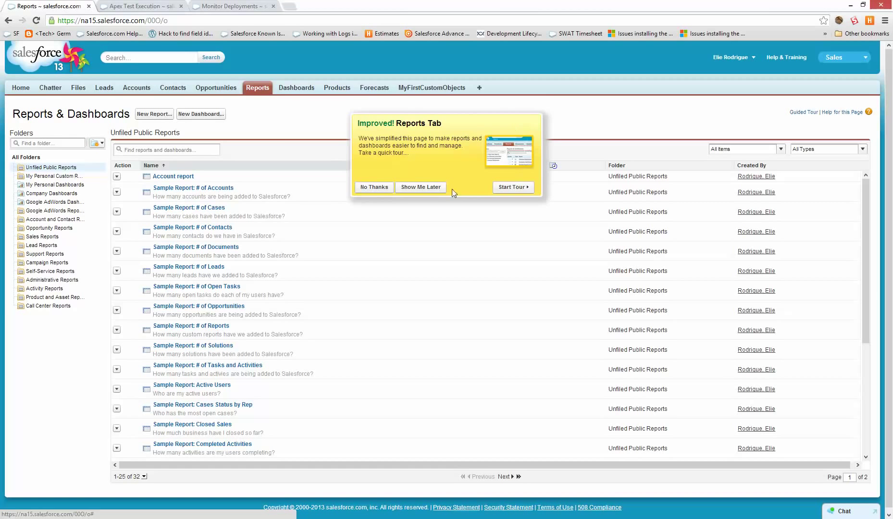
left_click(379, 189)
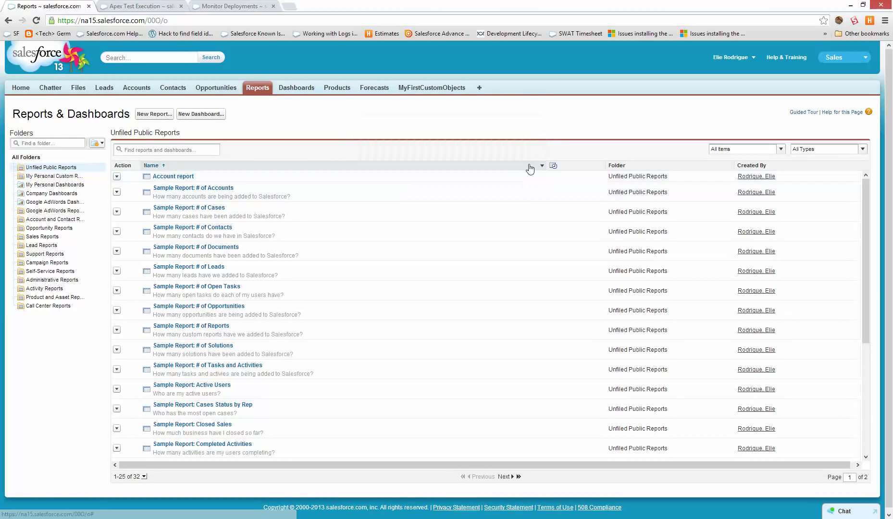
left_click(155, 176)
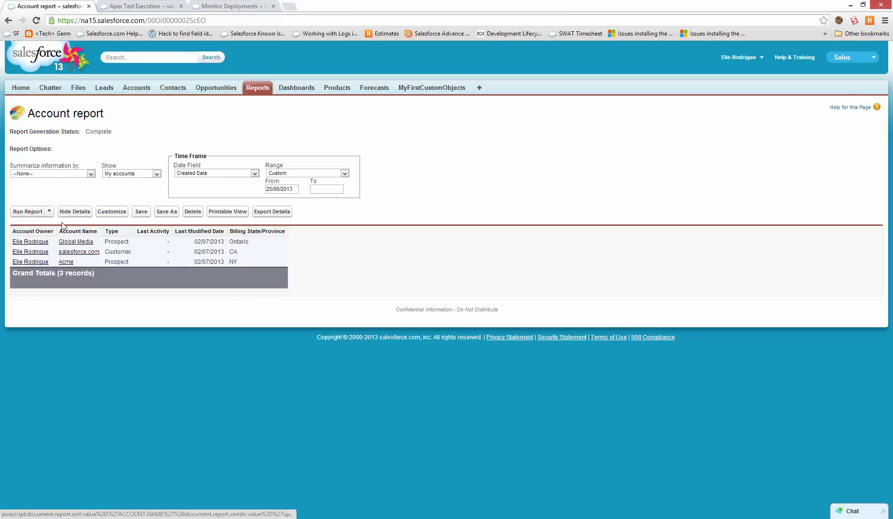
key("alt+Left")
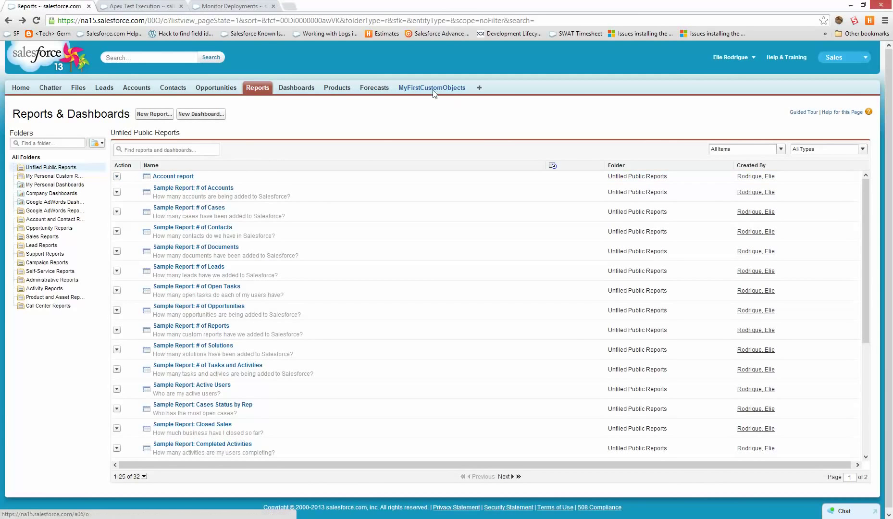
Create and save a new MyFirstCustomObject record named 'test'.
left_click(433, 91)
left_click(360, 162)
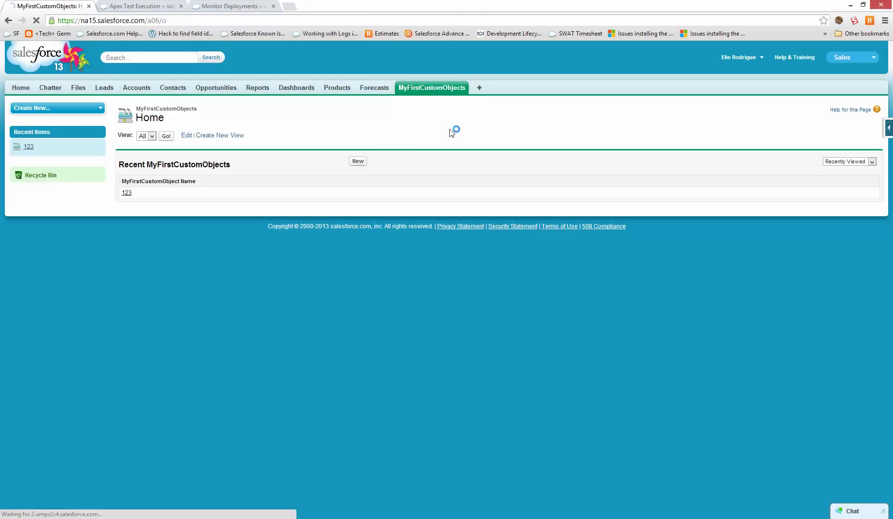
type("test")
left_click(361, 144)
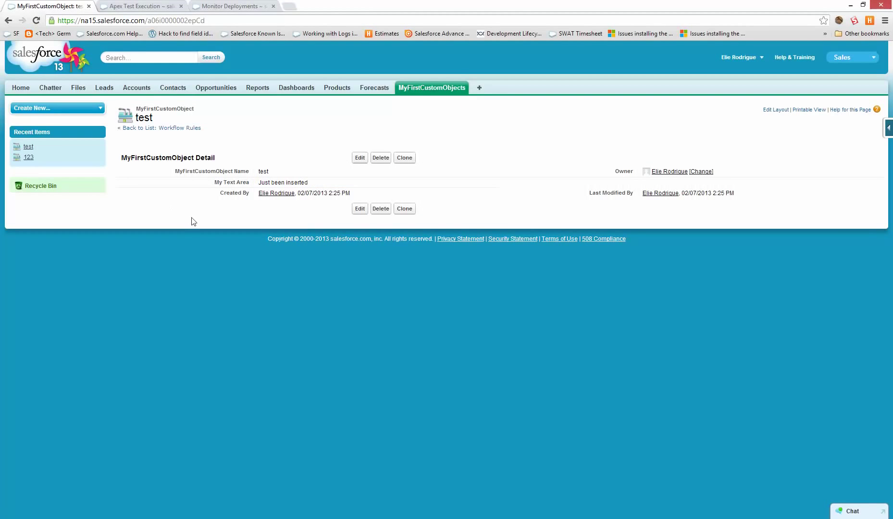
Open the Trigger and Report deployment results: Succeeded, creating the Account report and MyFirstTrigger.
left_click(231, 6)
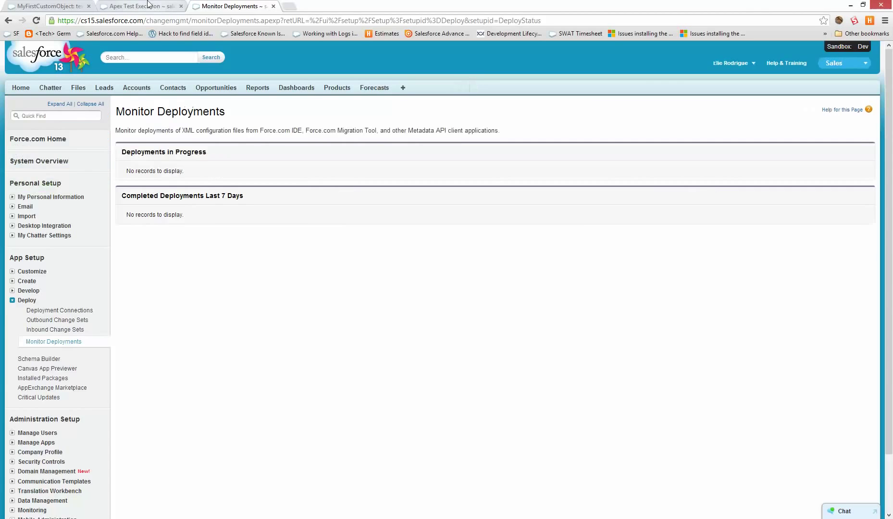
left_click(72, 6)
left_click(740, 57)
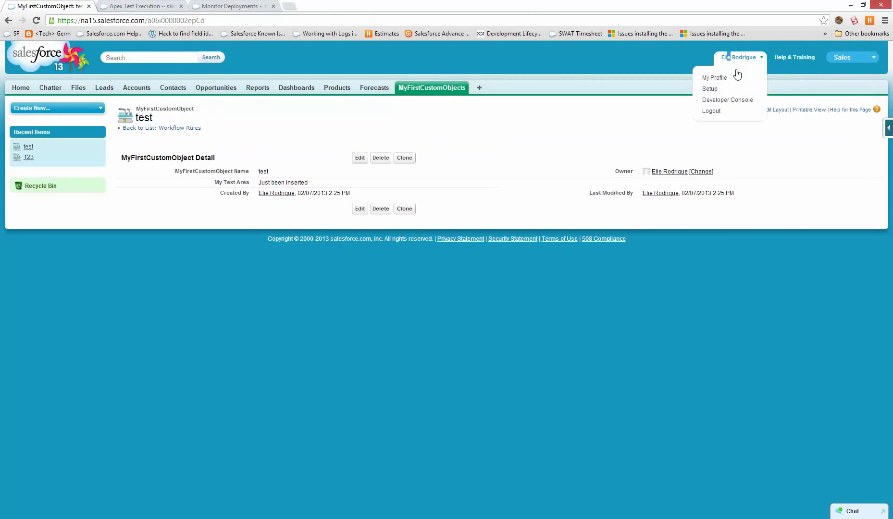
left_click(712, 88)
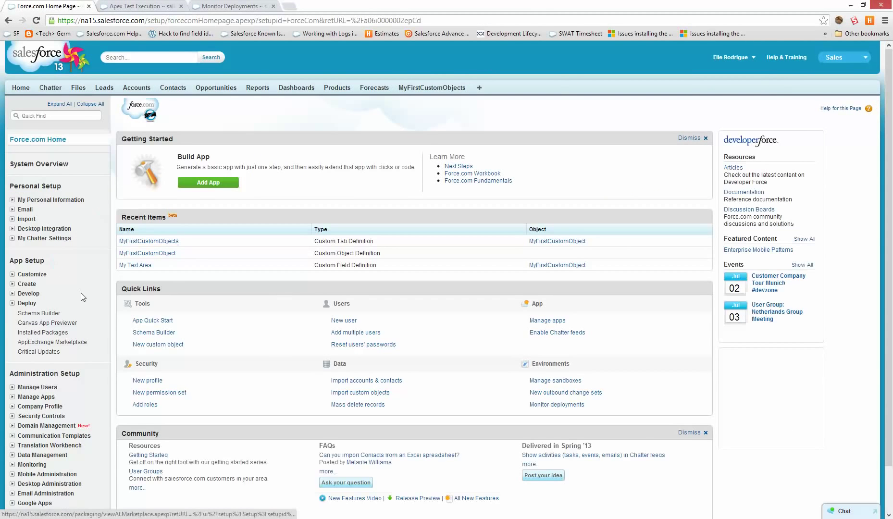
left_click(26, 303)
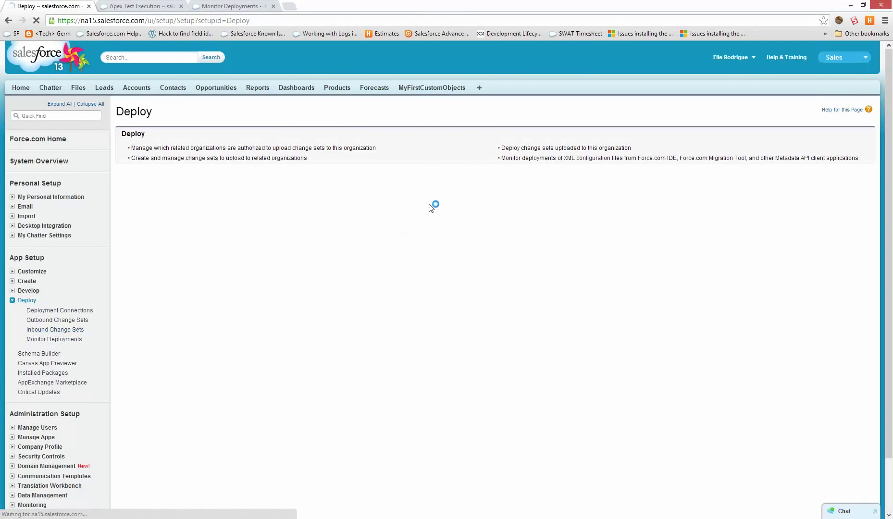
left_click(71, 340)
left_click(76, 330)
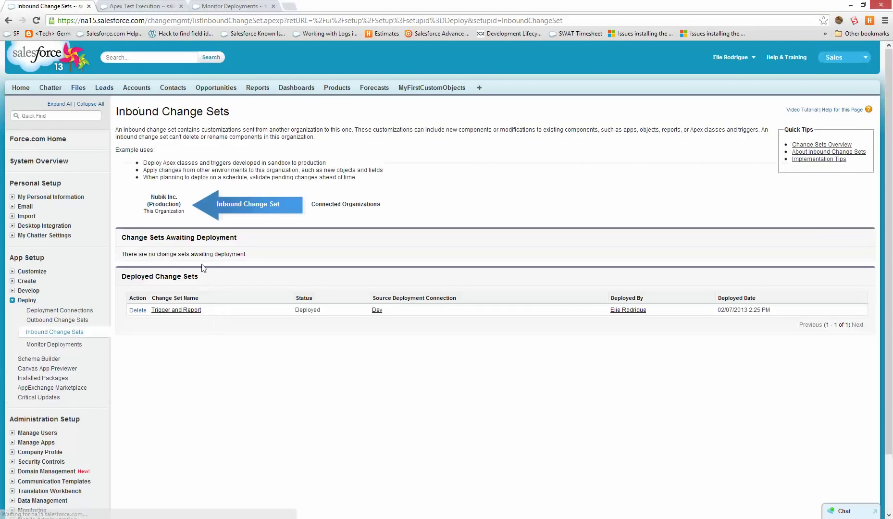
left_click(177, 310)
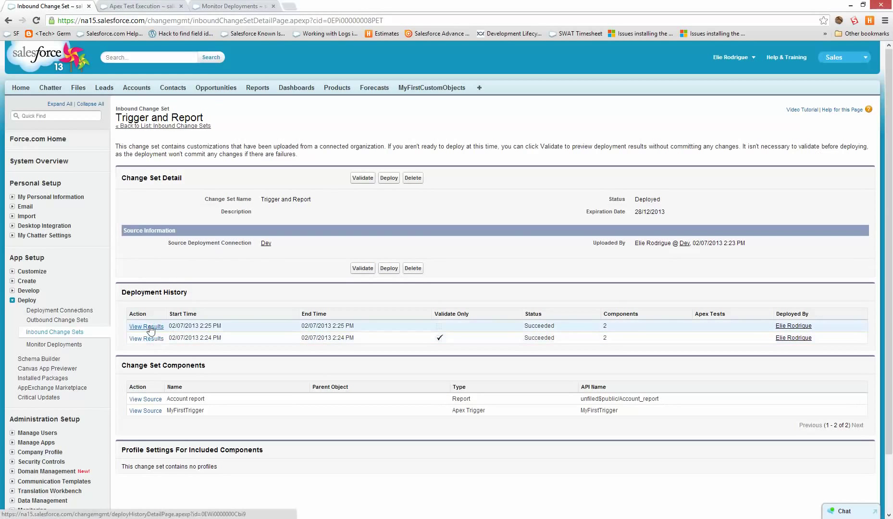
left_click(149, 326)
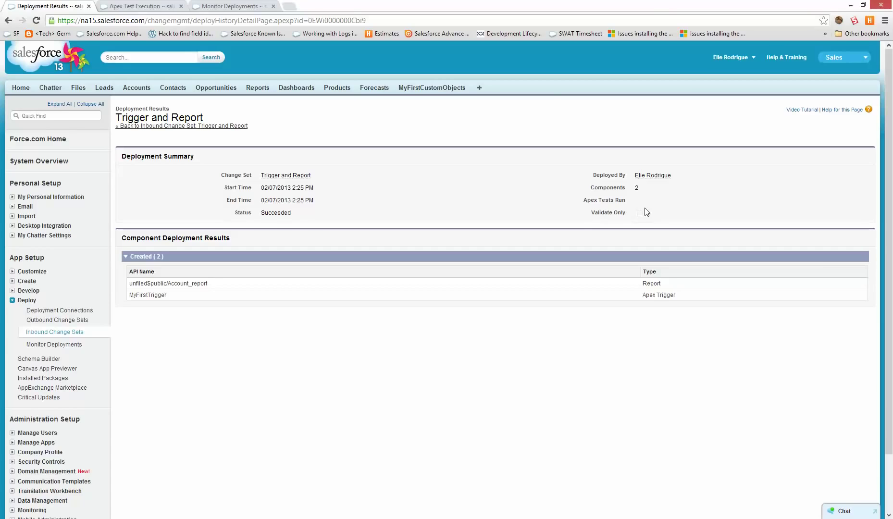
In the Dev sandbox, open the outbound Trigger and Report change set, now Closed with two components.
left_click(106, 6)
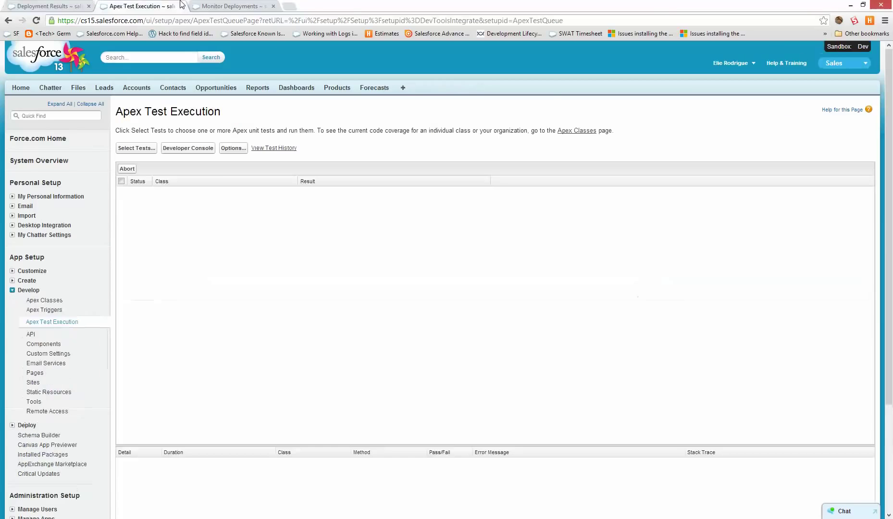
left_click(197, 6)
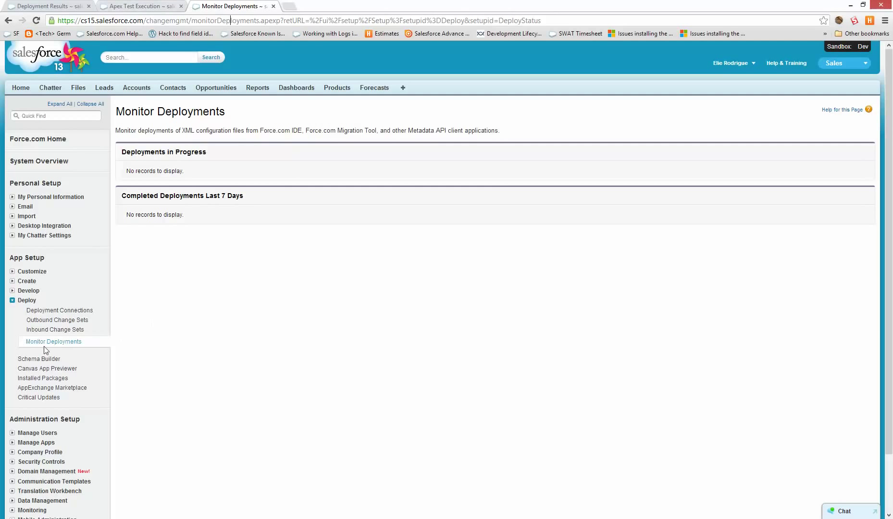
left_click(57, 320)
scroll(245, 353, "down", 2)
left_click(140, 460)
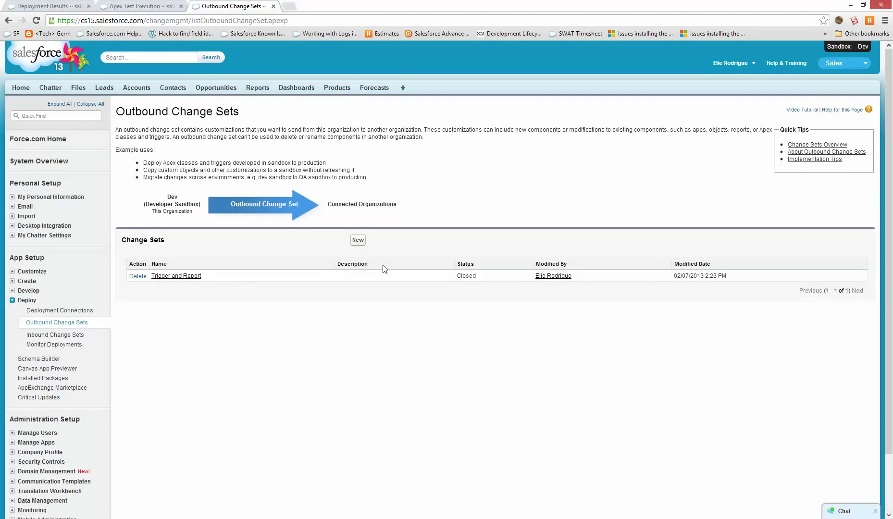
left_click(169, 278)
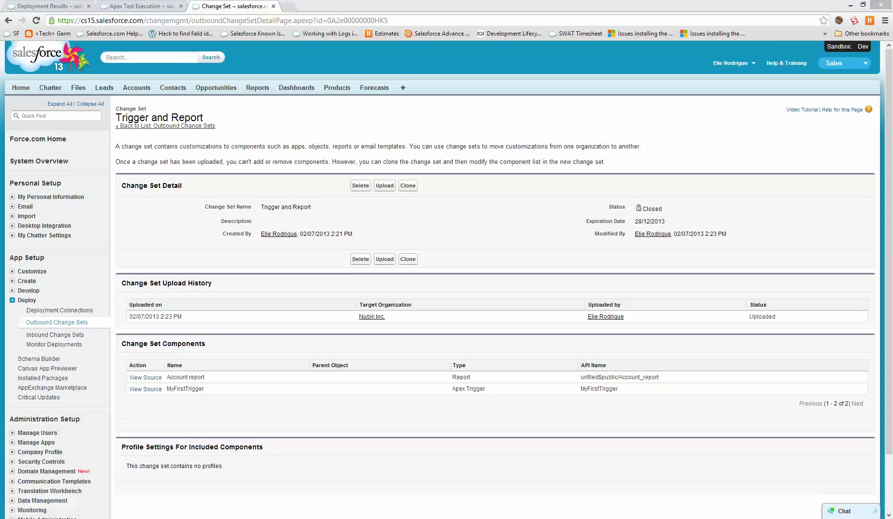
left_click(42, 518)
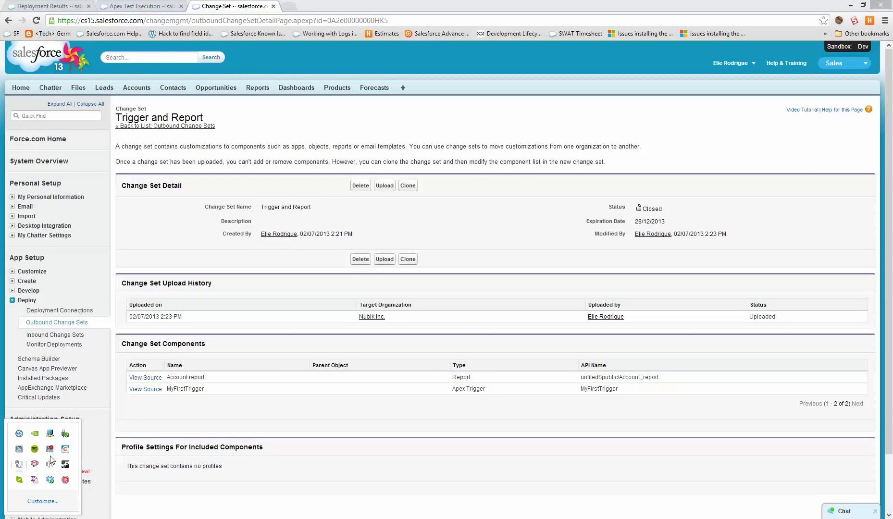